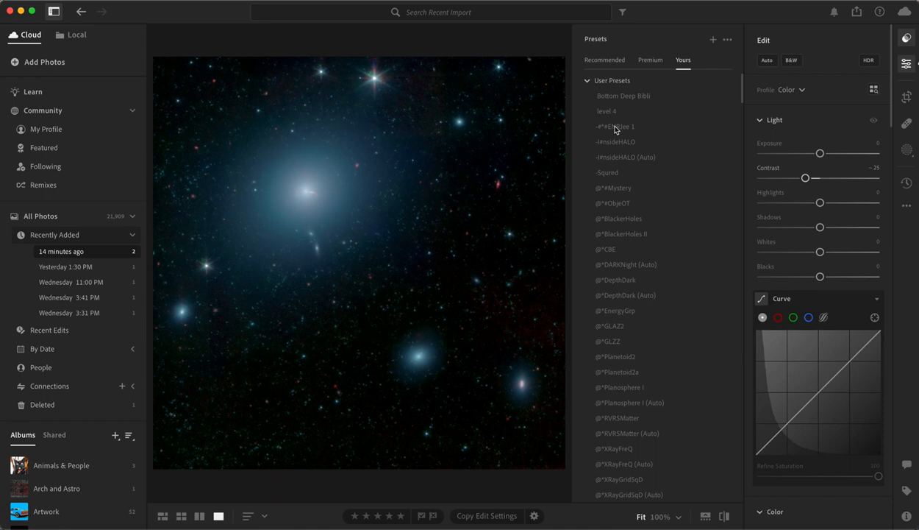
Step: Apply the "-#*#ENRJee 1" user preset to the galaxy photo and compare before and after on the enlarged bright core
{"action": "left_click", "coordinate": [616, 128]}
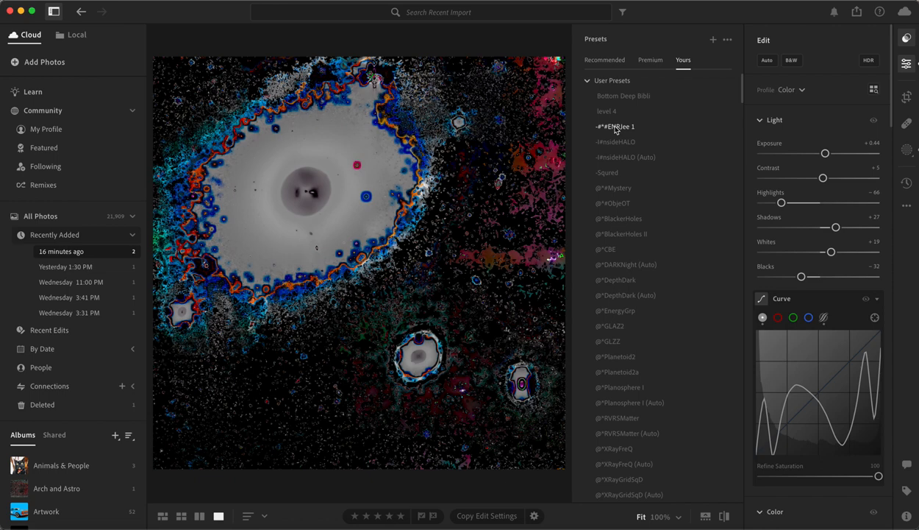
{"action": "left_click", "coordinate": [616, 128]}
{"action": "left_click", "coordinate": [305, 193]}
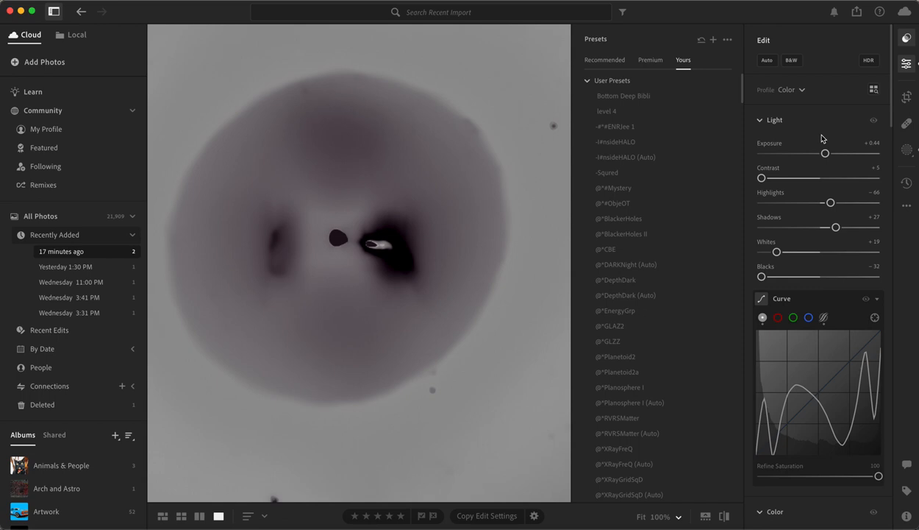
{"action": "key", "text": "backslash"}
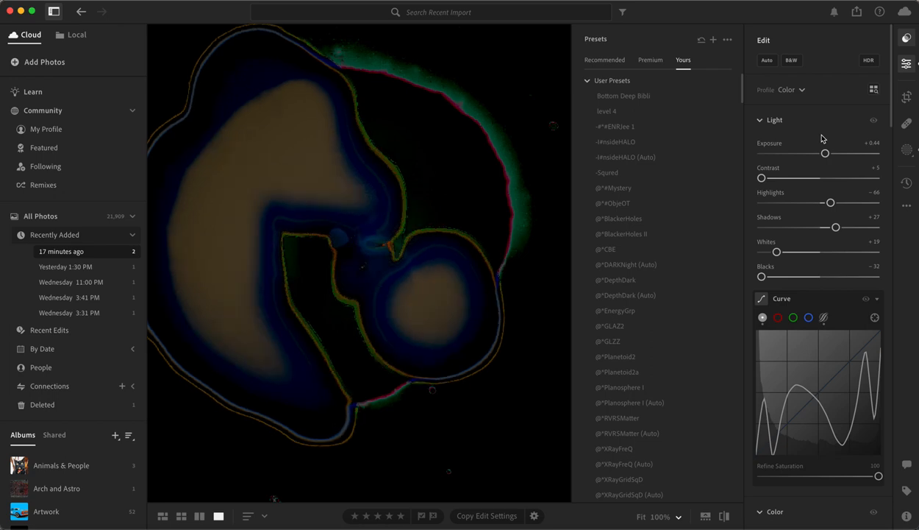
{"action": "key", "text": "backslash"}
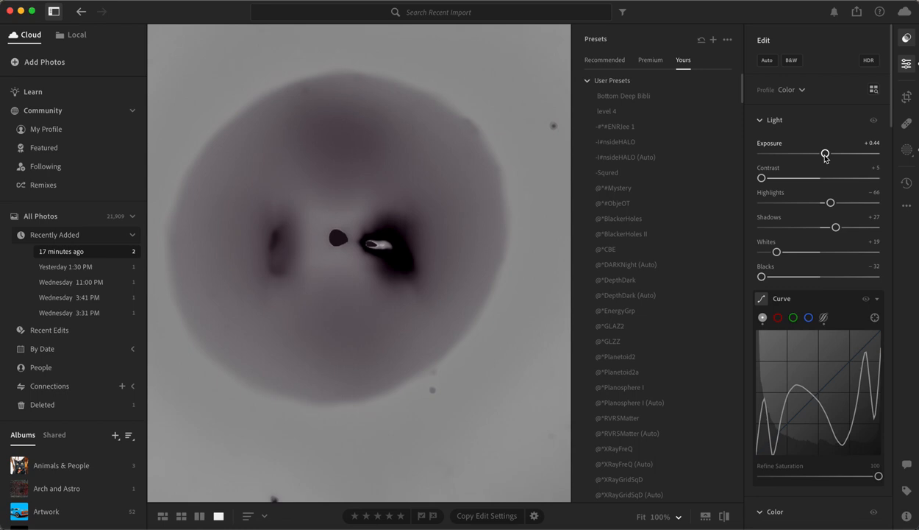
Step: Lower the photo's Exposure in stages to -4.30
{"action": "left_click_drag", "start_coordinate": [825, 156], "coordinate": [798, 158]}
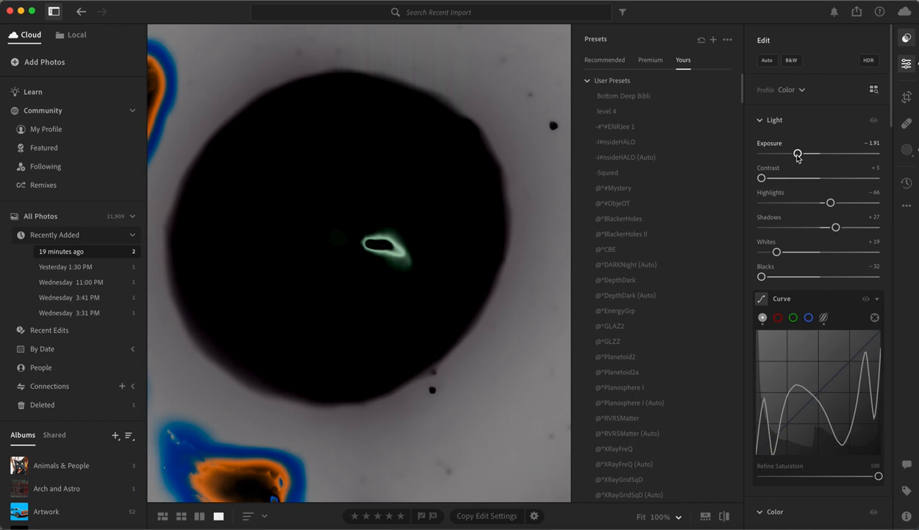
{"action": "left_click_drag", "start_coordinate": [798, 156], "coordinate": [777, 157]}
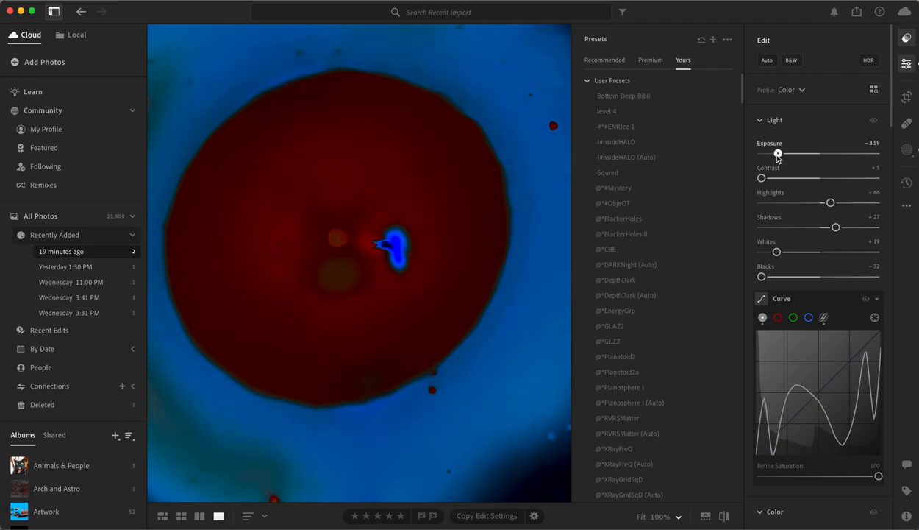
{"action": "left_click_drag", "start_coordinate": [778, 157], "coordinate": [780, 156]}
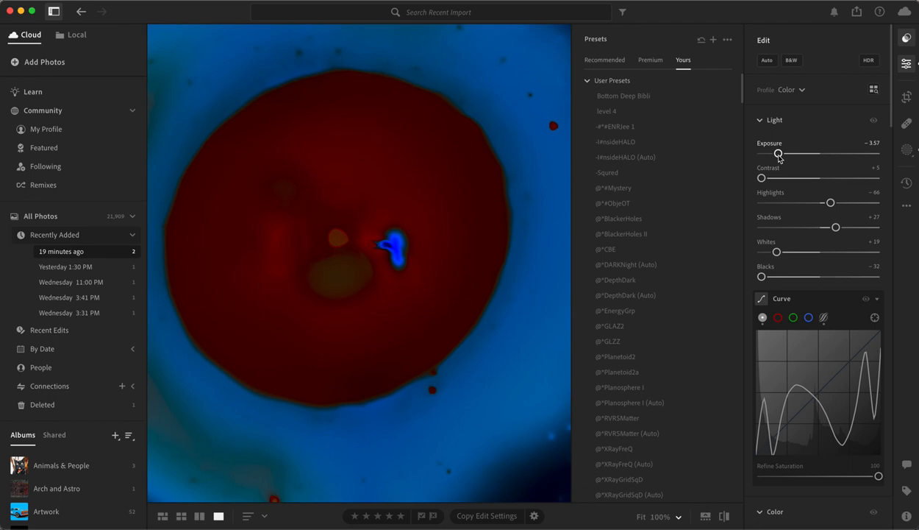
{"action": "left_click_drag", "start_coordinate": [780, 158], "coordinate": [771, 158]}
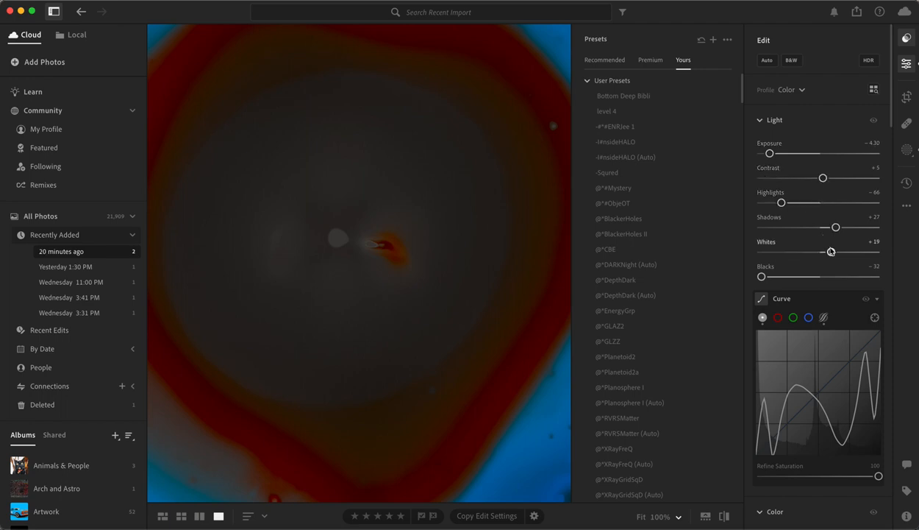
Step: Set the photo's Contrast to -70, Exposure to +2.87 and Shadows to +59
{"action": "left_click_drag", "start_coordinate": [823, 179], "coordinate": [782, 182]}
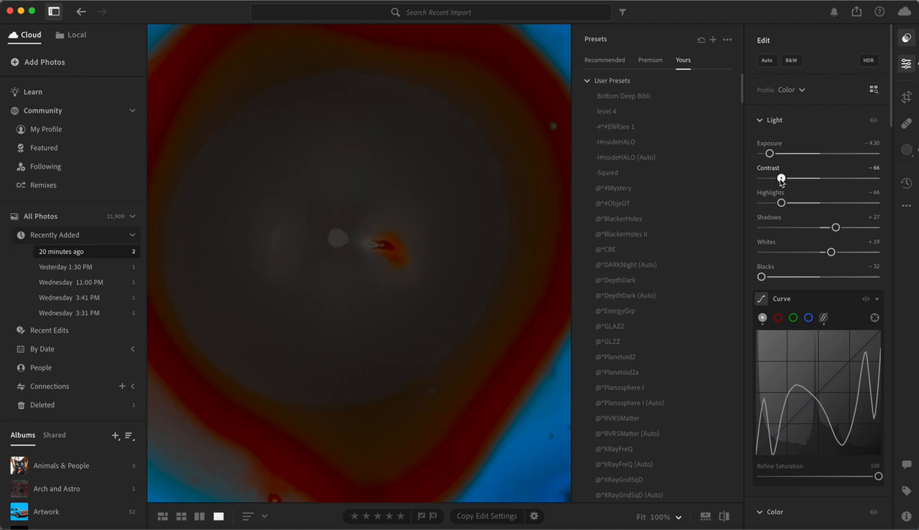
{"action": "left_click_drag", "start_coordinate": [782, 183], "coordinate": [780, 184]}
{"action": "left_click_drag", "start_coordinate": [771, 153], "coordinate": [845, 153]}
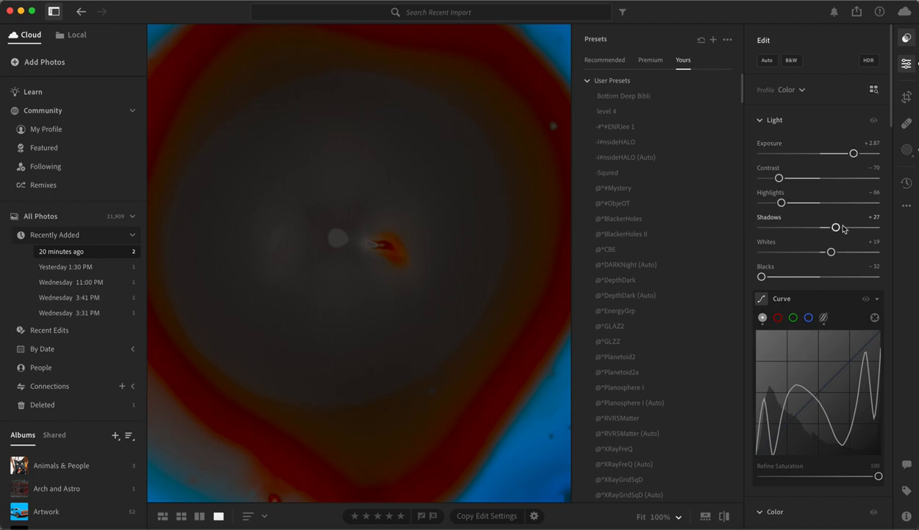
{"action": "left_click_drag", "start_coordinate": [837, 227], "coordinate": [858, 230]}
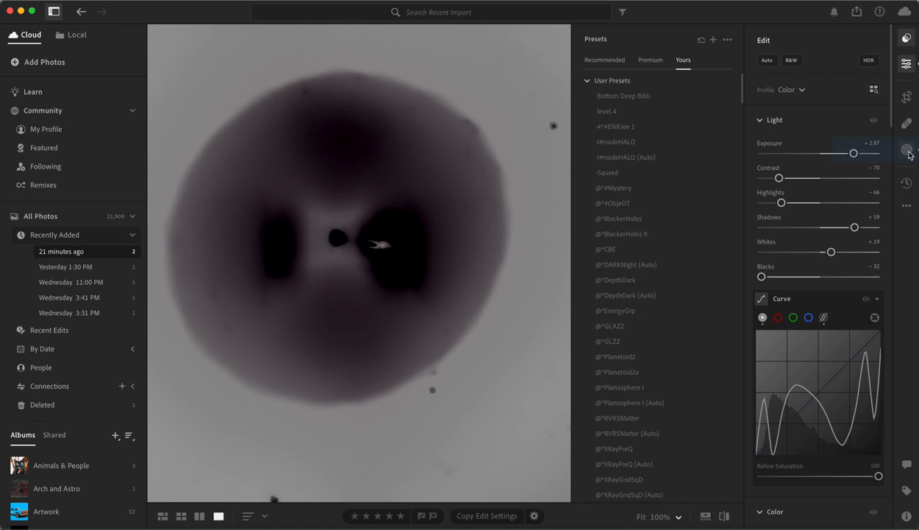
Step: Open the photo's masks and examine the areas covered by Mask 3, Mask 8 and Mask 11
{"action": "left_click", "coordinate": [909, 153]}
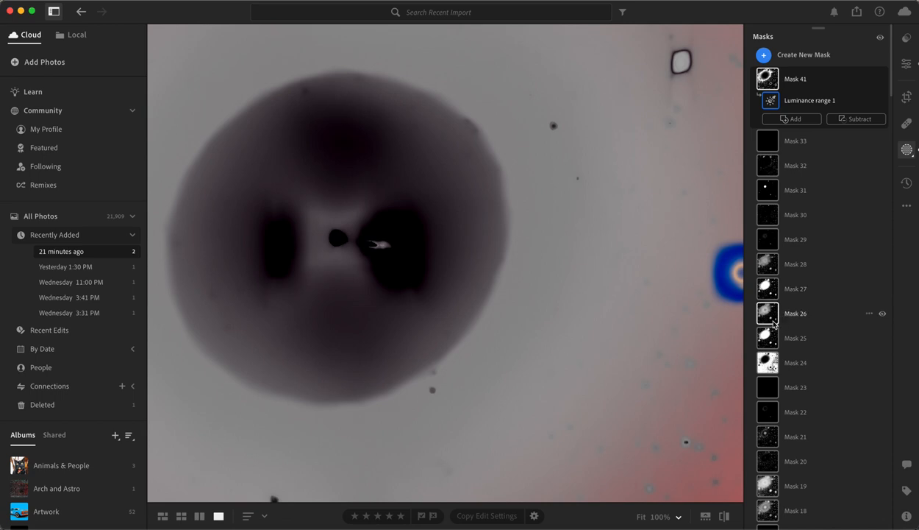
{"action": "mouse_move", "coordinate": [774, 323]}
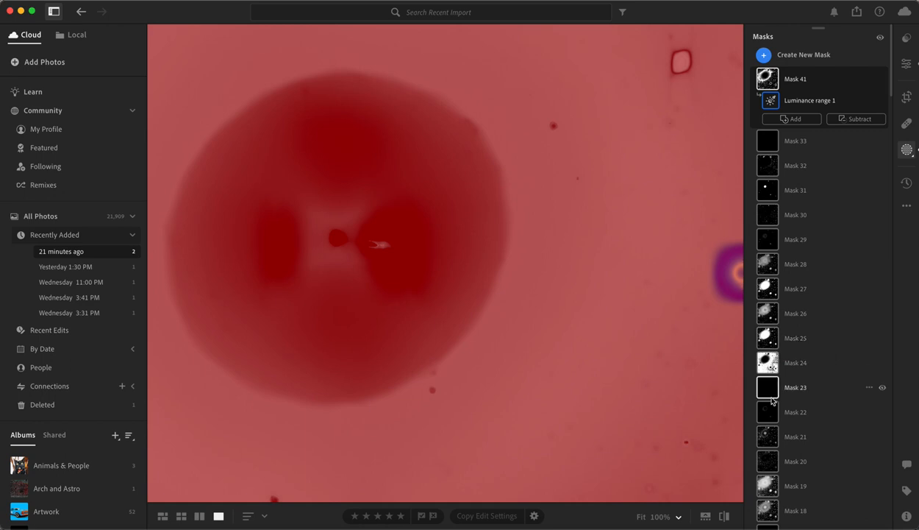
{"action": "scroll", "coordinate": [773, 416], "scroll_direction": "down", "scroll_amount": 6}
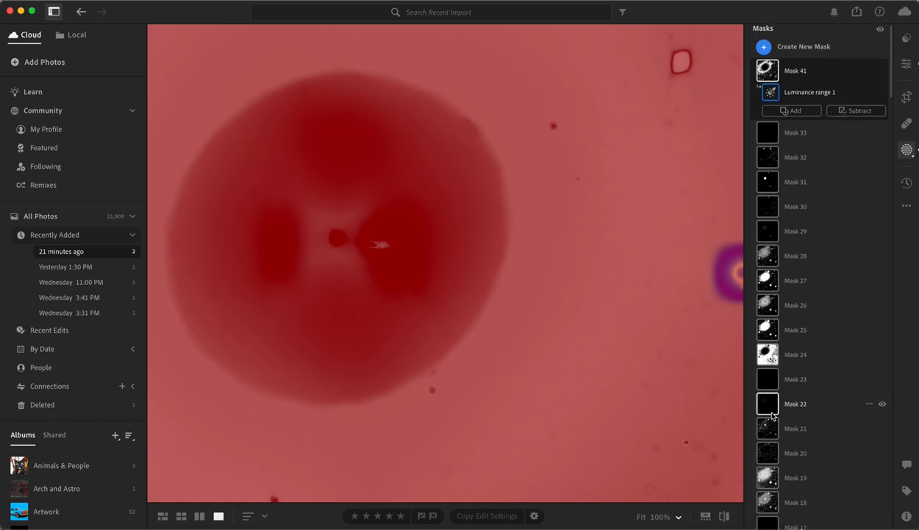
{"action": "scroll", "coordinate": [772, 417], "scroll_direction": "down", "scroll_amount": 6}
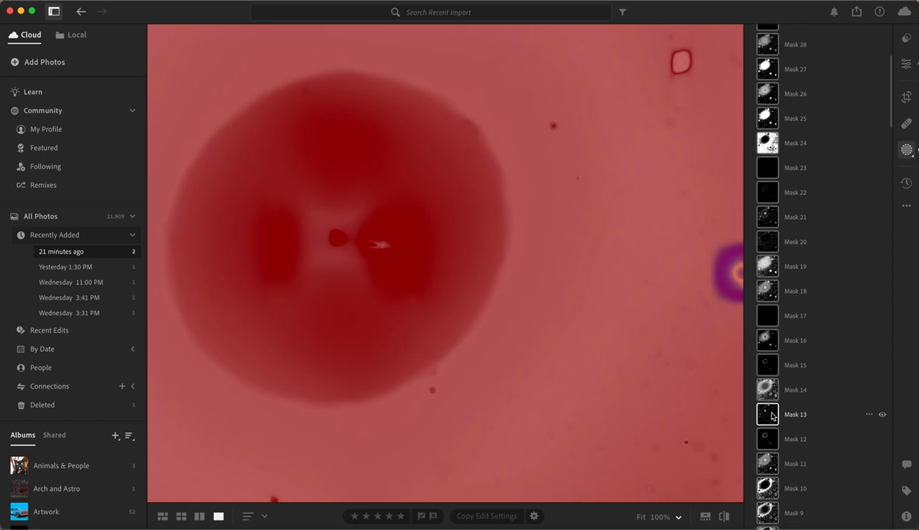
{"action": "scroll", "coordinate": [773, 416], "scroll_direction": "down", "scroll_amount": 4}
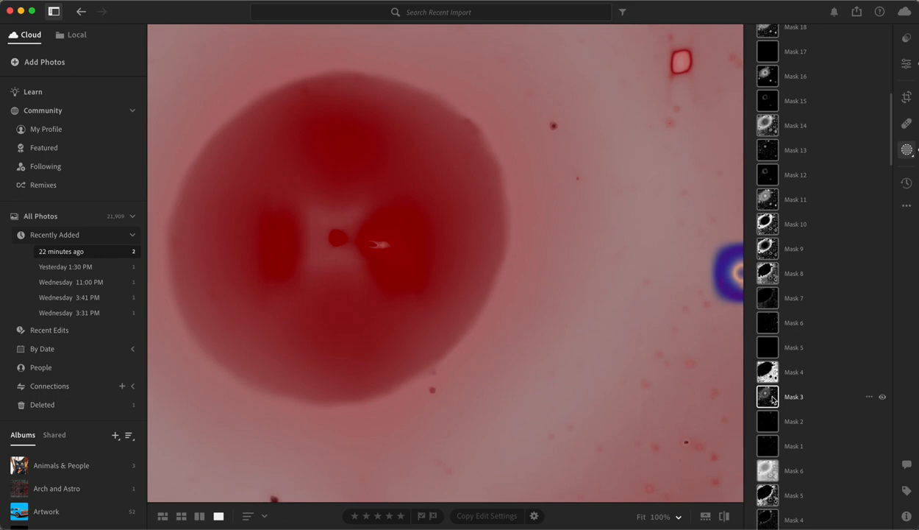
{"action": "left_click", "coordinate": [773, 400]}
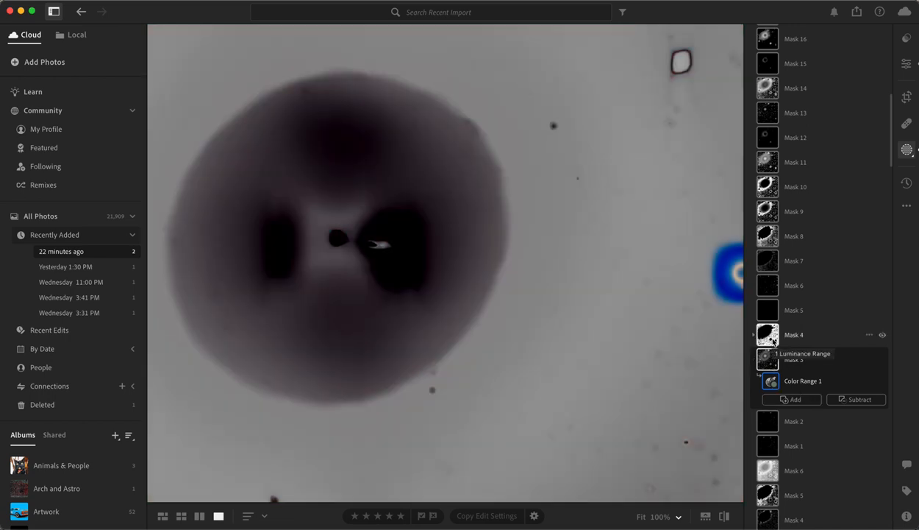
{"action": "left_click", "coordinate": [773, 237]}
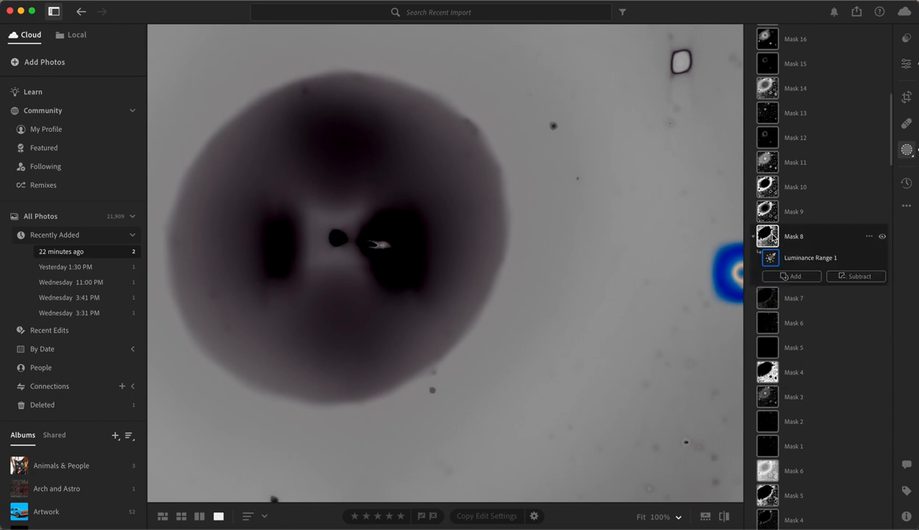
{"action": "left_click", "coordinate": [772, 167]}
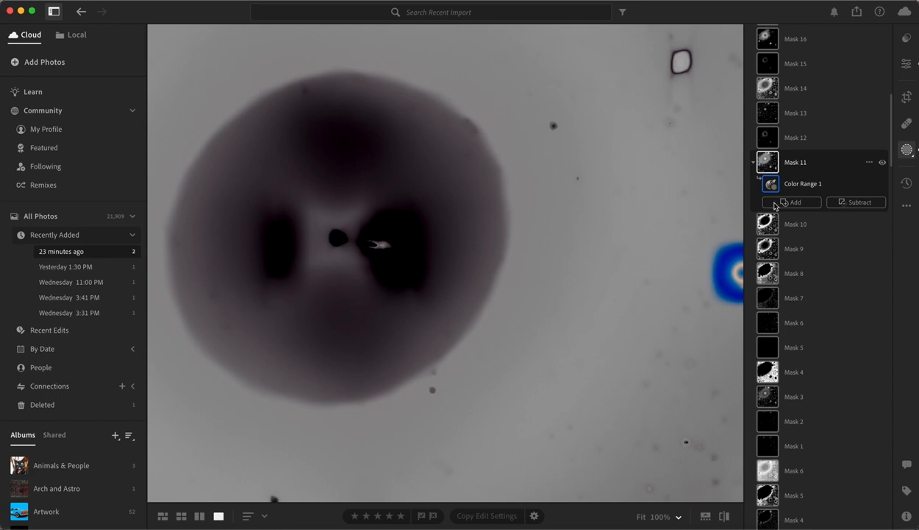
Step: Examine the masks further down the list, expanding Mask 6, Mask 5, Mask 7 and Mask 8 to check their range components
{"action": "scroll", "coordinate": [774, 475], "scroll_direction": "down", "scroll_amount": 10}
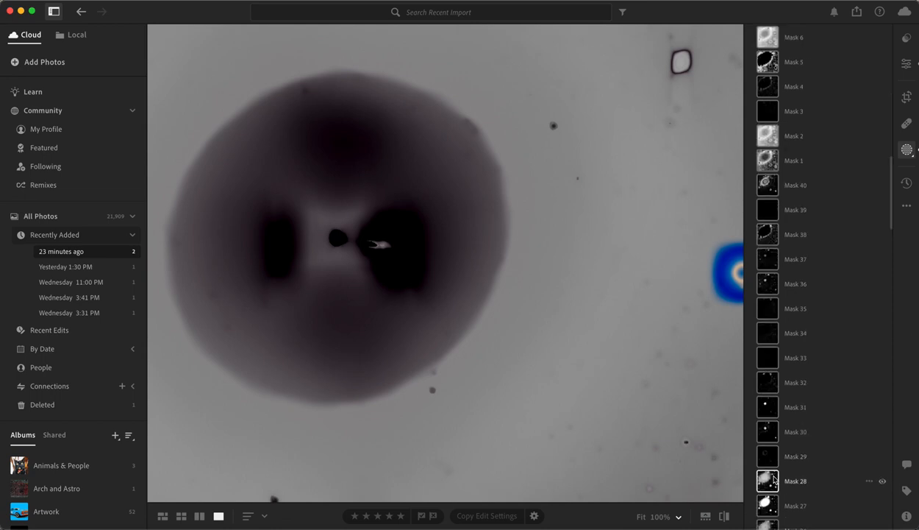
{"action": "scroll", "coordinate": [774, 479], "scroll_direction": "down", "scroll_amount": 8}
{"action": "scroll", "coordinate": [774, 479], "scroll_direction": "down", "scroll_amount": 10}
{"action": "scroll", "coordinate": [773, 480], "scroll_direction": "up", "scroll_amount": 5}
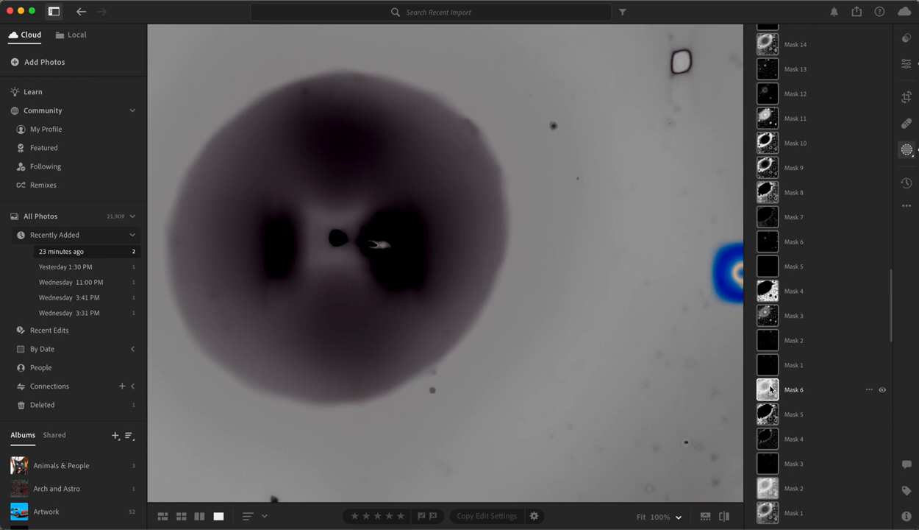
{"action": "left_click", "coordinate": [768, 388]}
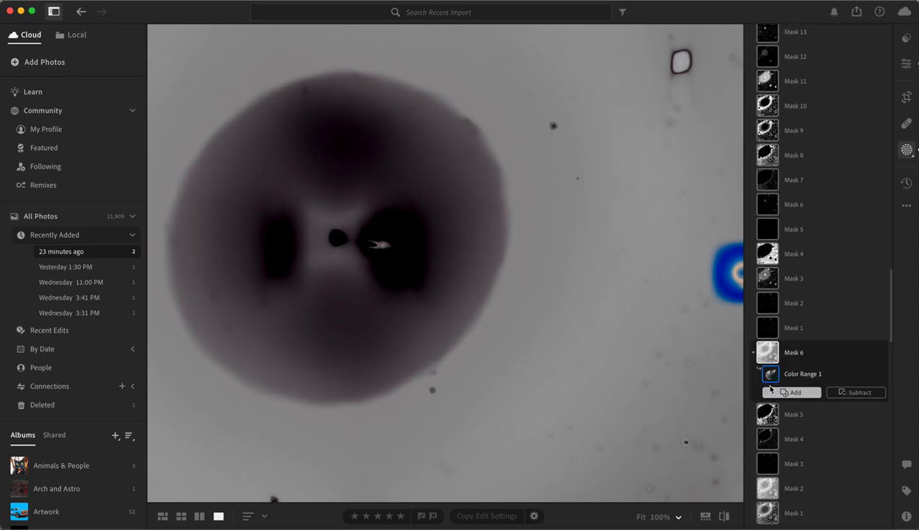
{"action": "left_click", "coordinate": [767, 230]}
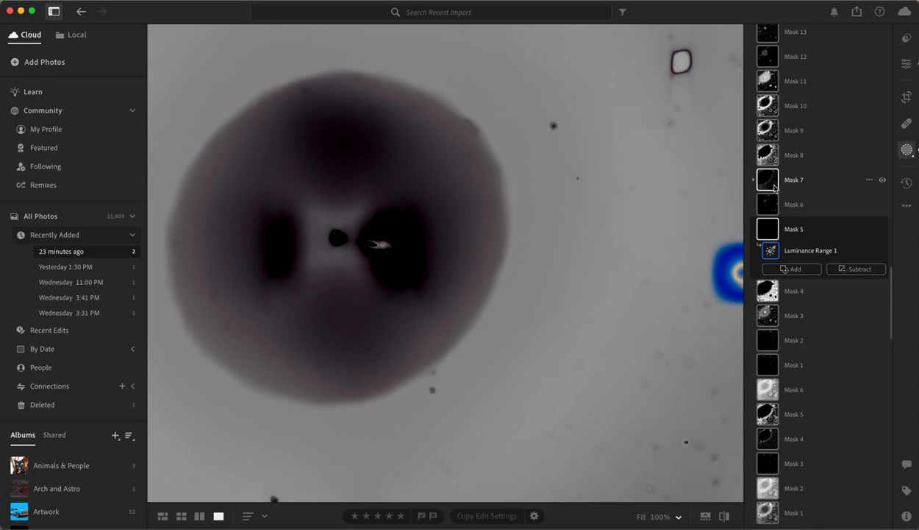
{"action": "left_click", "coordinate": [774, 189]}
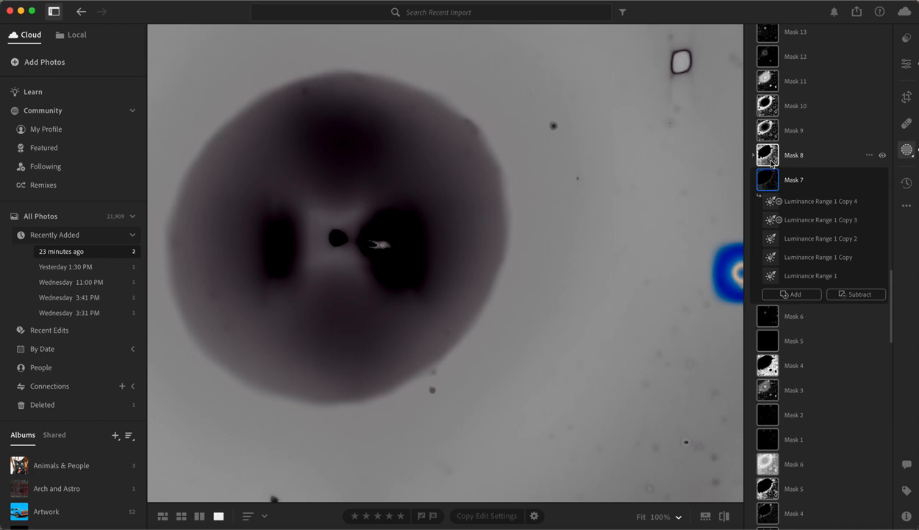
{"action": "left_click", "coordinate": [771, 161]}
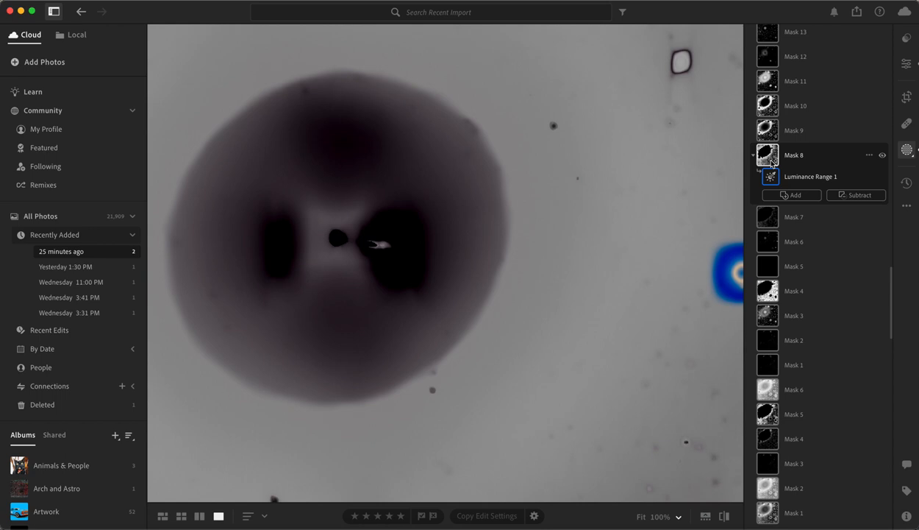
Step: Inspect the overlays of Mask 14 and Mask 30, checking Mask 30's coverage up close around the galaxy core
{"action": "scroll", "coordinate": [771, 162], "scroll_direction": "up", "scroll_amount": 3}
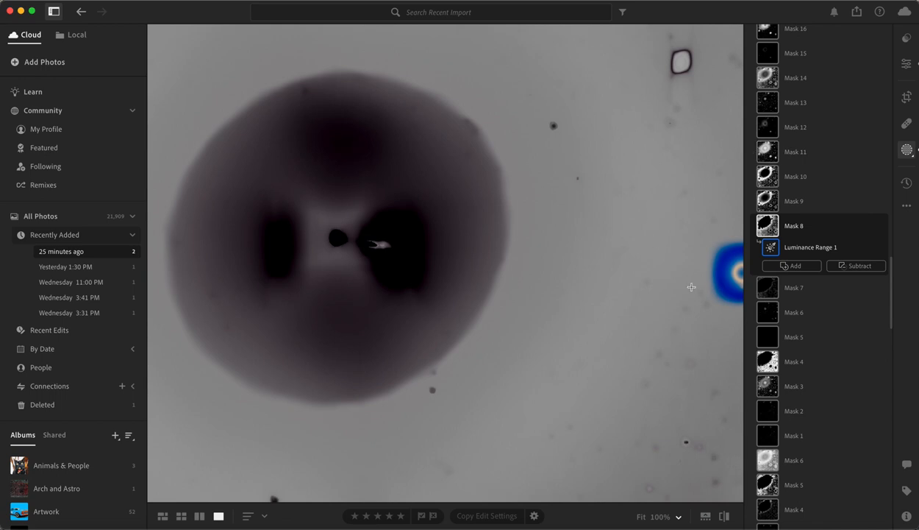
{"action": "left_click", "coordinate": [768, 78]}
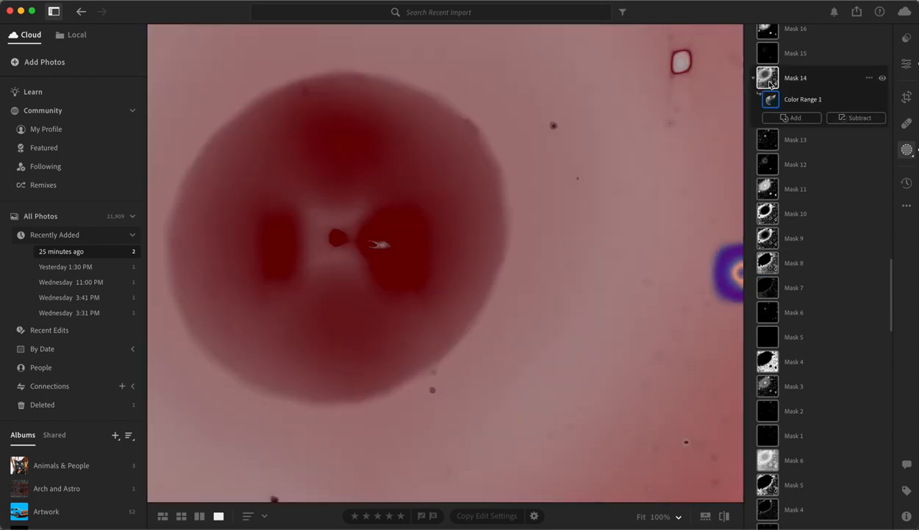
{"action": "scroll", "coordinate": [770, 83], "scroll_direction": "up", "scroll_amount": 10}
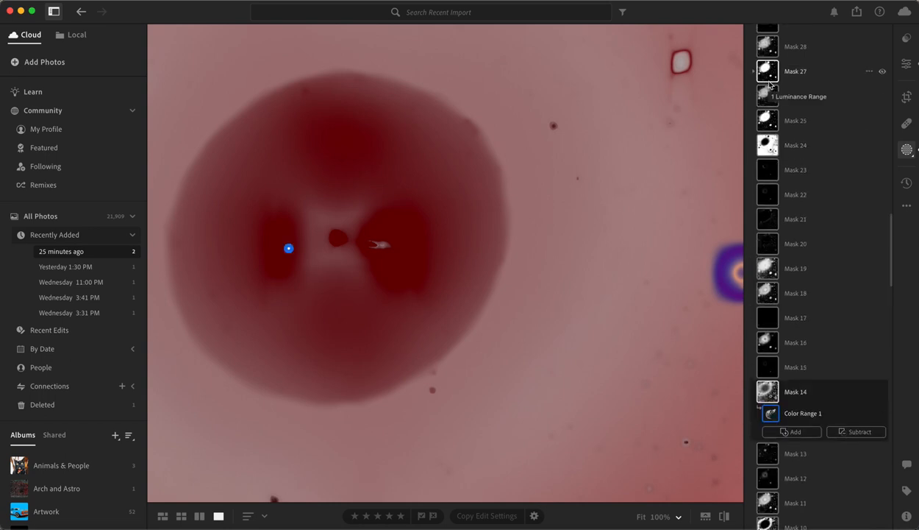
{"action": "scroll", "coordinate": [770, 85], "scroll_direction": "up", "scroll_amount": 3}
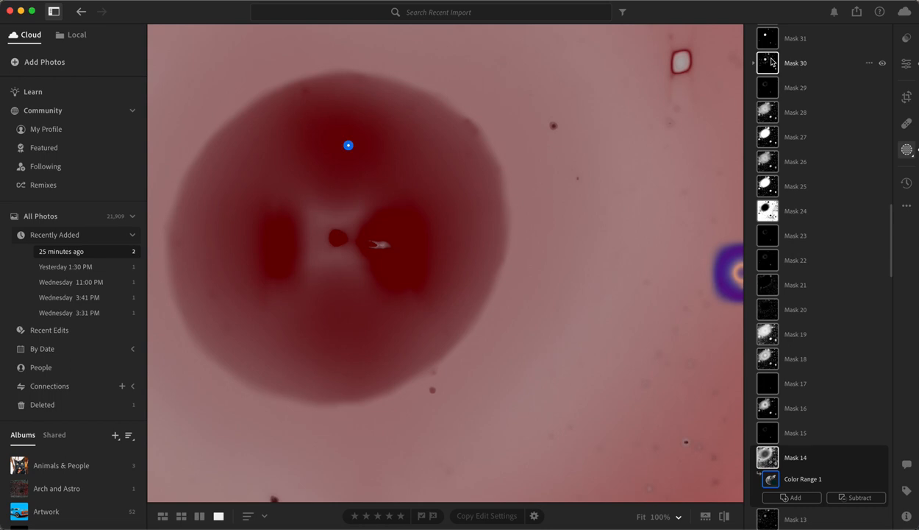
{"action": "left_click", "coordinate": [769, 63]}
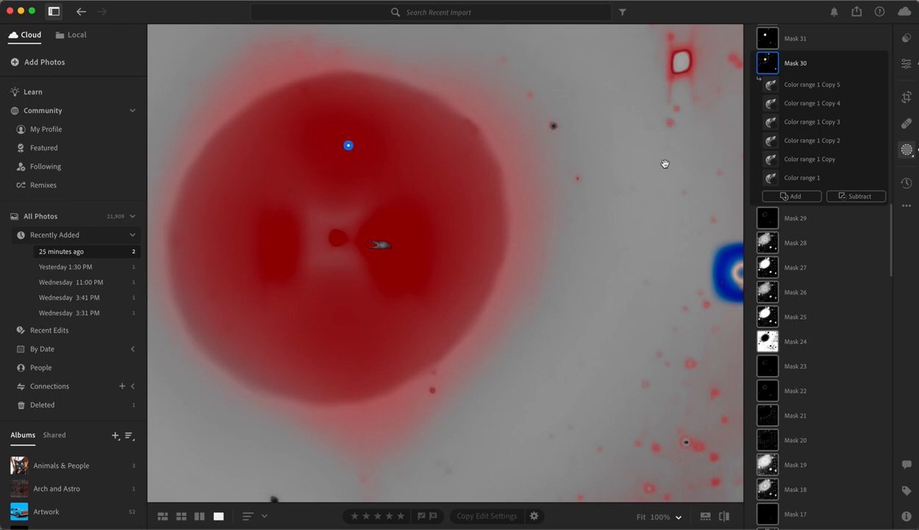
{"action": "left_click", "coordinate": [390, 241]}
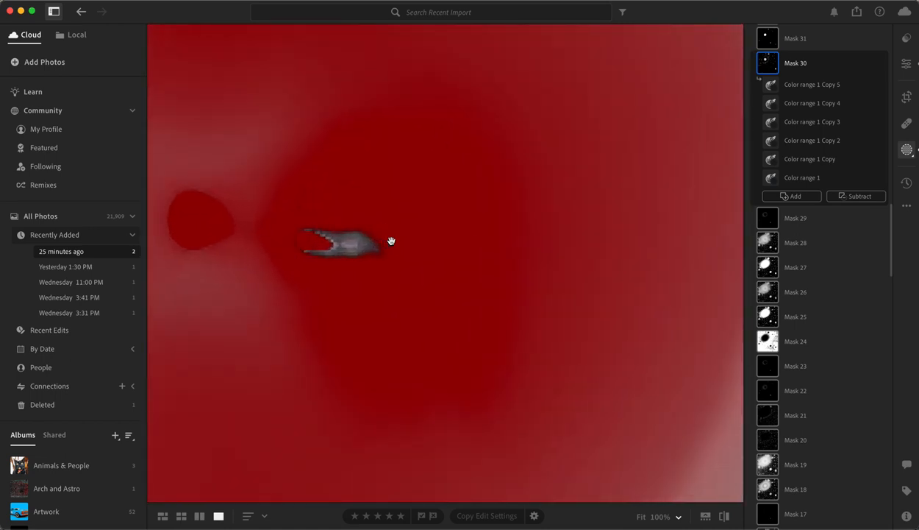
{"action": "left_click_drag", "start_coordinate": [231, 263], "coordinate": [489, 278]}
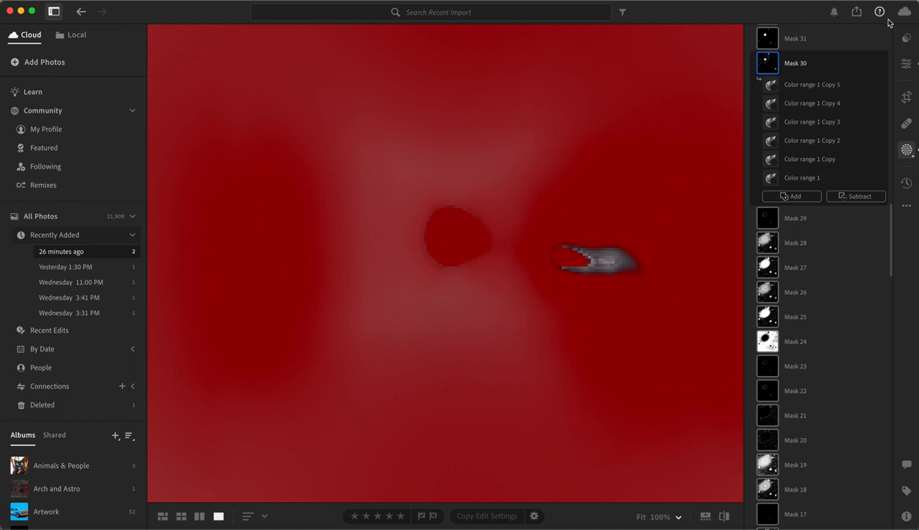
Step: Return to the global light adjustments and set Whites to -78 and Highlights to +49
{"action": "left_click", "coordinate": [909, 67]}
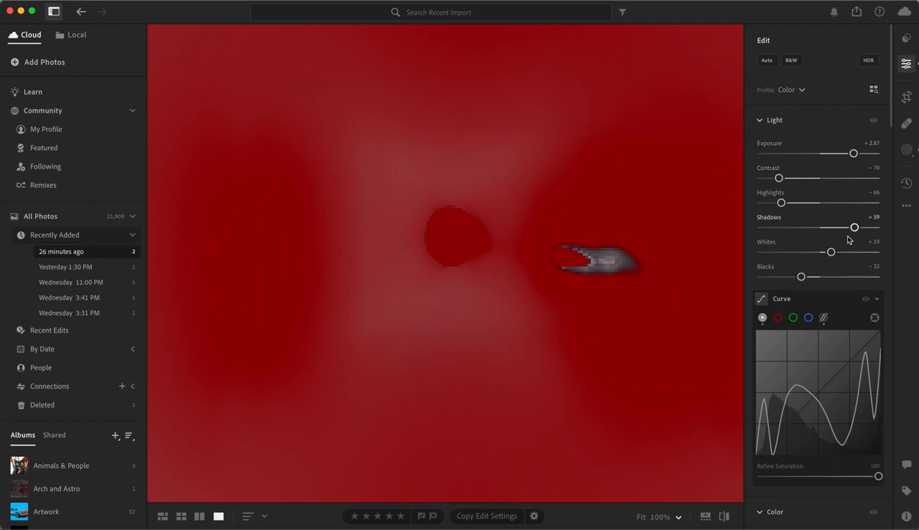
{"action": "left_click_drag", "start_coordinate": [834, 256], "coordinate": [776, 255]}
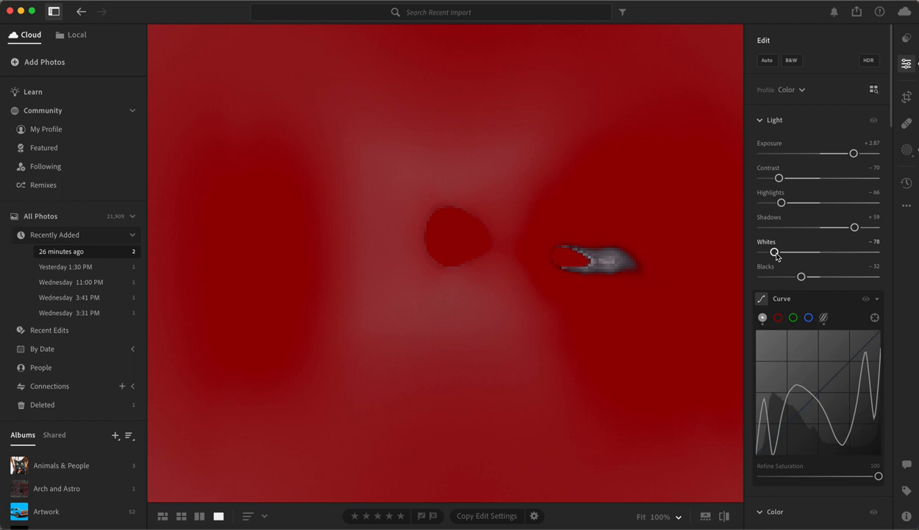
{"action": "left_click_drag", "start_coordinate": [781, 203], "coordinate": [849, 205]}
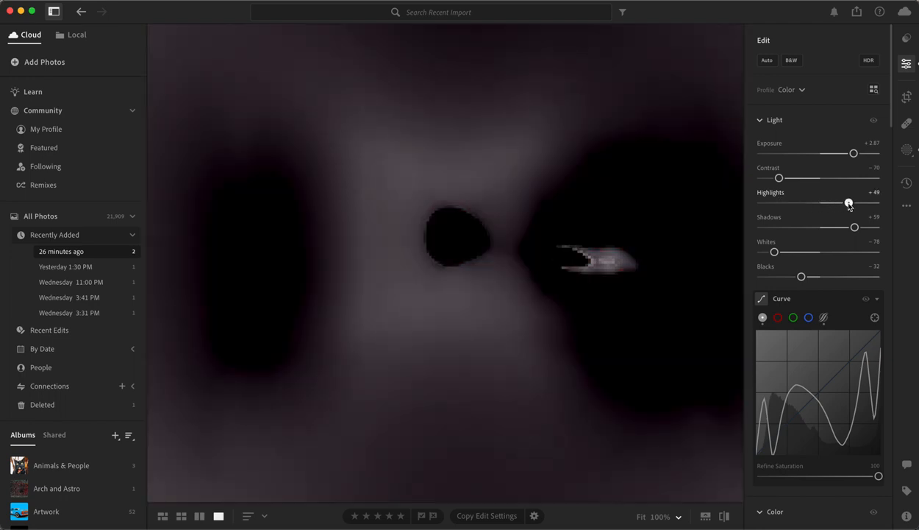
Step: Create a new Color Range mask, sampling the dark central blob and the large dark area beside it in the galaxy core
{"action": "left_click", "coordinate": [909, 155]}
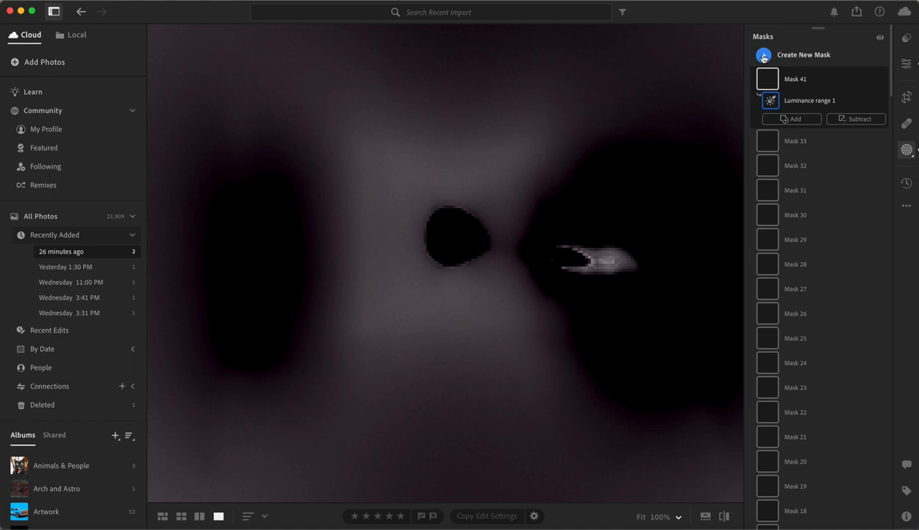
{"action": "left_click", "coordinate": [764, 56]}
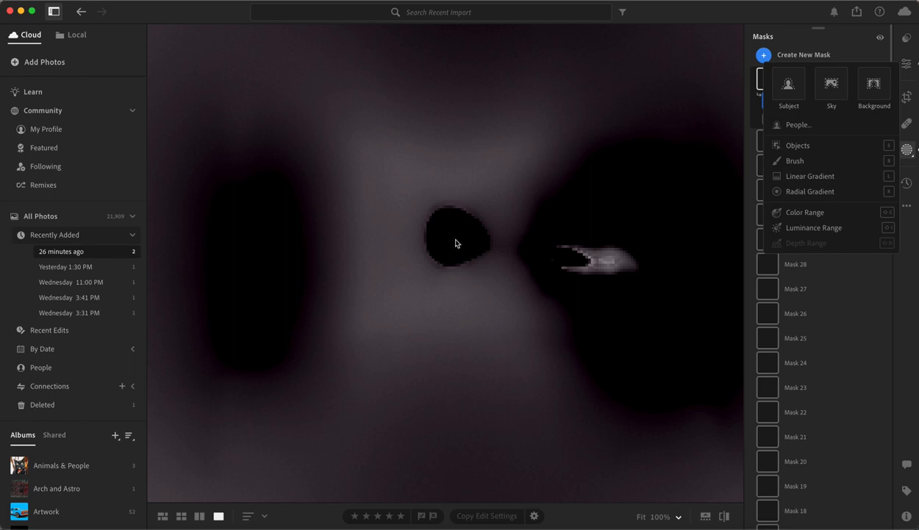
{"action": "key", "text": "r"}
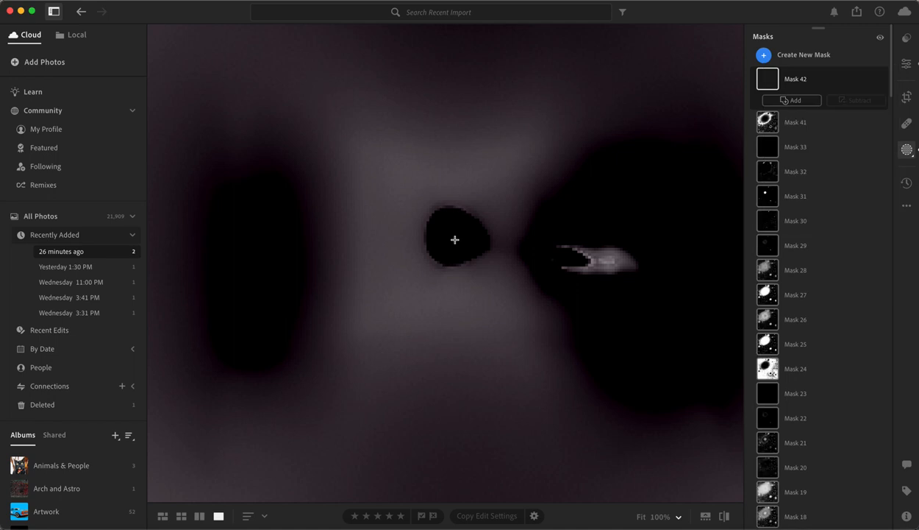
{"action": "left_click", "coordinate": [455, 237]}
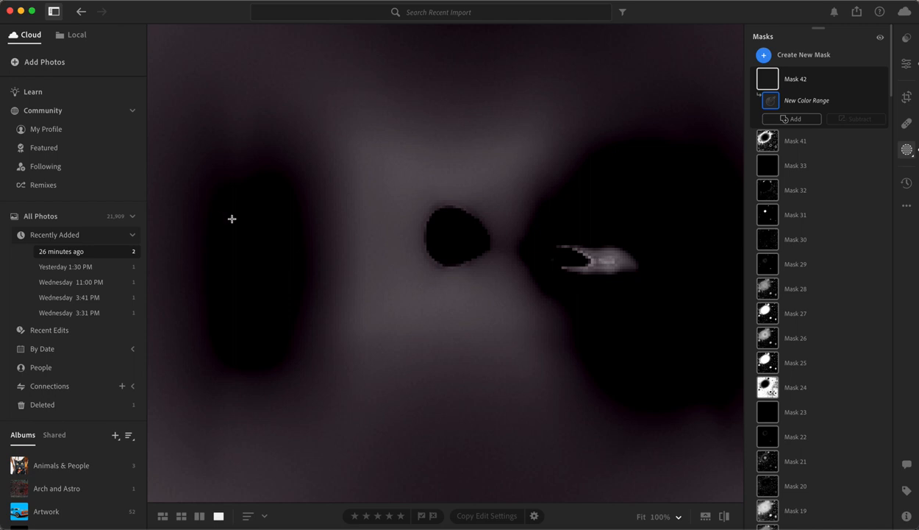
{"action": "left_click", "coordinate": [269, 260]}
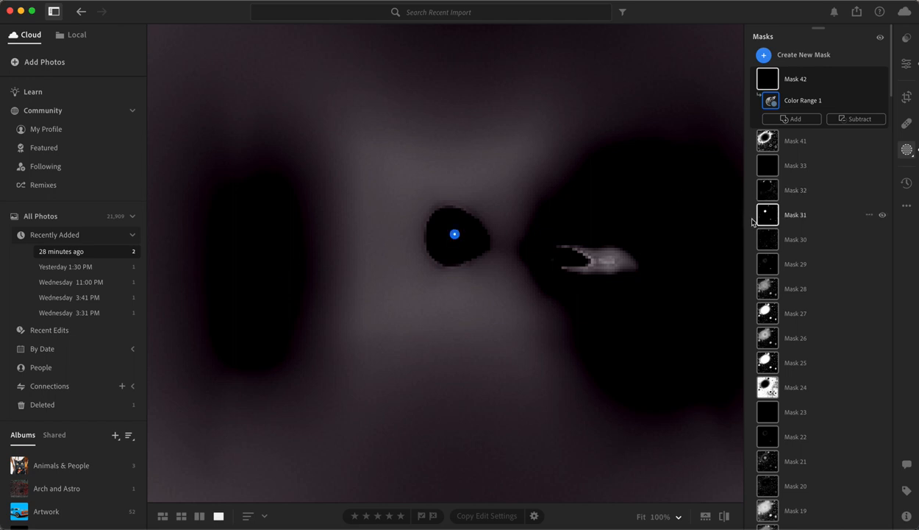
Step: Set the new mask's color range Refine to 1 and its Amount to 8
{"action": "scroll", "coordinate": [752, 222], "scroll_direction": "down", "scroll_amount": 10}
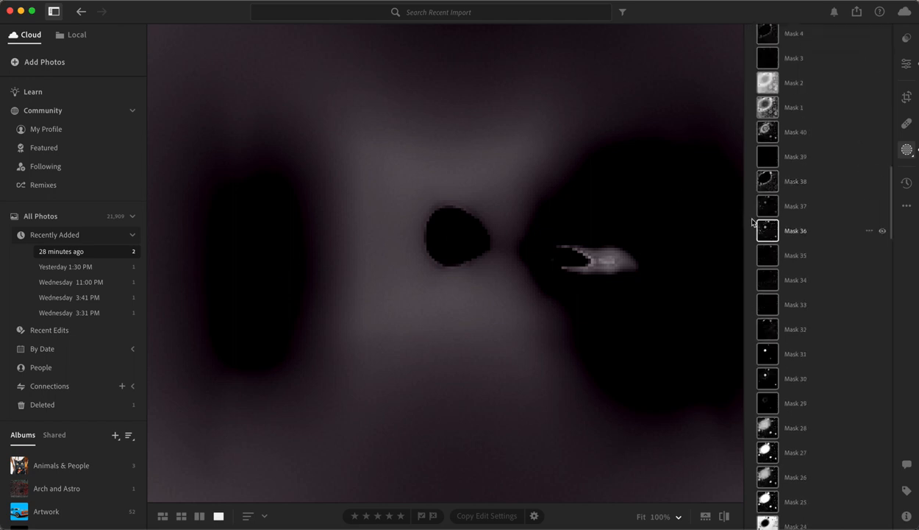
{"action": "scroll", "coordinate": [752, 222], "scroll_direction": "down", "scroll_amount": 10}
{"action": "scroll", "coordinate": [752, 222], "scroll_direction": "up", "scroll_amount": 6}
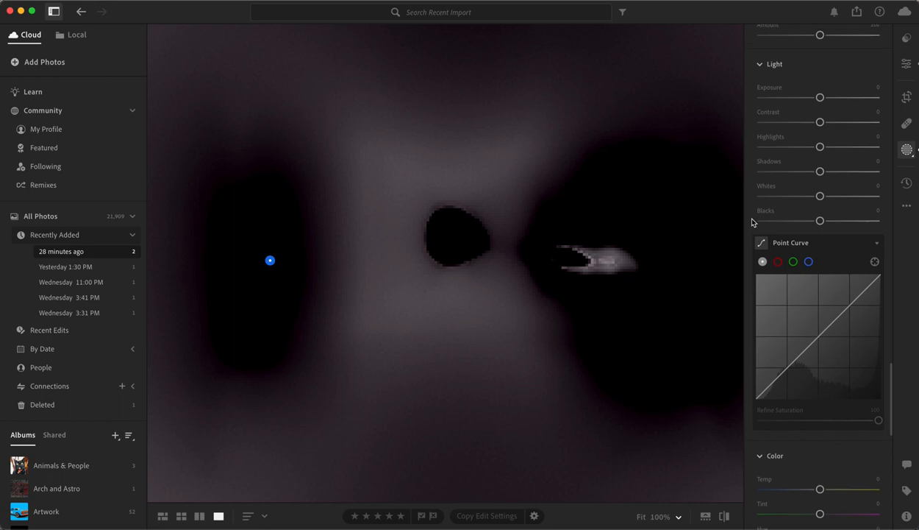
{"action": "scroll", "coordinate": [752, 222], "scroll_direction": "up", "scroll_amount": 5}
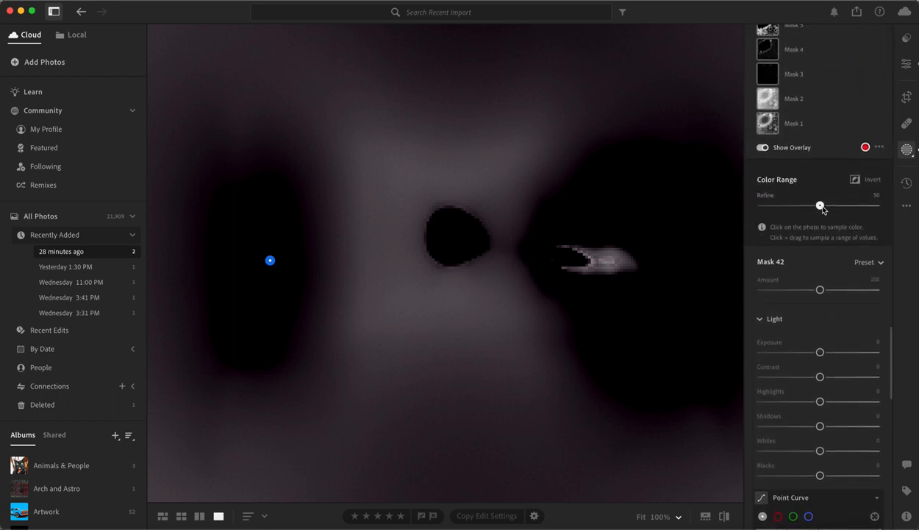
{"action": "left_click_drag", "start_coordinate": [821, 208], "coordinate": [787, 211]}
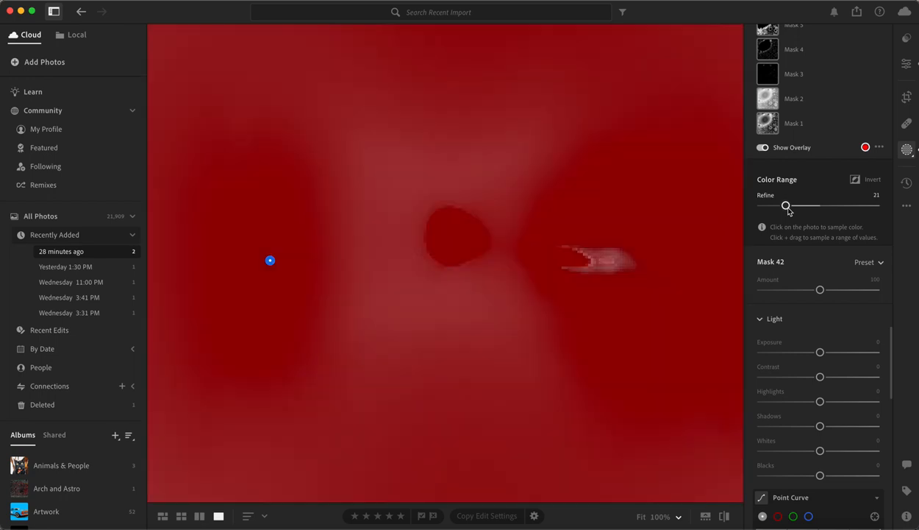
{"action": "left_click_drag", "start_coordinate": [781, 215], "coordinate": [745, 206]}
{"action": "left_click_drag", "start_coordinate": [803, 291], "coordinate": [768, 291]}
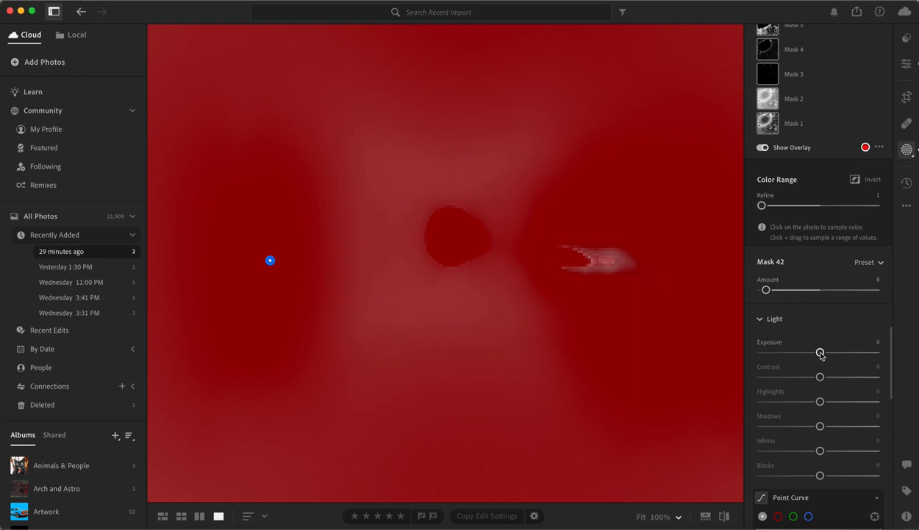
Step: Set Mask 42's Contrast to -85 and resample its color range at several dark spots, finishing inside the notch beside the small bright streak
{"action": "left_click", "coordinate": [573, 264]}
{"action": "left_click_drag", "start_coordinate": [821, 380], "coordinate": [773, 382]}
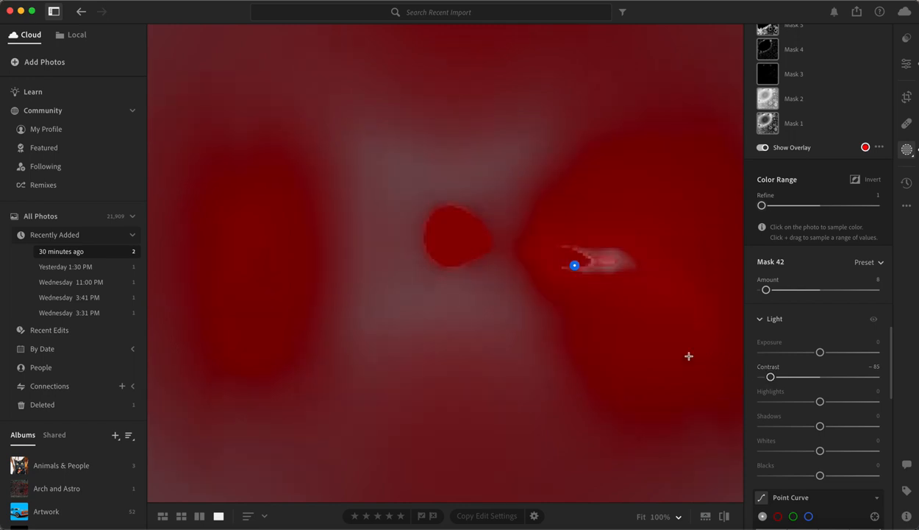
{"action": "left_click", "coordinate": [285, 273]}
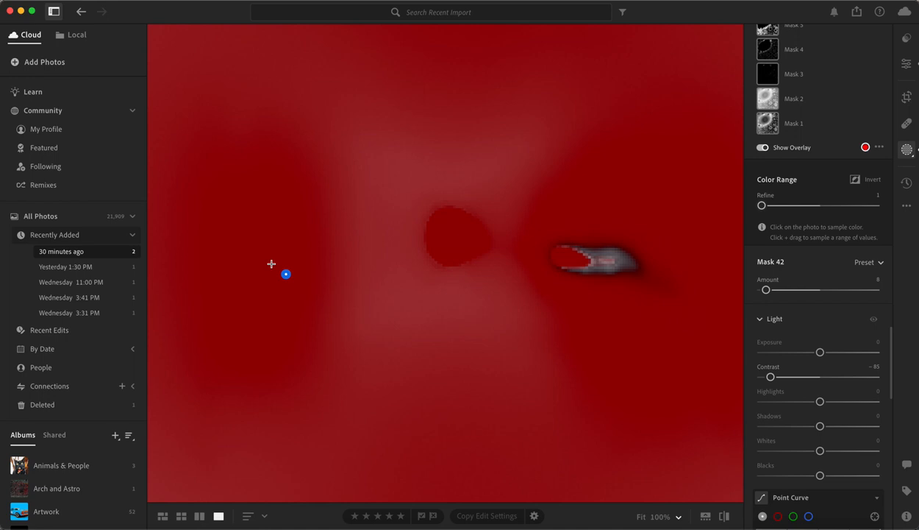
{"action": "left_click", "coordinate": [443, 243]}
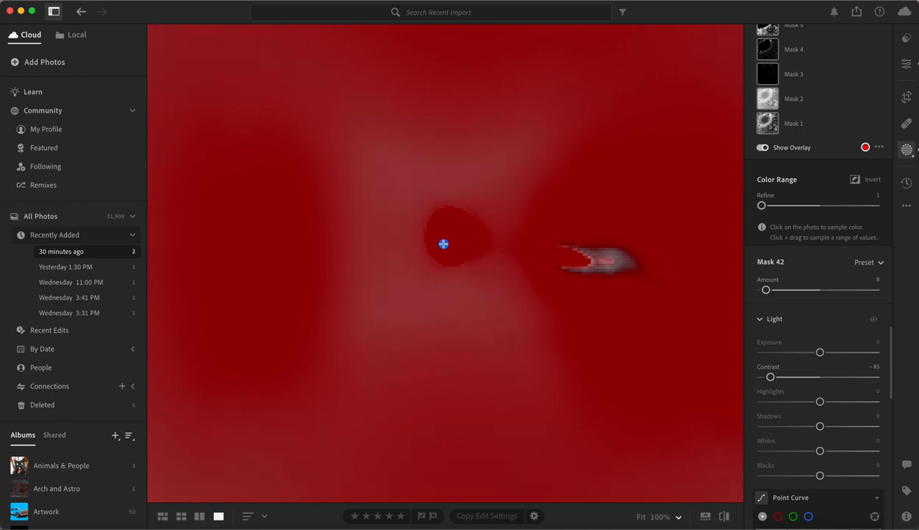
{"action": "left_click", "coordinate": [592, 248]}
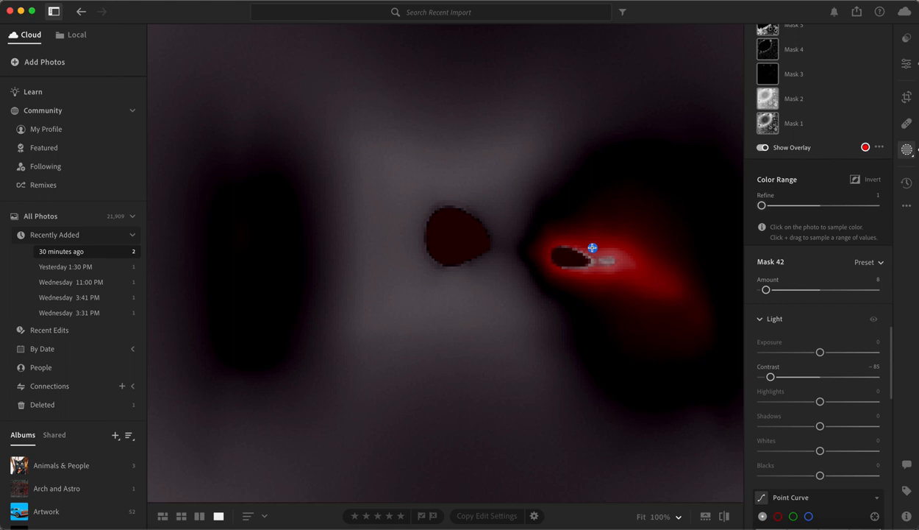
{"action": "left_click", "coordinate": [694, 344]}
{"action": "left_click", "coordinate": [694, 344]}
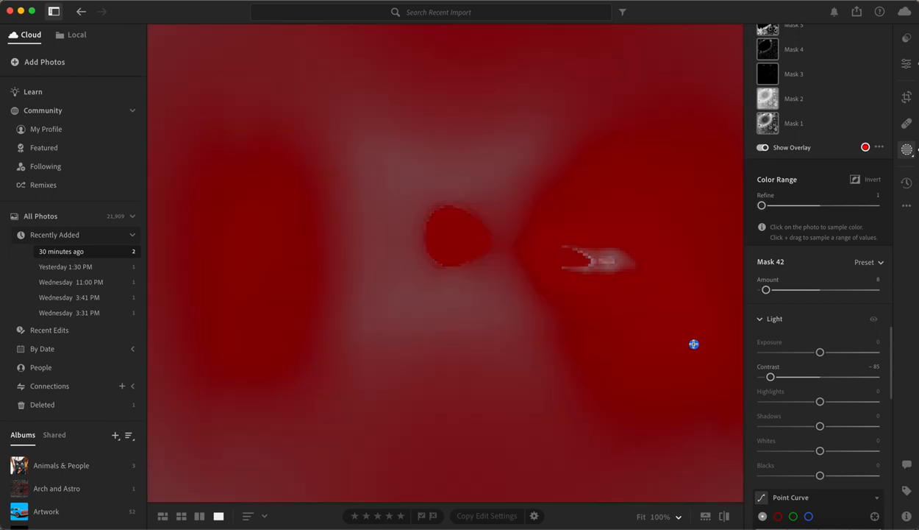
{"action": "left_click", "coordinate": [536, 251]}
{"action": "left_click", "coordinate": [197, 270]}
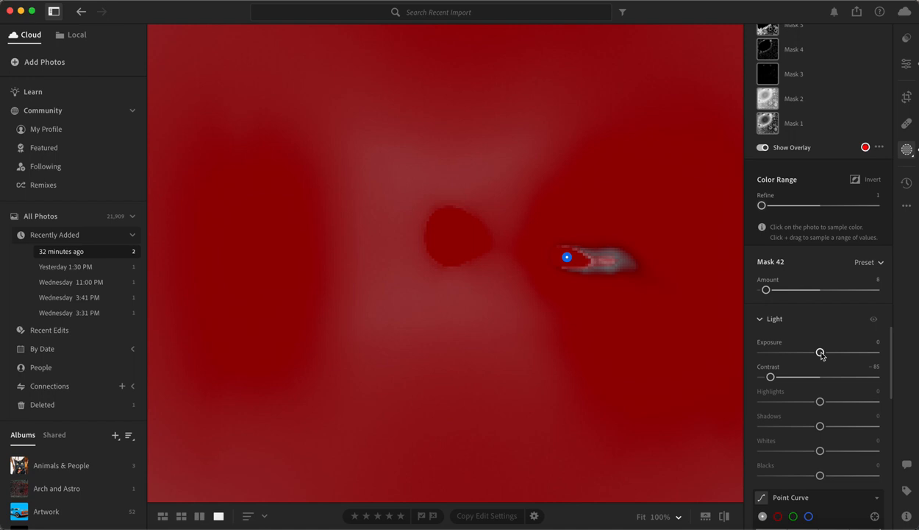
Step: Set Mask 42's Exposure to -3.80, Texture to -100 and Clarity to -84, and reduce its Dehaze
{"action": "left_click_drag", "start_coordinate": [822, 355], "coordinate": [765, 354]}
{"action": "scroll", "coordinate": [811, 399], "scroll_direction": "down", "scroll_amount": 10}
{"action": "scroll", "coordinate": [812, 400], "scroll_direction": "down", "scroll_amount": 3}
{"action": "left_click_drag", "start_coordinate": [820, 242], "coordinate": [732, 244]}
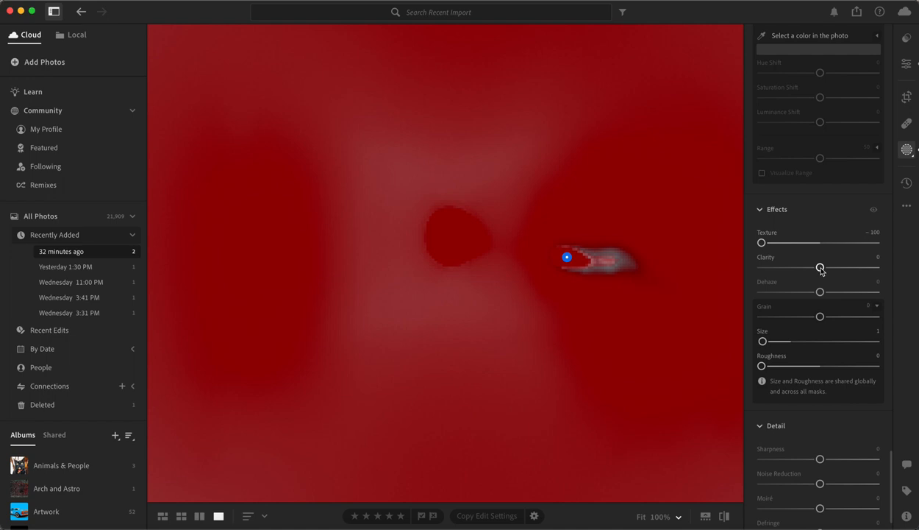
{"action": "key", "text": "o"}
{"action": "left_click_drag", "start_coordinate": [821, 270], "coordinate": [772, 271]}
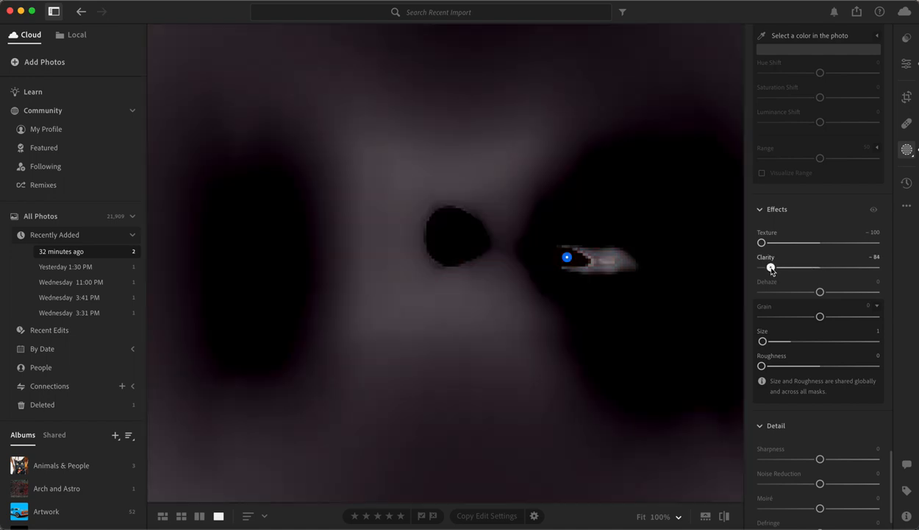
{"action": "left_click", "coordinate": [822, 293]}
{"action": "left_click_drag", "start_coordinate": [821, 292], "coordinate": [776, 294]}
Step: Set Mask 42's Highlights to +47 and Shadows to -84
{"action": "scroll", "coordinate": [800, 227], "scroll_direction": "up", "scroll_amount": 10}
{"action": "scroll", "coordinate": [800, 227], "scroll_direction": "up", "scroll_amount": 3}
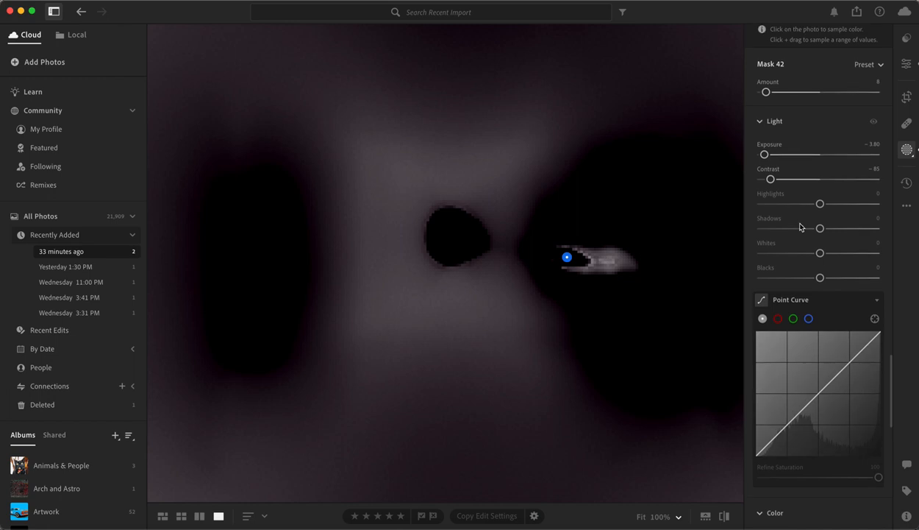
{"action": "left_click_drag", "start_coordinate": [821, 295], "coordinate": [851, 299]}
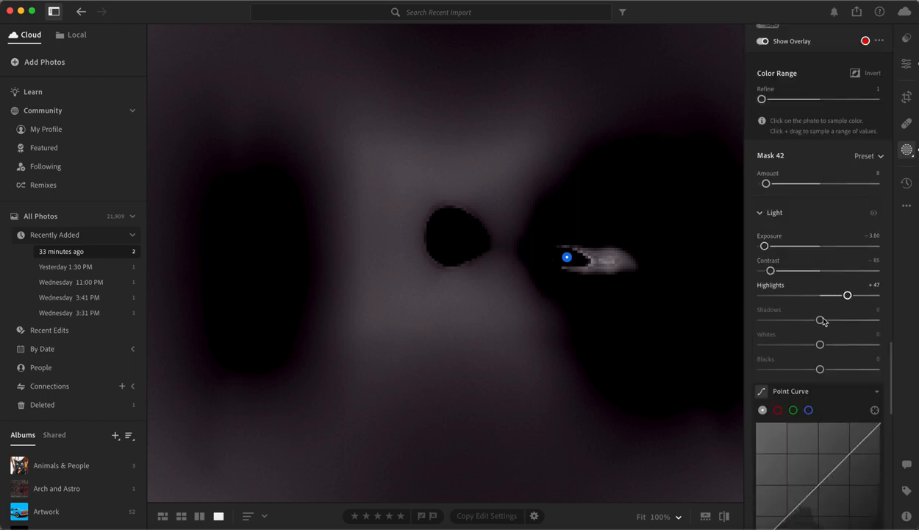
{"action": "left_click", "coordinate": [771, 319]}
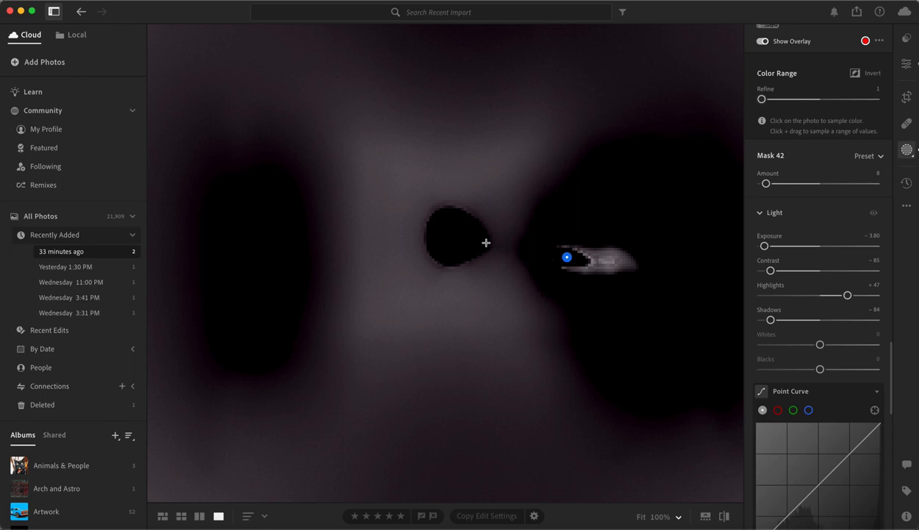
Step: Resample Mask 42's color range at the pointed edge of the central dark blob and duplicate the color range component twice
{"action": "left_click", "coordinate": [486, 243]}
{"action": "scroll", "coordinate": [831, 183], "scroll_direction": "up", "scroll_amount": 5}
{"action": "scroll", "coordinate": [839, 184], "scroll_direction": "up", "scroll_amount": 10}
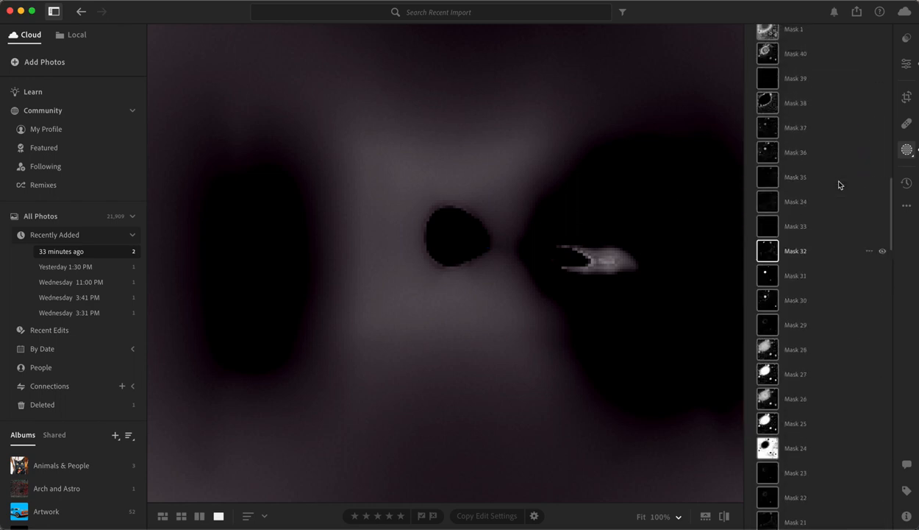
{"action": "scroll", "coordinate": [839, 185], "scroll_direction": "up", "scroll_amount": 4}
{"action": "left_click", "coordinate": [772, 103]}
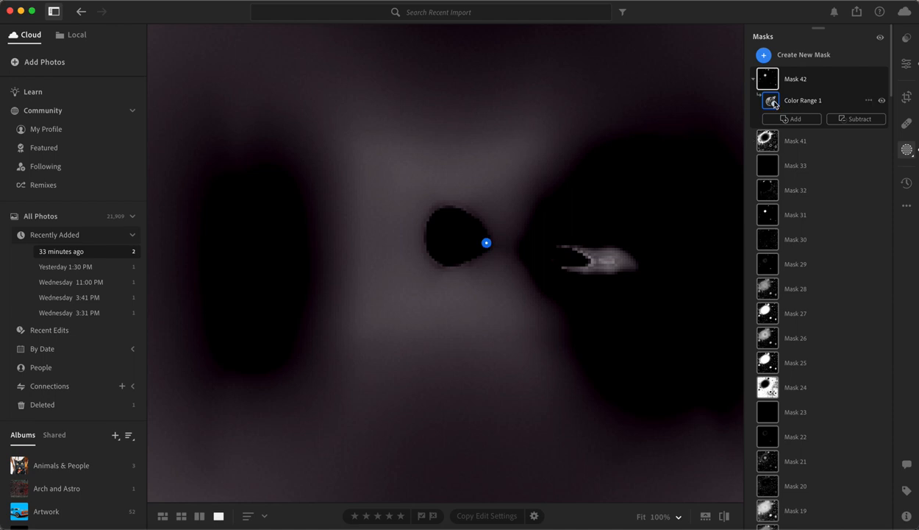
{"action": "right_click", "coordinate": [774, 103]}
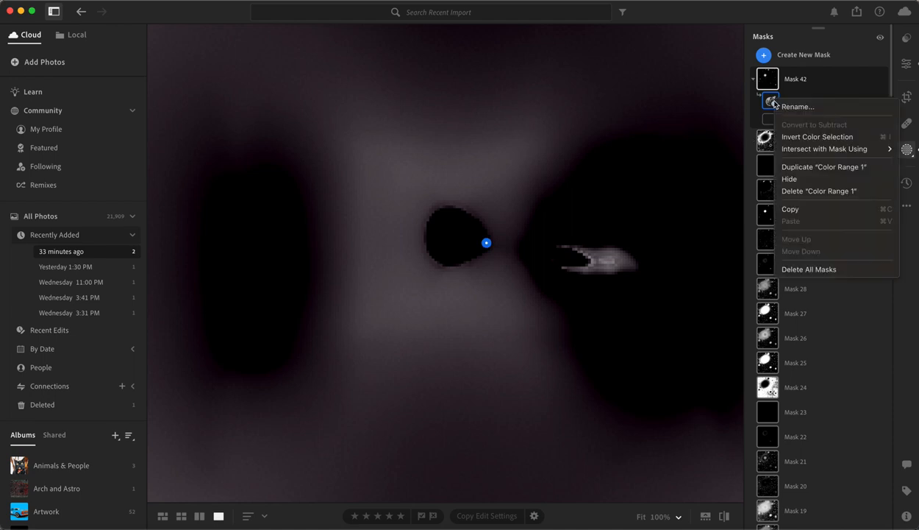
{"action": "left_click", "coordinate": [802, 169]}
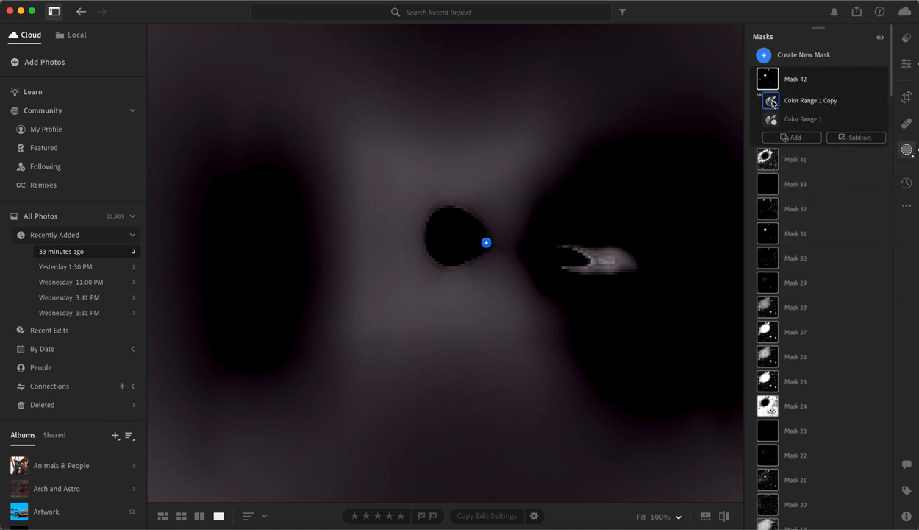
{"action": "right_click", "coordinate": [773, 104]}
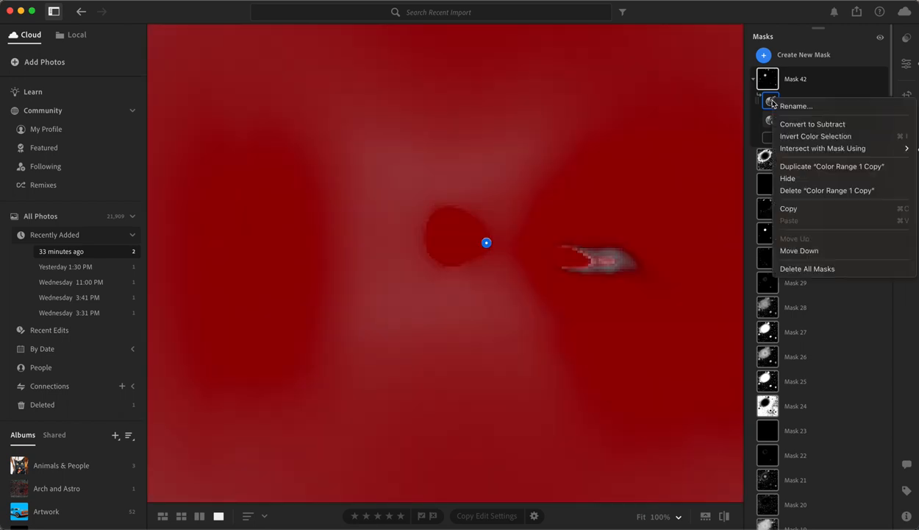
{"action": "left_click", "coordinate": [805, 171]}
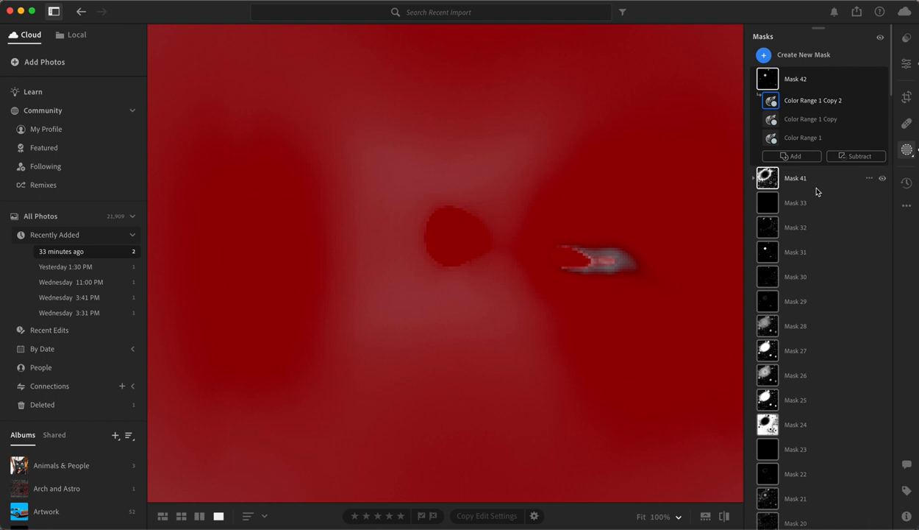
Step: Set Mask 42's Exposure to +2.36 and resample the newest color range copy in the dark notch beside the bright streak
{"action": "scroll", "coordinate": [816, 192], "scroll_direction": "down", "scroll_amount": 20}
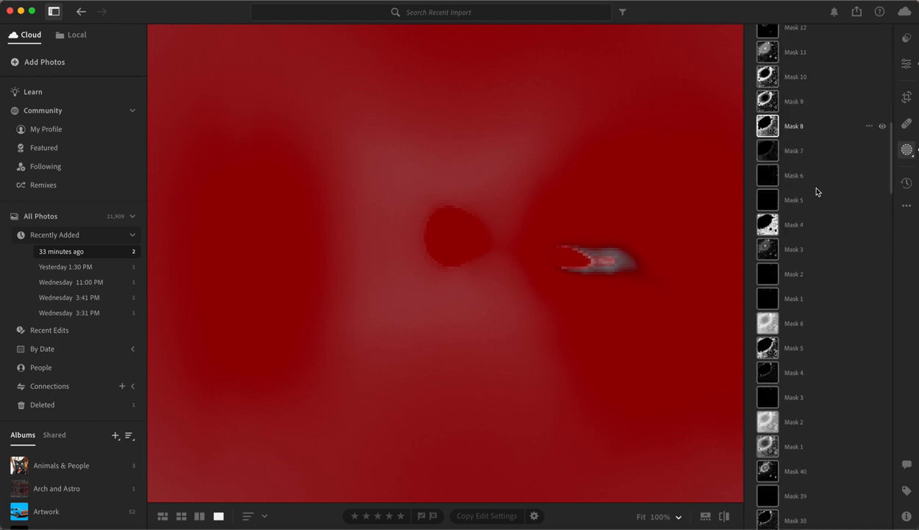
{"action": "scroll", "coordinate": [817, 191], "scroll_direction": "down", "scroll_amount": 15}
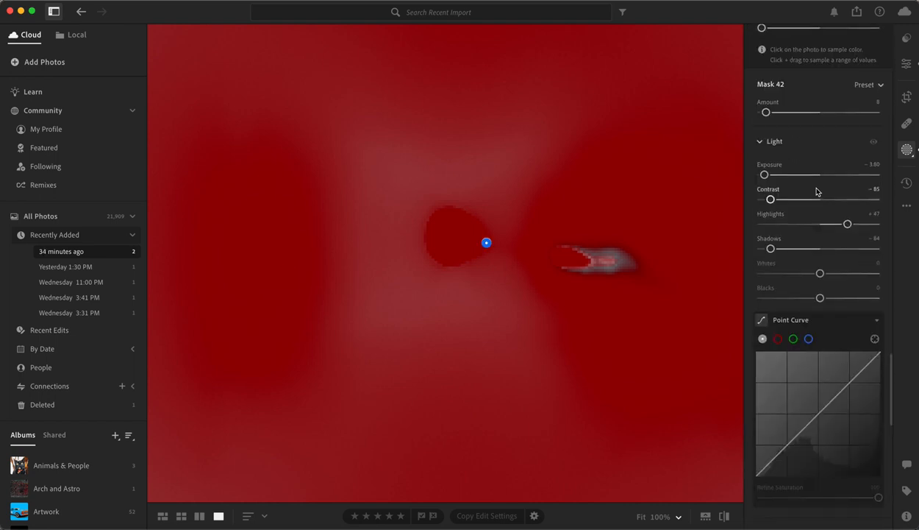
{"action": "left_click_drag", "start_coordinate": [764, 226], "coordinate": [845, 230]}
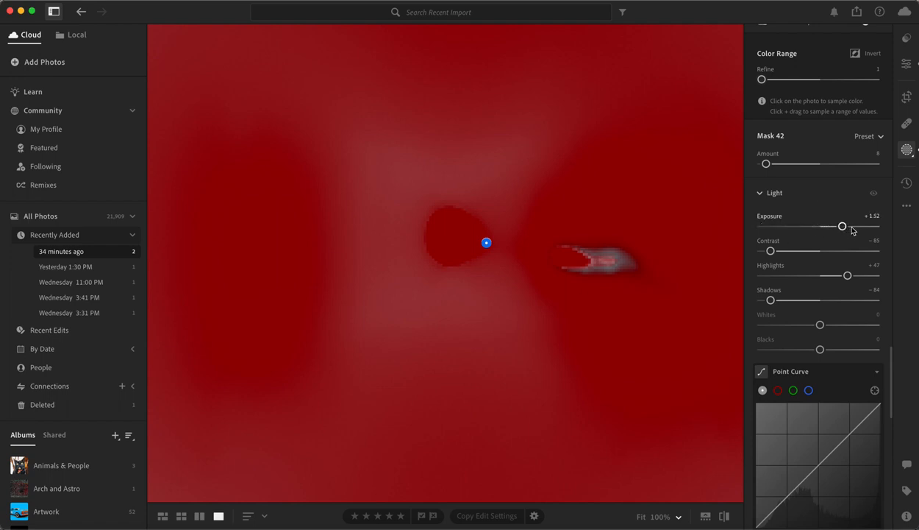
{"action": "left_click", "coordinate": [855, 227]}
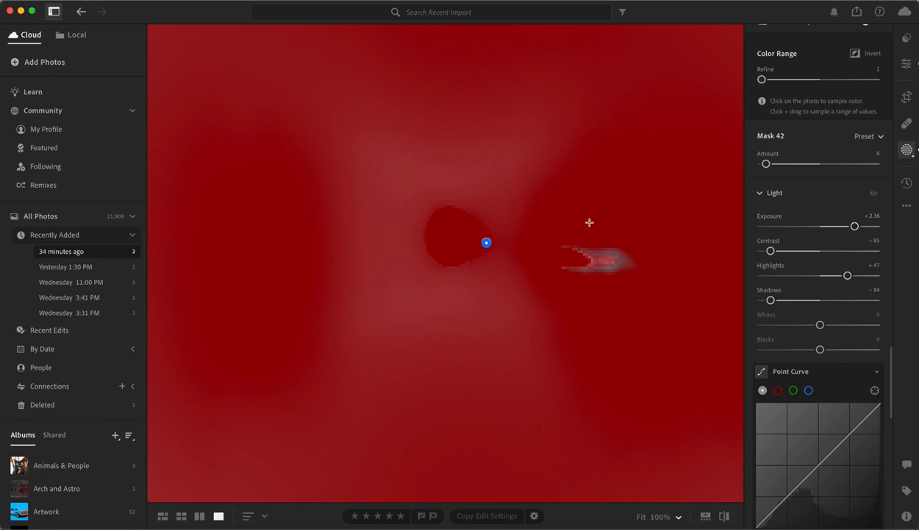
{"action": "left_click", "coordinate": [571, 257]}
{"action": "key", "text": "o"}
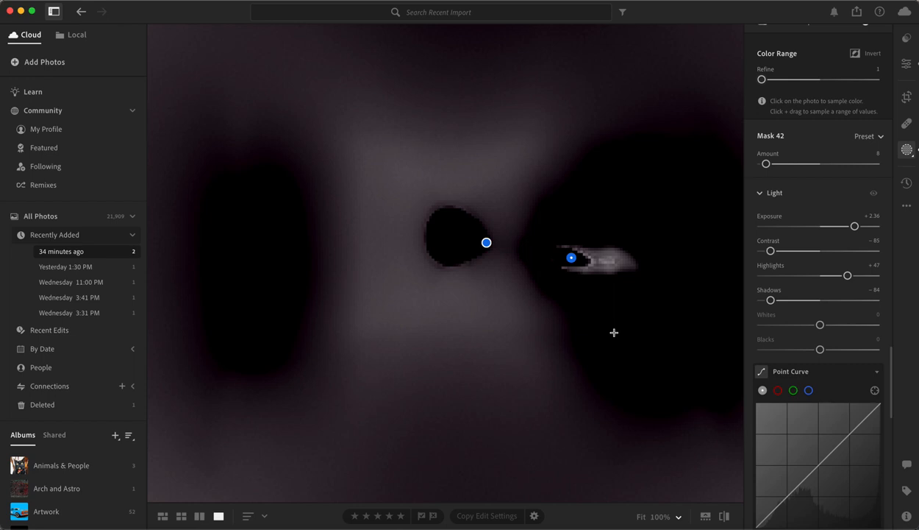
Step: Examine Mask 42's coverage across the whole photo and up close around the galaxy core
{"action": "left_click", "coordinate": [642, 517]}
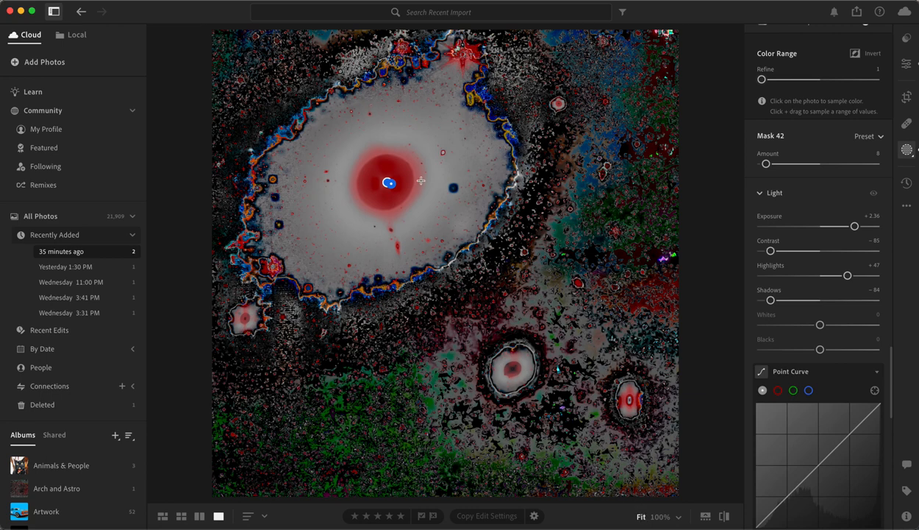
{"action": "key", "text": "z"}
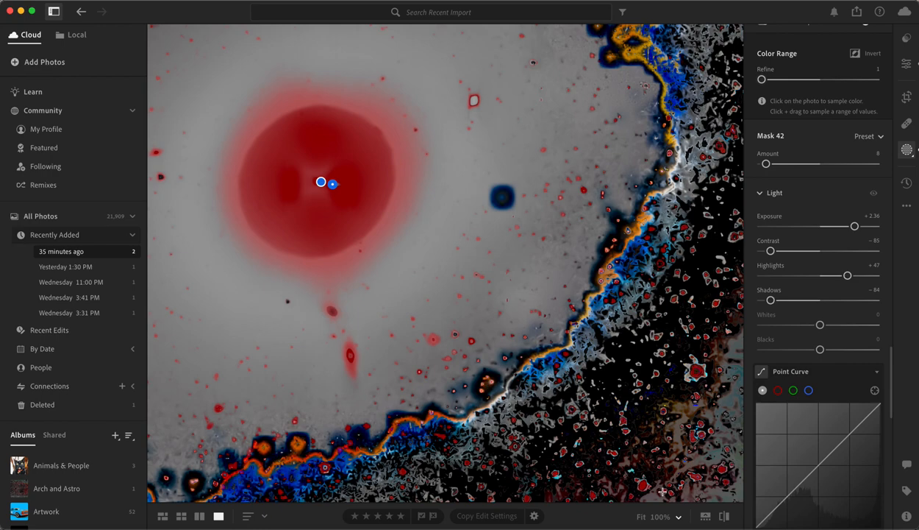
{"action": "left_click", "coordinate": [642, 517]}
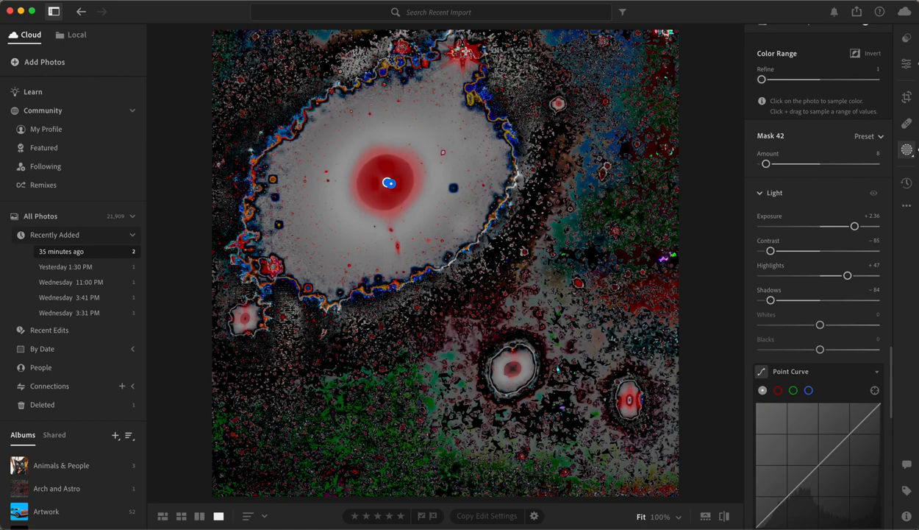
Step: Set Mask 42's Exposure to -3.88 while viewing the galaxy core up close
{"action": "left_click", "coordinate": [465, 50]}
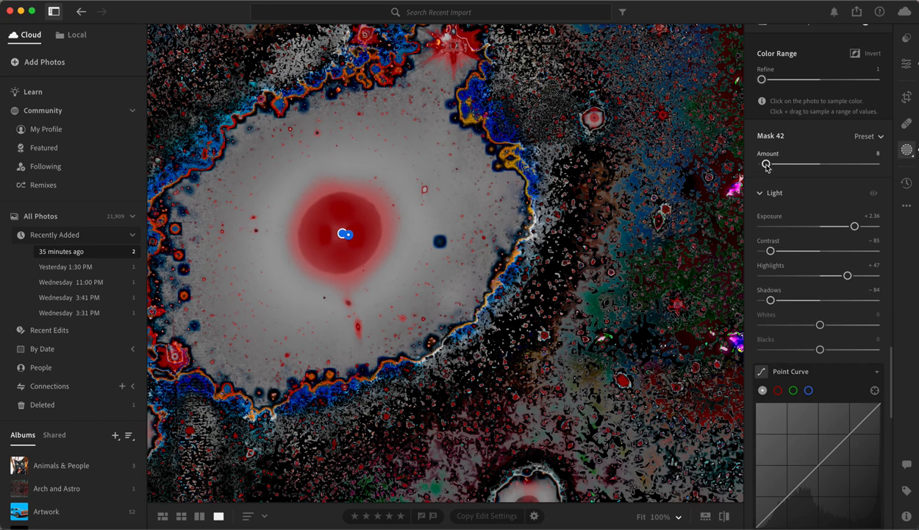
{"action": "left_click_drag", "start_coordinate": [855, 227], "coordinate": [765, 234]}
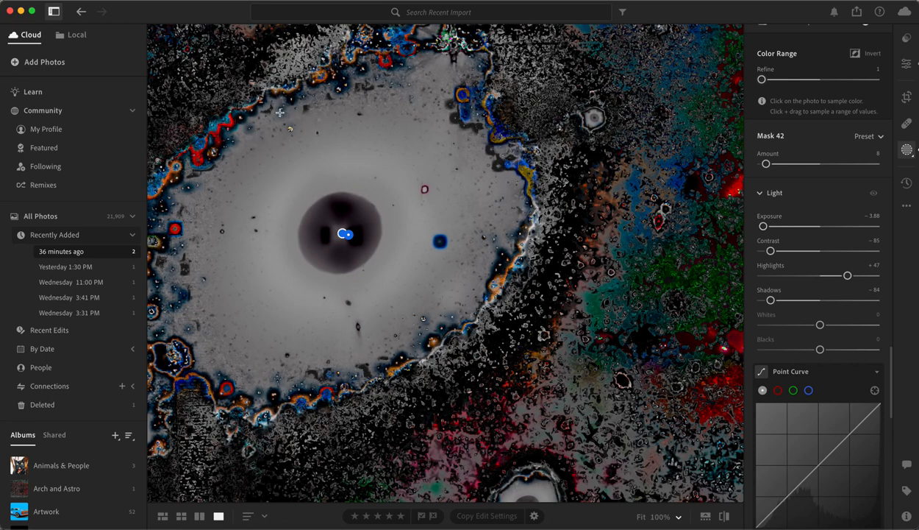
Step: Examine Mask 42's coverage along the colored rim around the galaxy core and across the whole photo
{"action": "scroll", "coordinate": [280, 115], "scroll_direction": "up", "scroll_amount": 3}
{"action": "scroll", "coordinate": [280, 113], "scroll_direction": "up", "scroll_amount": 3}
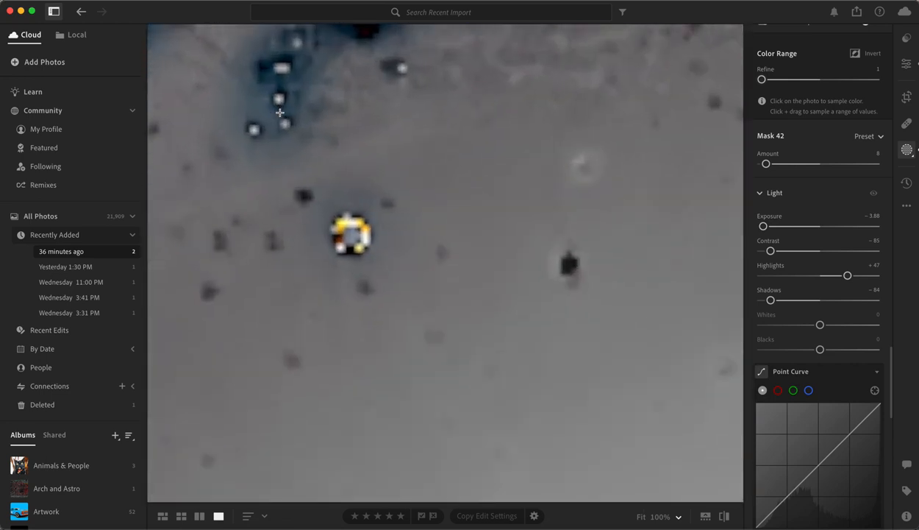
{"action": "left_click", "coordinate": [390, 129]}
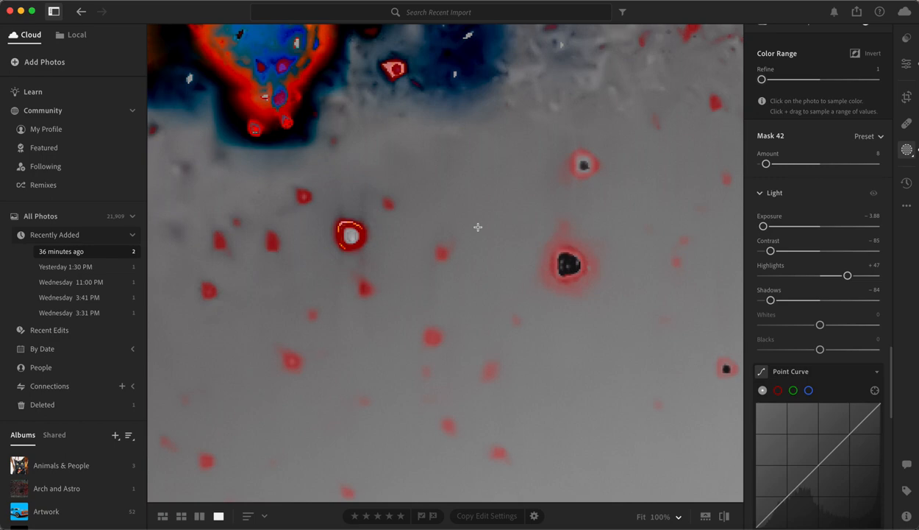
{"action": "scroll", "coordinate": [478, 227], "scroll_direction": "down", "scroll_amount": 3}
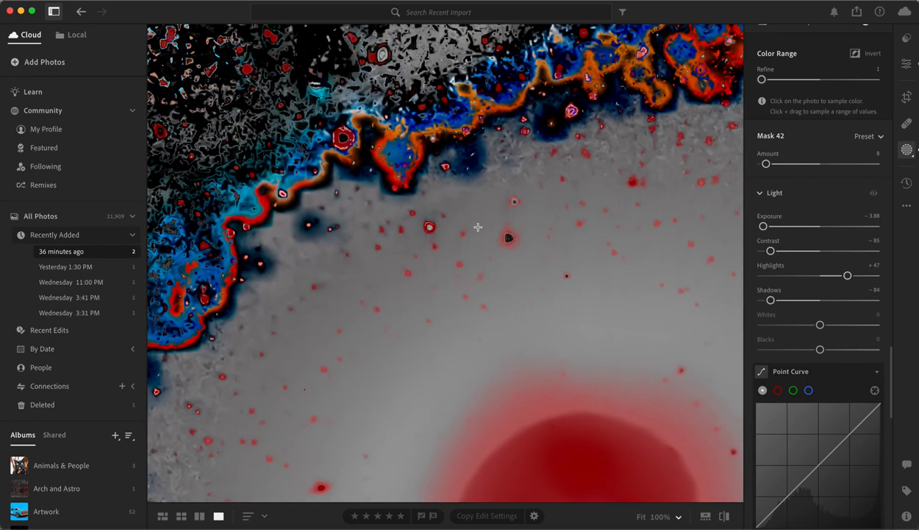
{"action": "scroll", "coordinate": [286, 95], "scroll_direction": "up", "scroll_amount": 3}
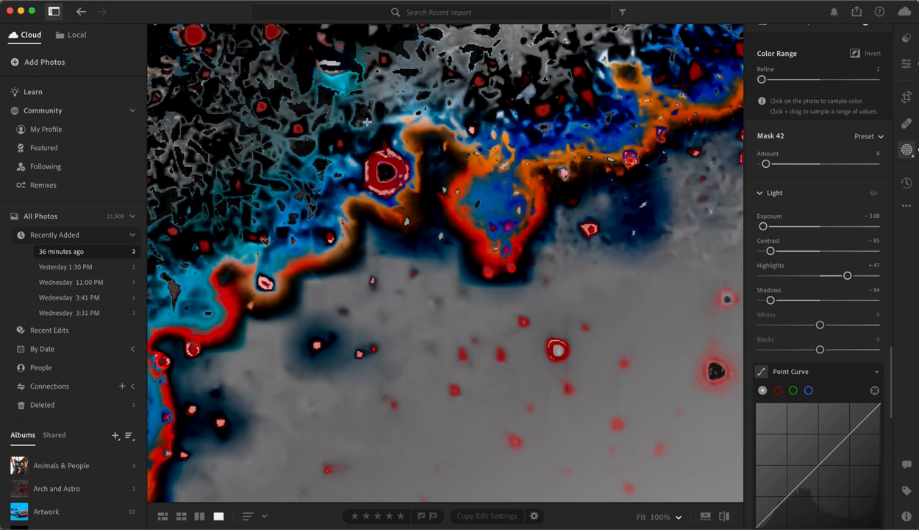
{"action": "scroll", "coordinate": [434, 188], "scroll_direction": "up", "scroll_amount": 2}
{"action": "scroll", "coordinate": [433, 189], "scroll_direction": "up", "scroll_amount": 1}
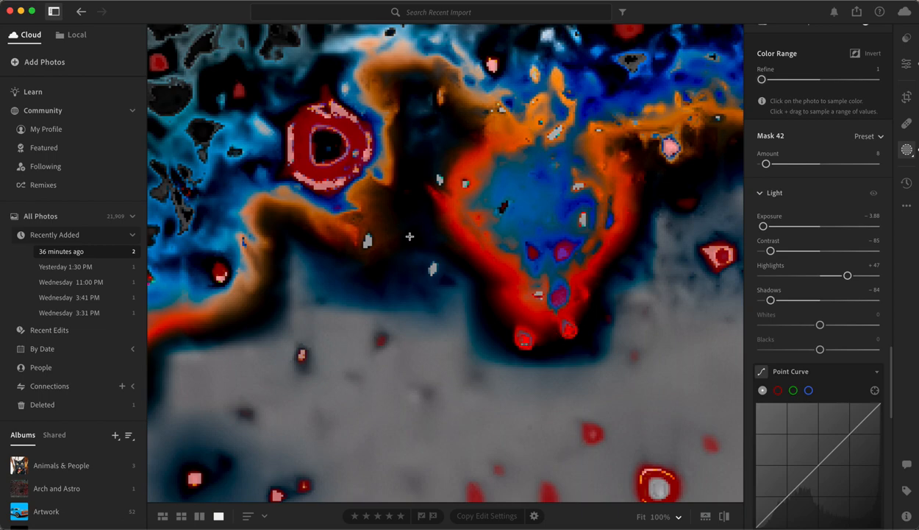
{"action": "scroll", "coordinate": [410, 237], "scroll_direction": "down", "scroll_amount": 5}
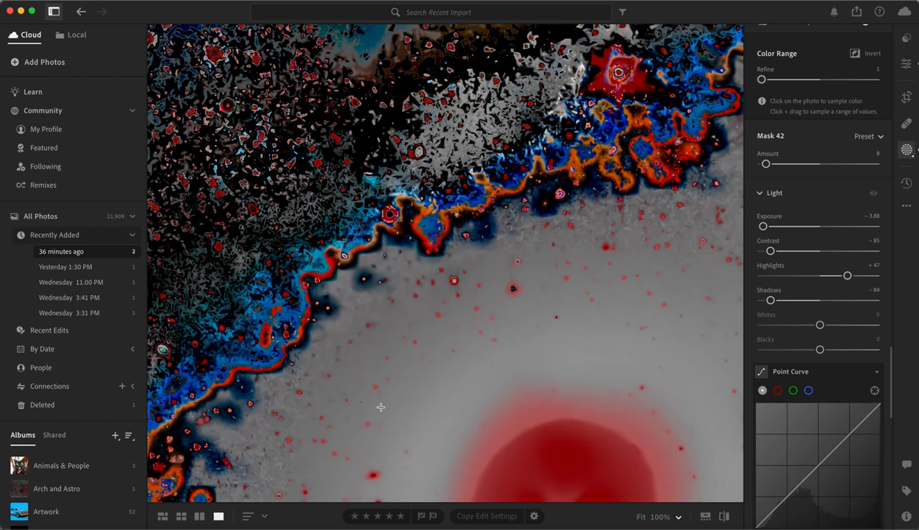
{"action": "scroll", "coordinate": [380, 403], "scroll_direction": "down", "scroll_amount": 5}
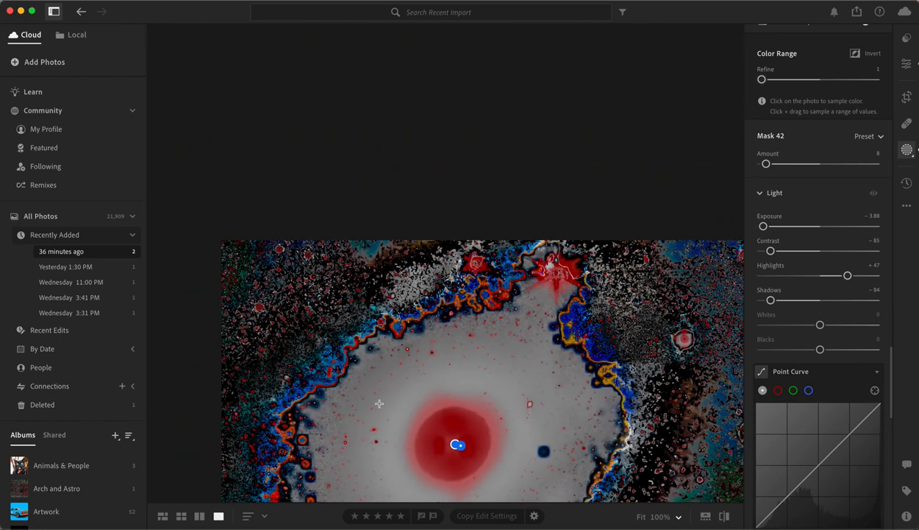
{"action": "left_click", "coordinate": [640, 519]}
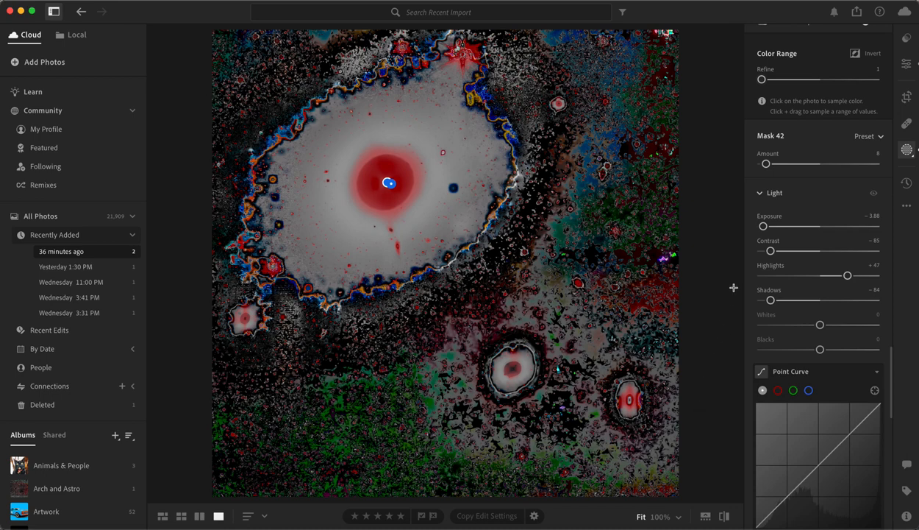
Step: Select the Luminance Range Mask 4 and set its Highlights to +50, Shadows to -100, Whites to +5 and Blacks to +13
{"action": "scroll", "coordinate": [788, 164], "scroll_direction": "up", "scroll_amount": 10}
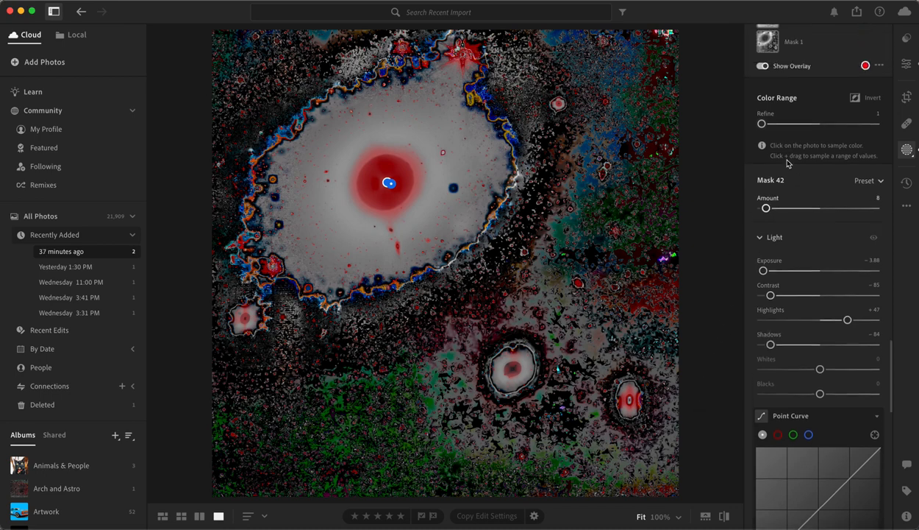
{"action": "scroll", "coordinate": [787, 163], "scroll_direction": "up", "scroll_amount": 2}
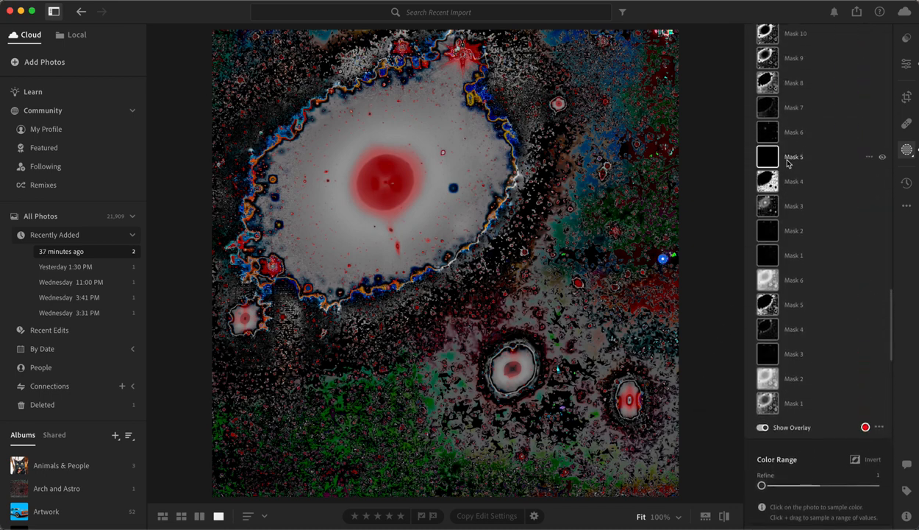
{"action": "left_click", "coordinate": [768, 184]}
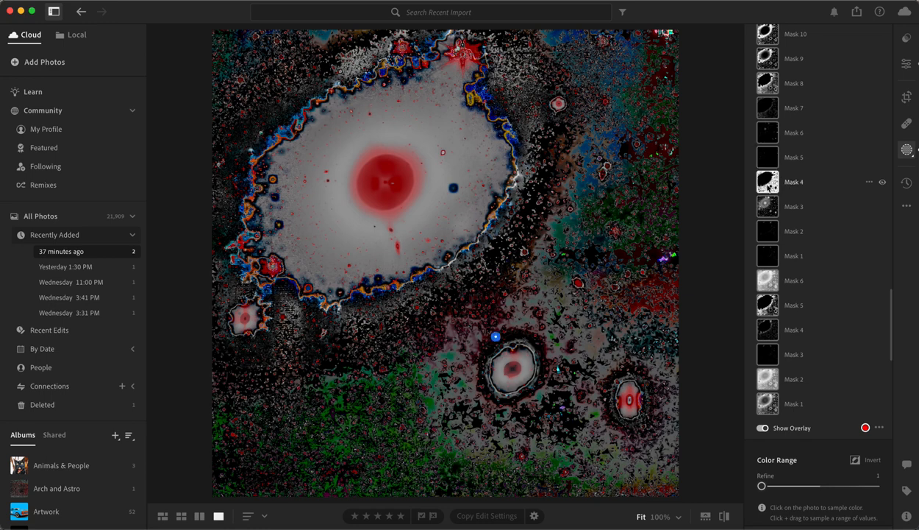
{"action": "left_click", "coordinate": [768, 188]}
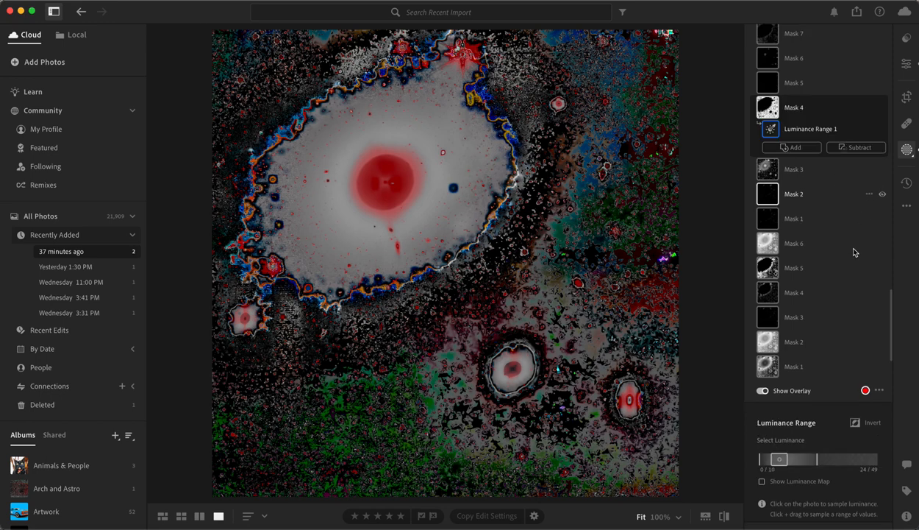
{"action": "scroll", "coordinate": [853, 252], "scroll_direction": "down", "scroll_amount": 5}
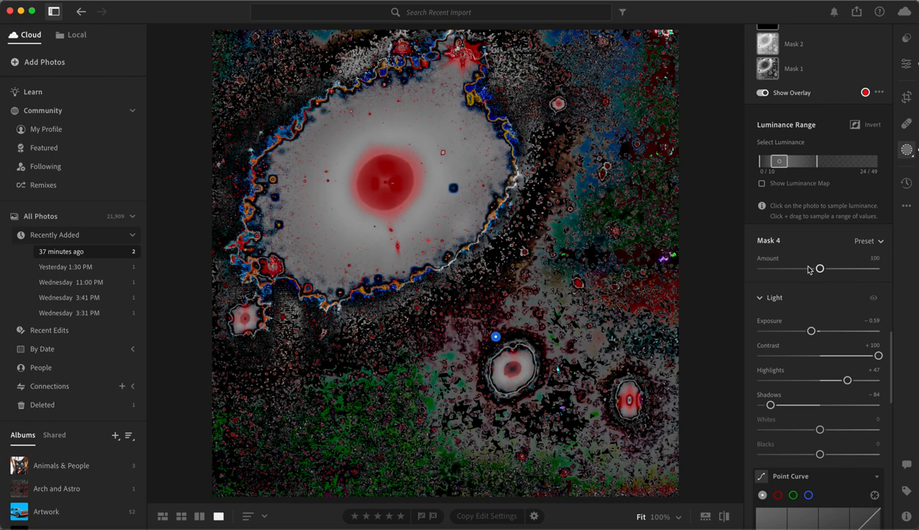
{"action": "left_click_drag", "start_coordinate": [848, 379], "coordinate": [849, 380]}
{"action": "left_click_drag", "start_coordinate": [771, 405], "coordinate": [761, 405]}
{"action": "left_click_drag", "start_coordinate": [820, 429], "coordinate": [827, 454]}
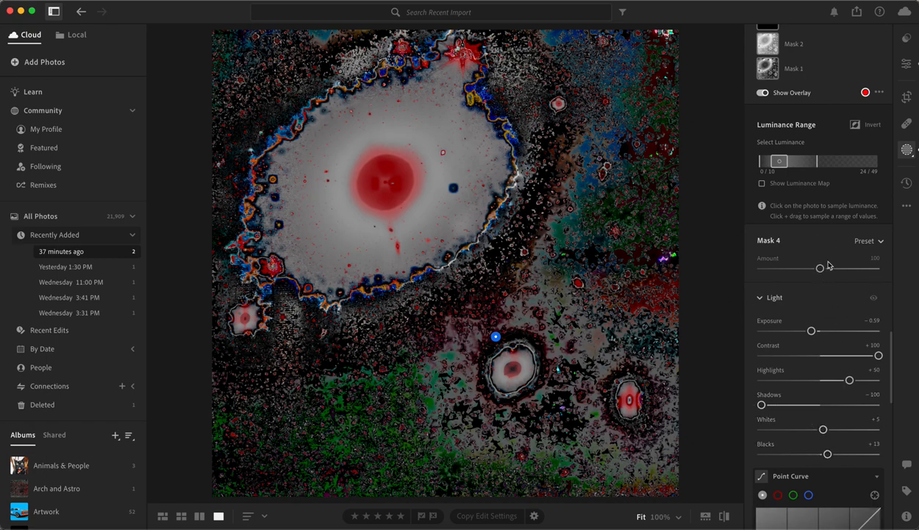
Step: Try low Amount values such as 19 and 8 on Mask 4, settle on 200 and inspect the rim
{"action": "left_click_drag", "start_coordinate": [820, 268], "coordinate": [772, 273]}
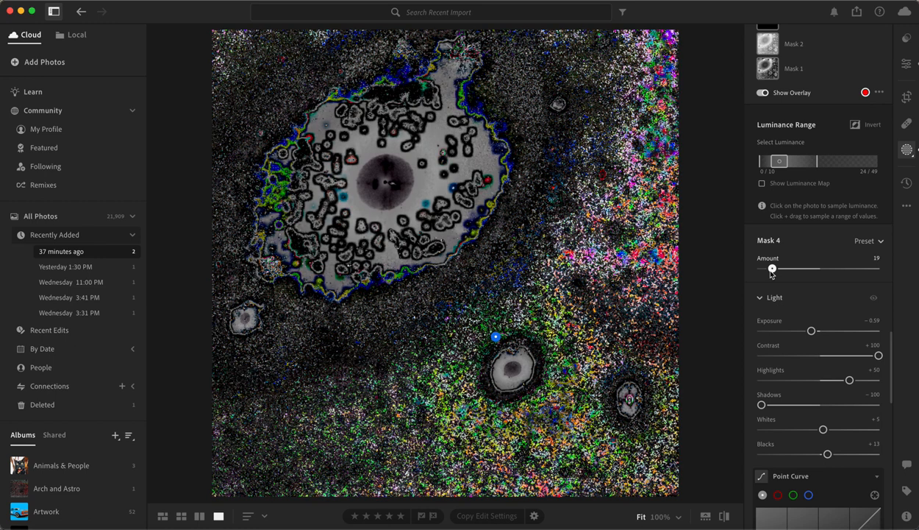
{"action": "left_click_drag", "start_coordinate": [772, 273], "coordinate": [765, 272]}
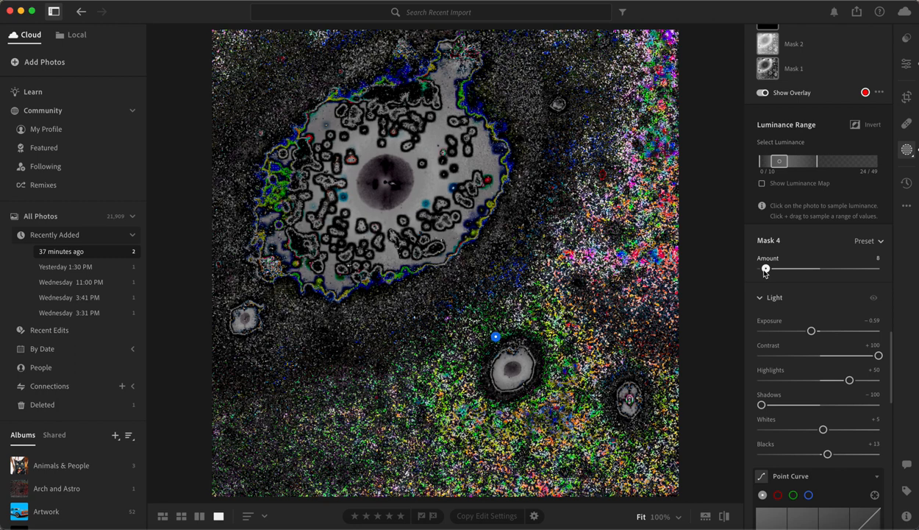
{"action": "left_click_drag", "start_coordinate": [765, 272], "coordinate": [879, 275]}
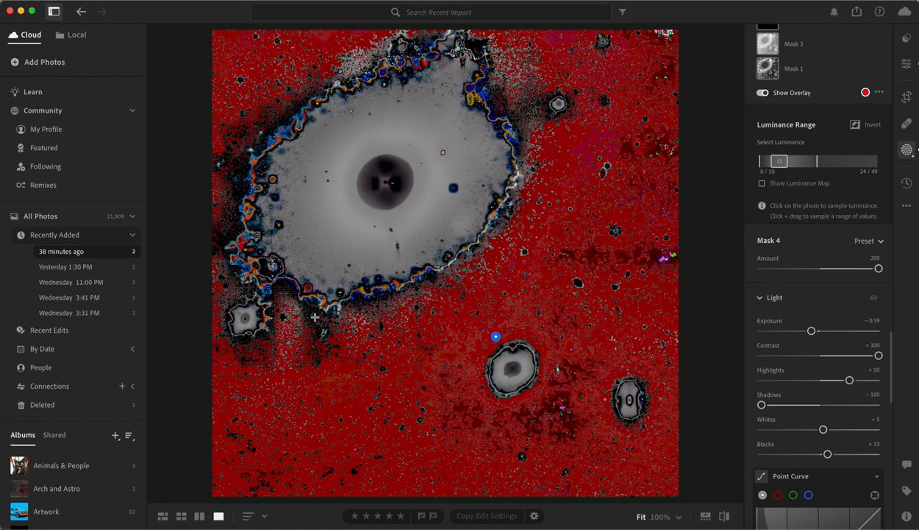
{"action": "key", "text": "z"}
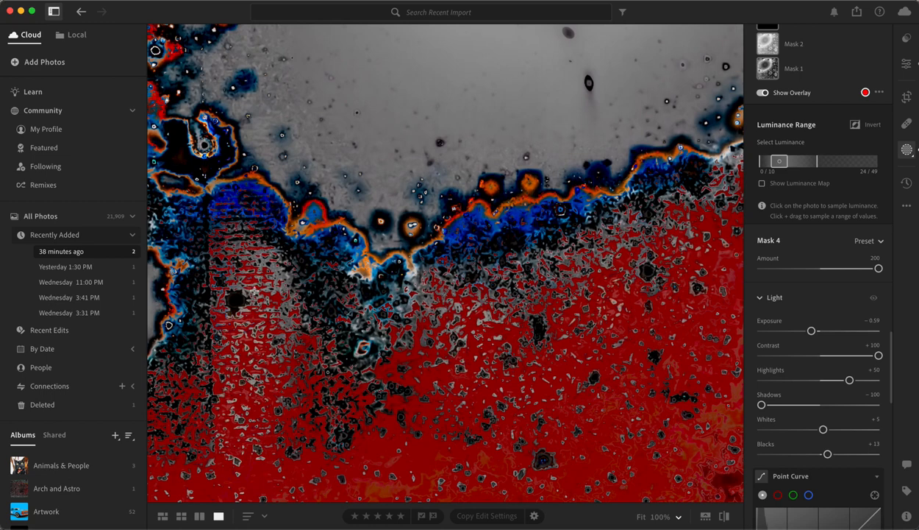
{"action": "key", "text": "z"}
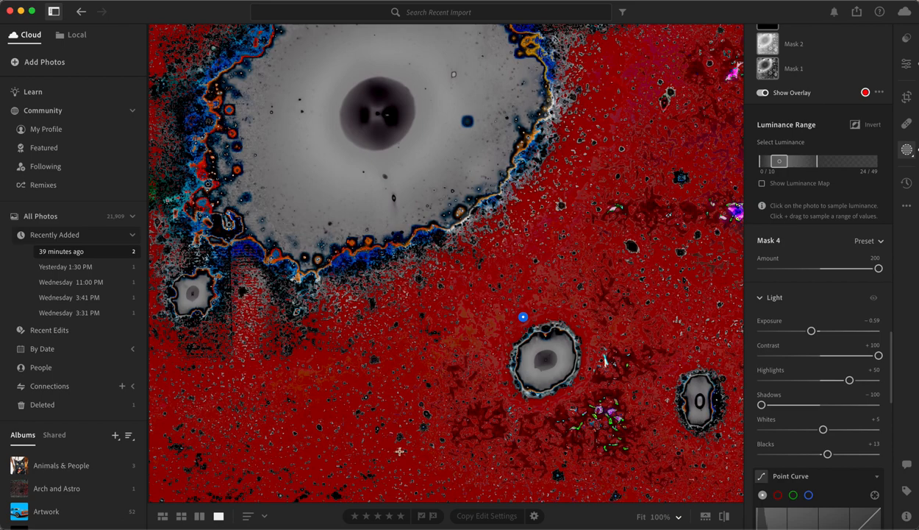
{"action": "scroll", "coordinate": [399, 451], "scroll_direction": "down", "scroll_amount": 5}
{"action": "scroll", "coordinate": [399, 451], "scroll_direction": "up", "scroll_amount": 4}
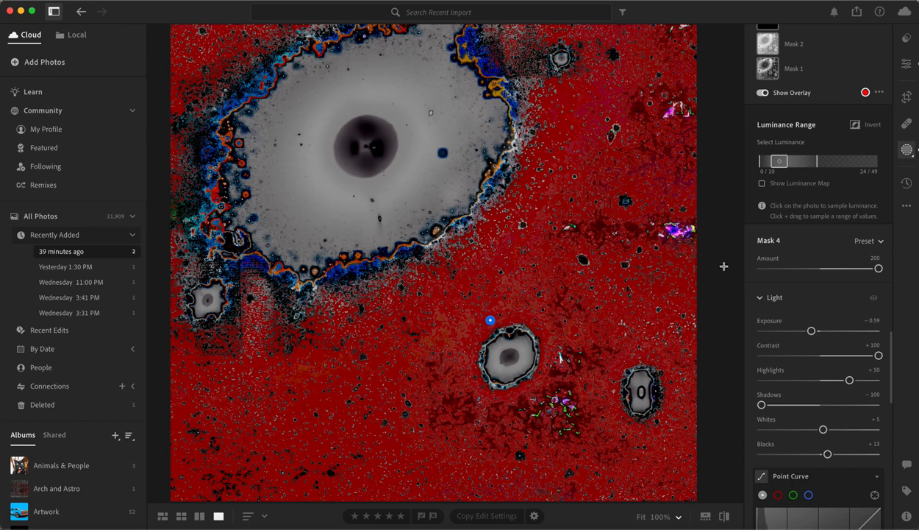
Step: Set the whole photo's Exposure to -3.70, checking the dark central disc up close
{"action": "left_click", "coordinate": [913, 66]}
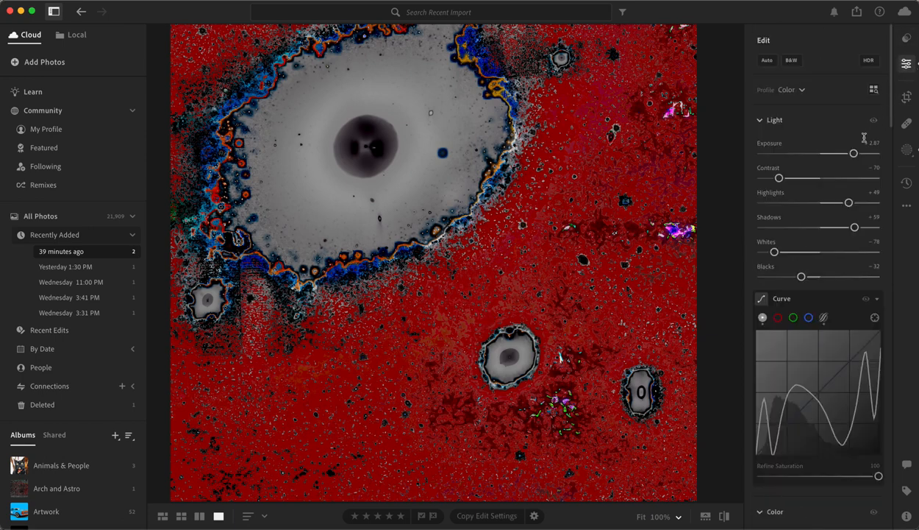
{"action": "left_click_drag", "start_coordinate": [853, 153], "coordinate": [799, 158]}
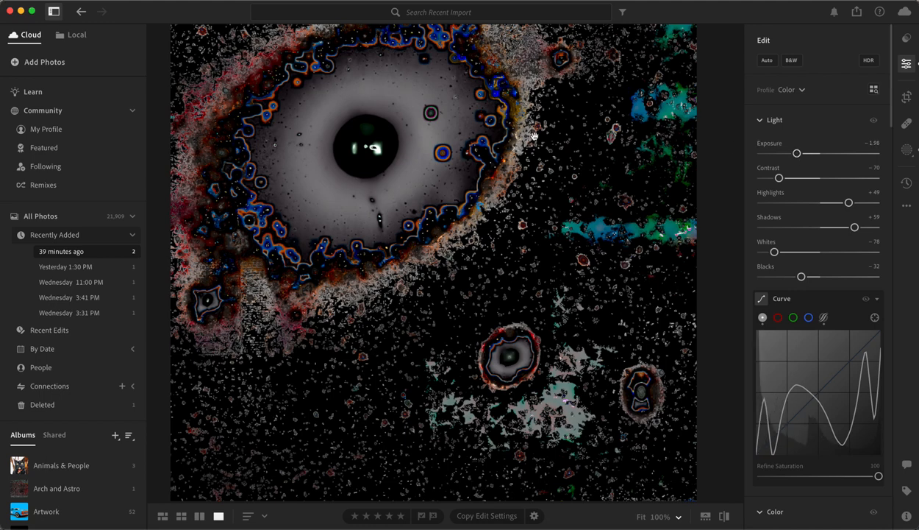
{"action": "left_click", "coordinate": [376, 149]}
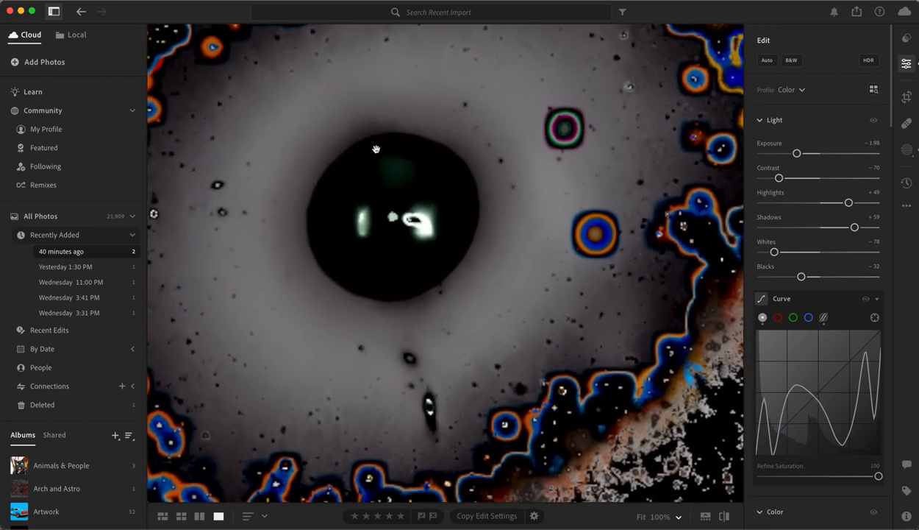
{"action": "scroll", "coordinate": [376, 149], "scroll_direction": "up", "scroll_amount": 2}
{"action": "scroll", "coordinate": [376, 149], "scroll_direction": "left", "scroll_amount": 2}
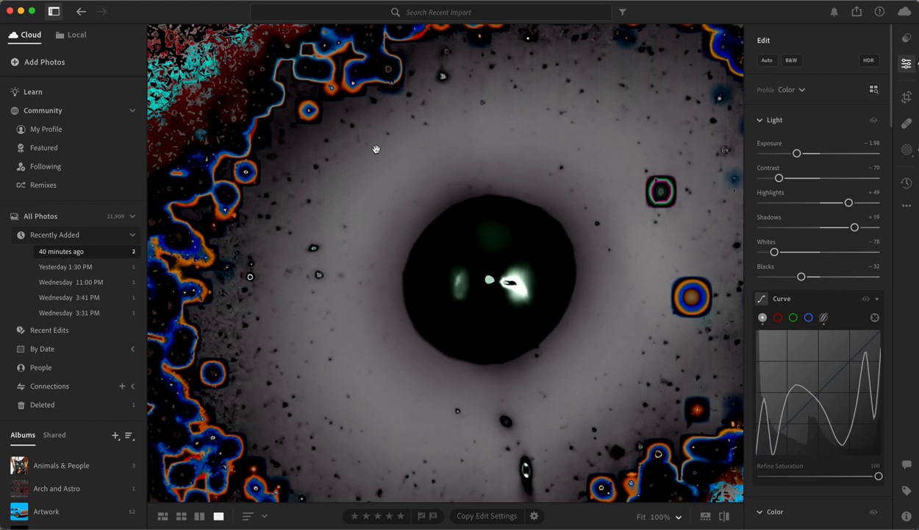
{"action": "scroll", "coordinate": [376, 150], "scroll_direction": "up", "scroll_amount": 5}
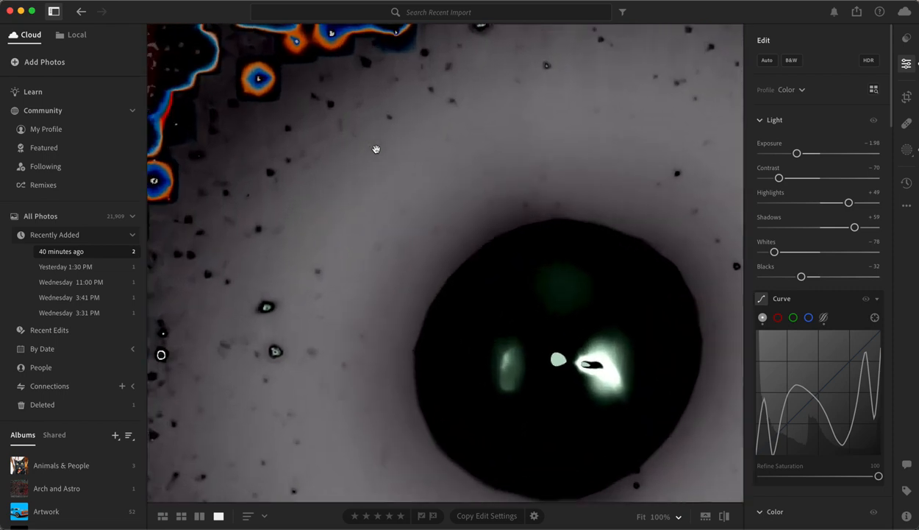
{"action": "scroll", "coordinate": [375, 149], "scroll_direction": "down", "scroll_amount": 5}
{"action": "scroll", "coordinate": [376, 149], "scroll_direction": "right", "scroll_amount": 5}
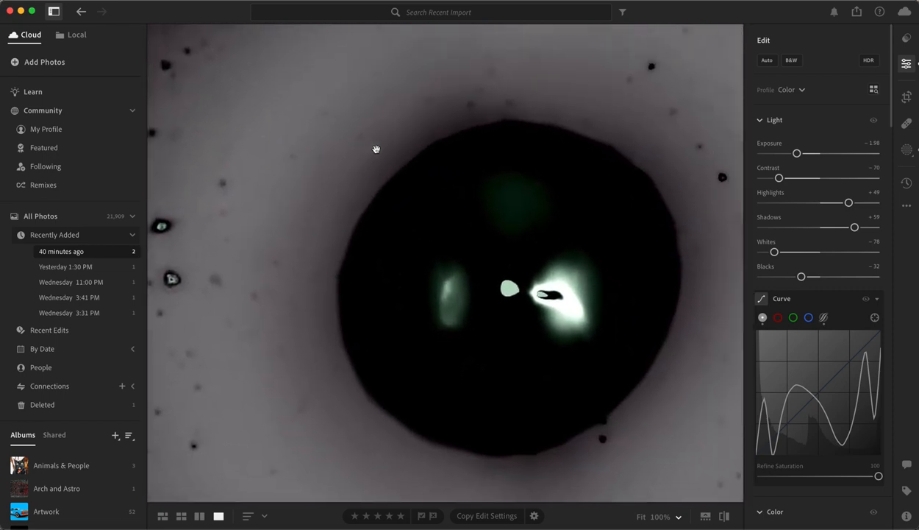
{"action": "left_click_drag", "start_coordinate": [799, 159], "coordinate": [779, 160]}
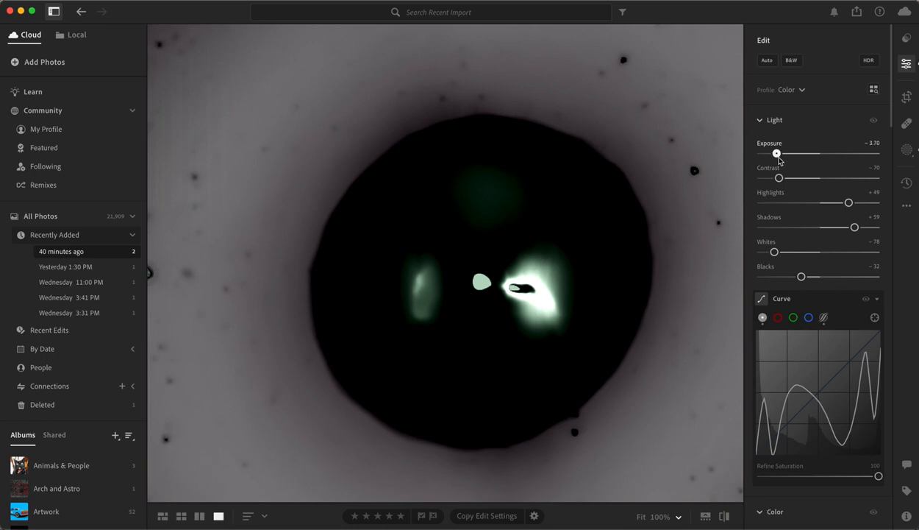
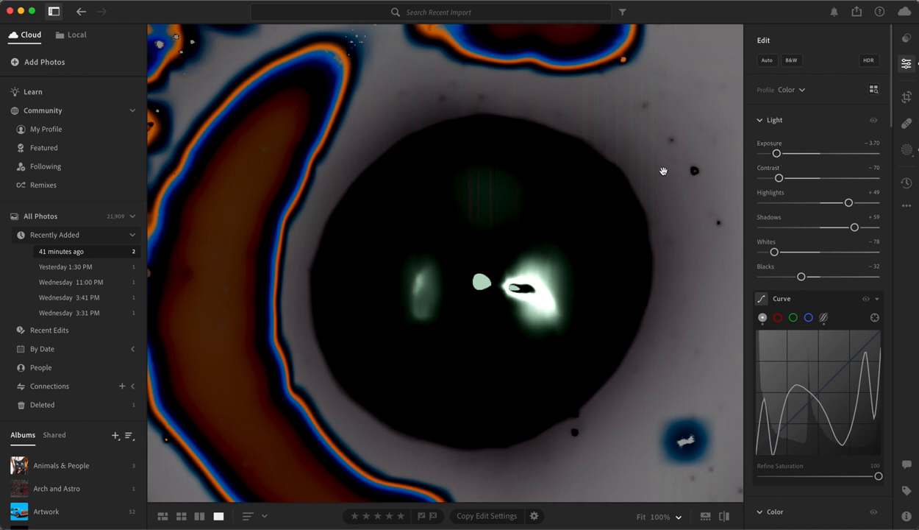
Step: Set the whole photo's Contrast to -100 and Whites to -100 with the bright spots inside the dark disc in view
{"action": "scroll", "coordinate": [664, 171], "scroll_direction": "up", "scroll_amount": 5}
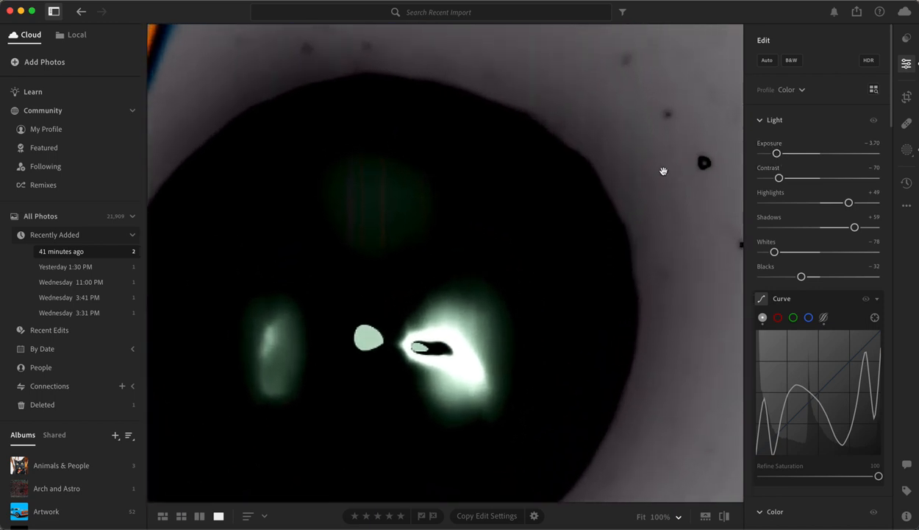
{"action": "left_click_drag", "start_coordinate": [664, 171], "coordinate": [762, 46]}
{"action": "left_click_drag", "start_coordinate": [515, 135], "coordinate": [556, 191]}
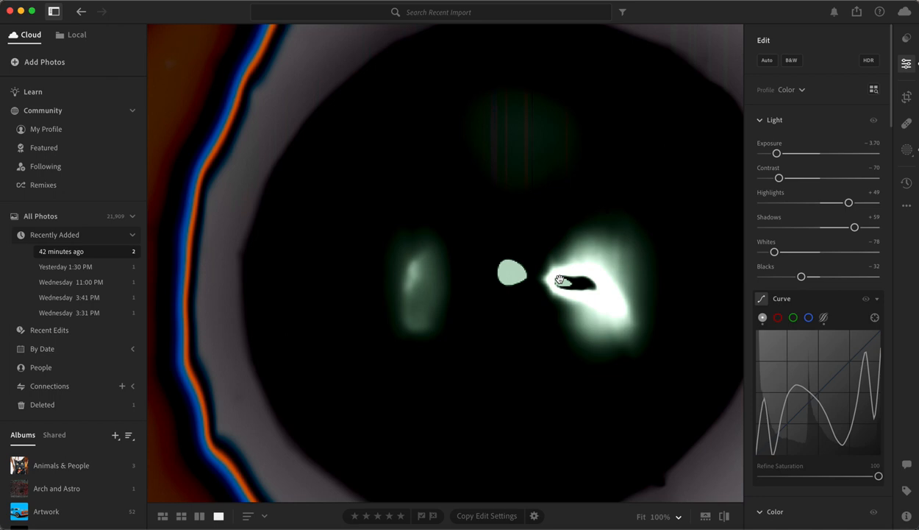
{"action": "left_click_drag", "start_coordinate": [780, 178], "coordinate": [732, 175]}
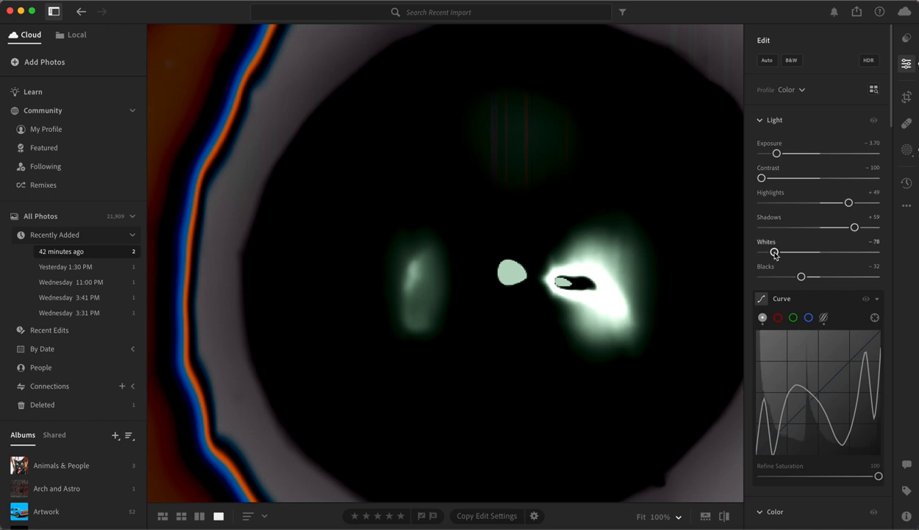
{"action": "left_click_drag", "start_coordinate": [775, 251], "coordinate": [735, 251]}
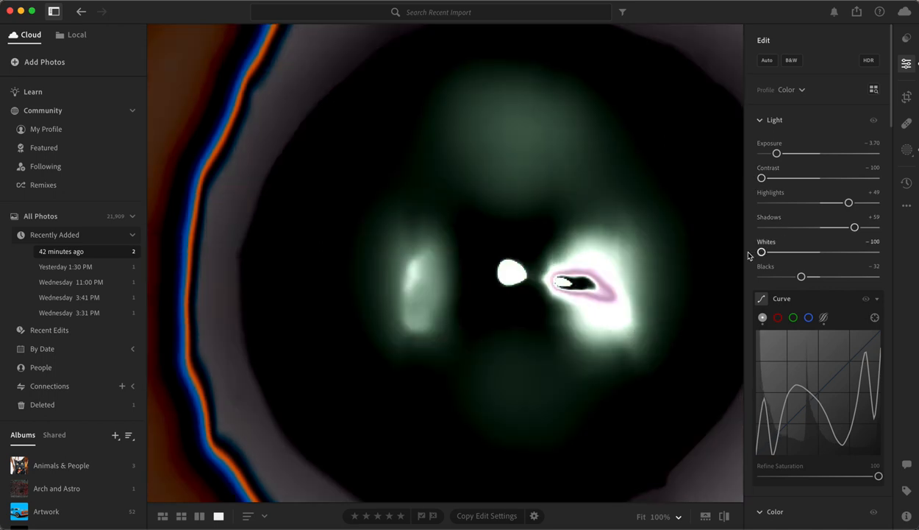
Step: Set the whole photo's Clarity to -93 and Dehaze to +100
{"action": "scroll", "coordinate": [768, 265], "scroll_direction": "down", "scroll_amount": 4}
{"action": "scroll", "coordinate": [771, 264], "scroll_direction": "down", "scroll_amount": 12}
{"action": "scroll", "coordinate": [771, 268], "scroll_direction": "down", "scroll_amount": 4}
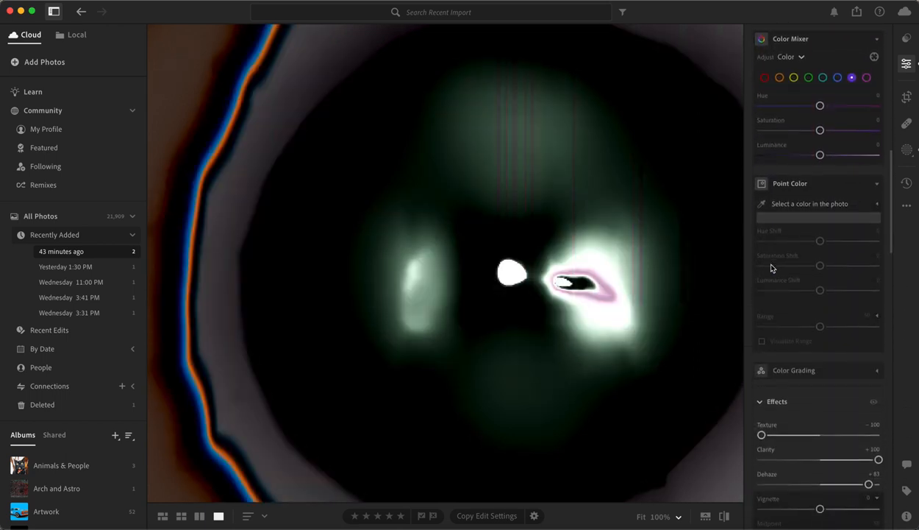
{"action": "scroll", "coordinate": [772, 267], "scroll_direction": "down", "scroll_amount": 3}
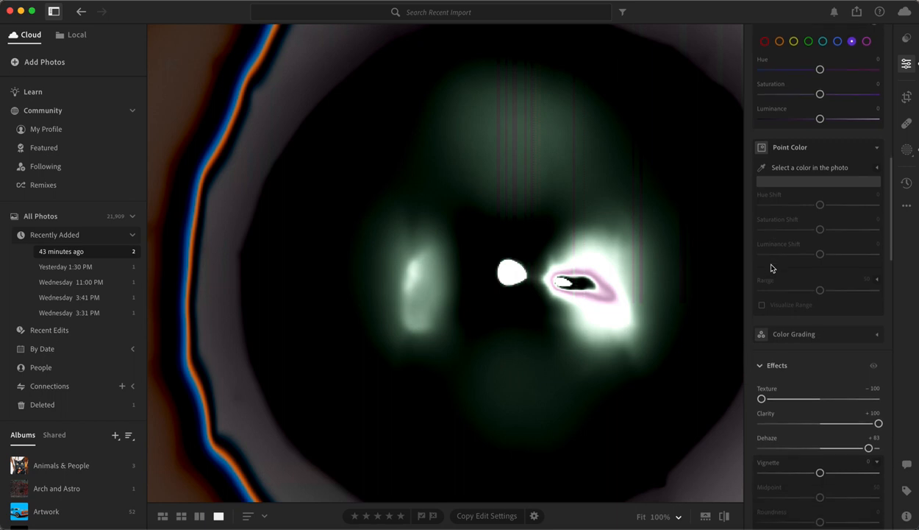
{"action": "scroll", "coordinate": [772, 268], "scroll_direction": "down", "scroll_amount": 1}
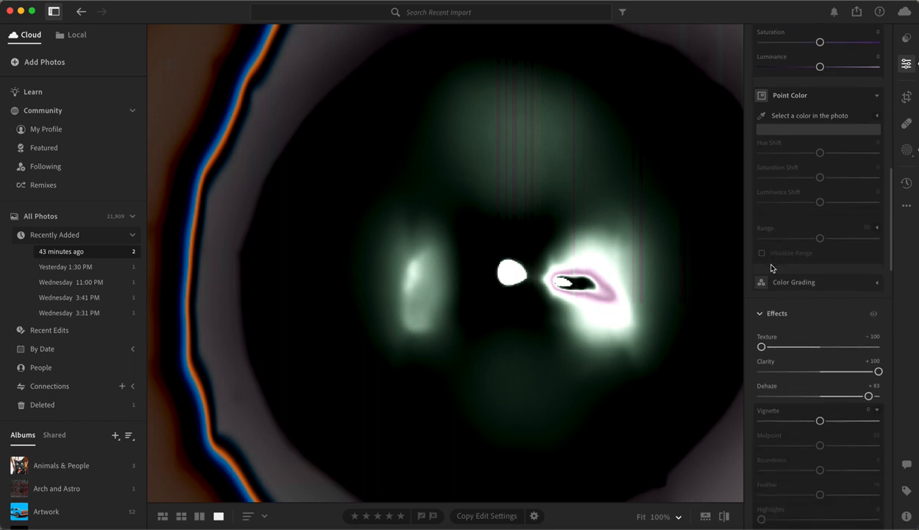
{"action": "scroll", "coordinate": [771, 268], "scroll_direction": "down", "scroll_amount": 3}
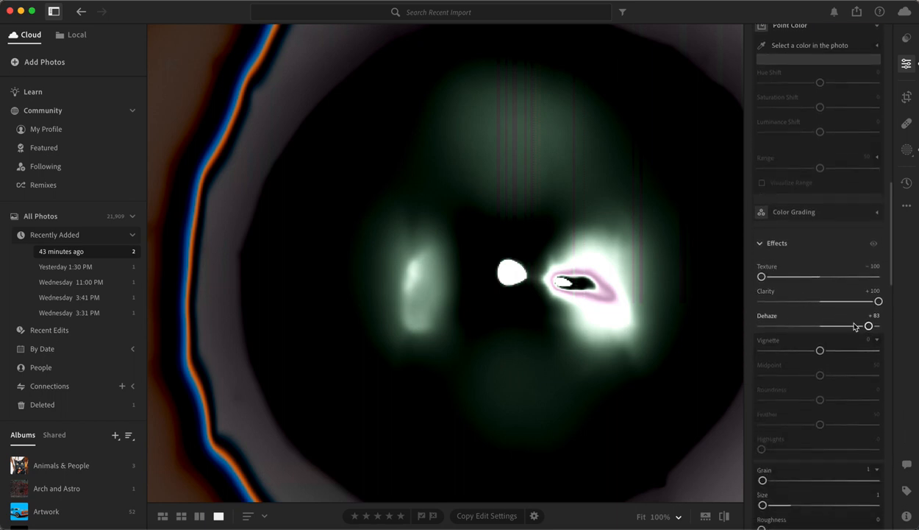
{"action": "left_click_drag", "start_coordinate": [853, 325], "coordinate": [789, 326]}
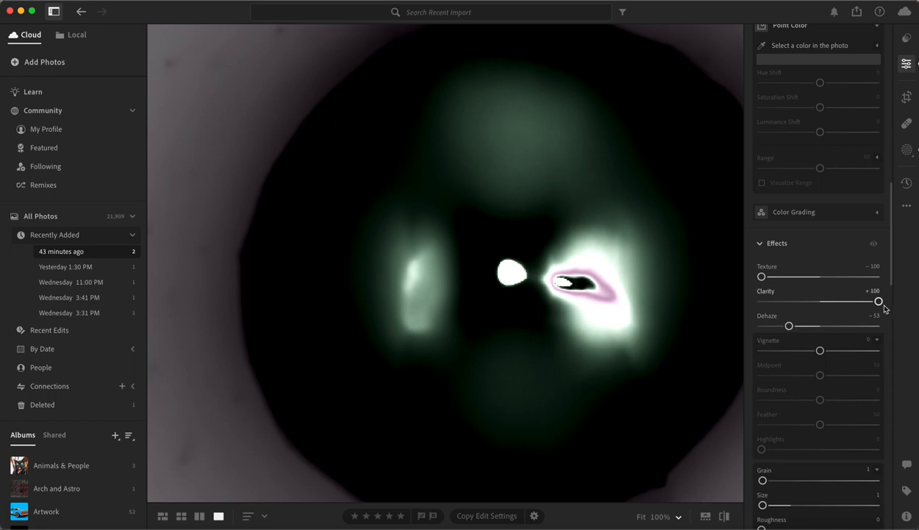
{"action": "left_click_drag", "start_coordinate": [878, 301], "coordinate": [893, 328]}
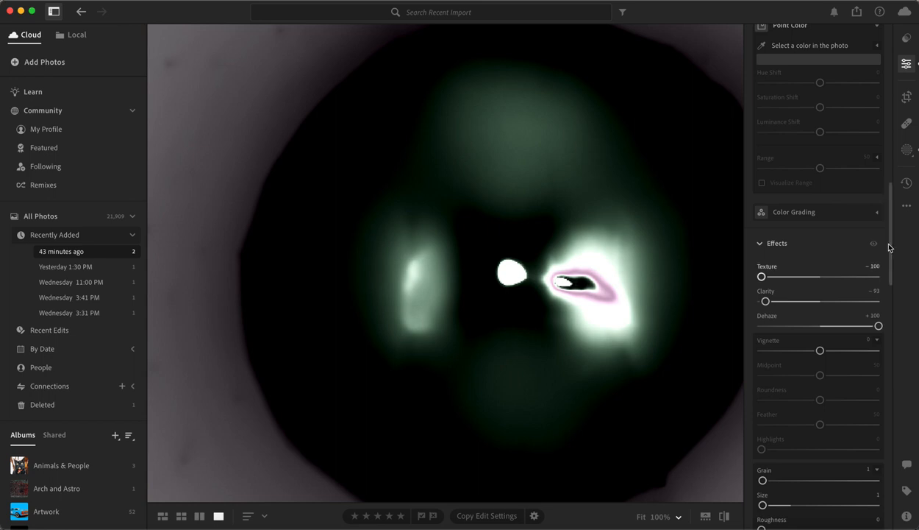
Step: Raise the middle peak of the whole photo's tone curve almost to full brightness
{"action": "scroll", "coordinate": [848, 234], "scroll_direction": "up", "scroll_amount": 10}
{"action": "scroll", "coordinate": [848, 234], "scroll_direction": "up", "scroll_amount": 5}
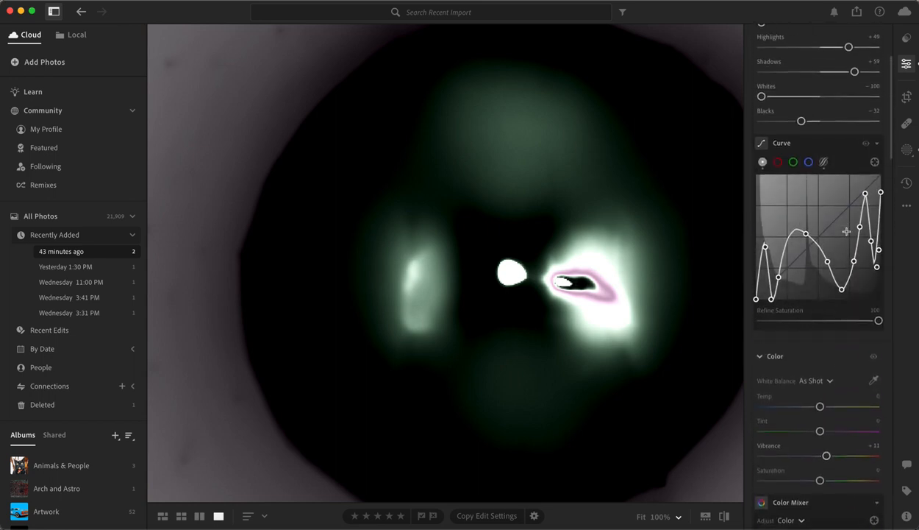
{"action": "left_click_drag", "start_coordinate": [805, 244], "coordinate": [812, 196]}
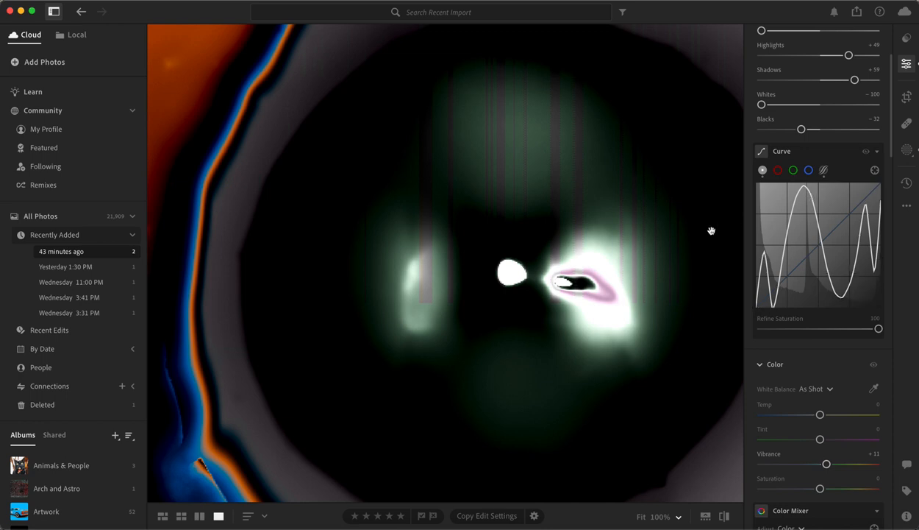
Step: Examine the bright spots and faint green glows inside the dark central disc up close
{"action": "left_click_drag", "start_coordinate": [653, 267], "coordinate": [695, 162]}
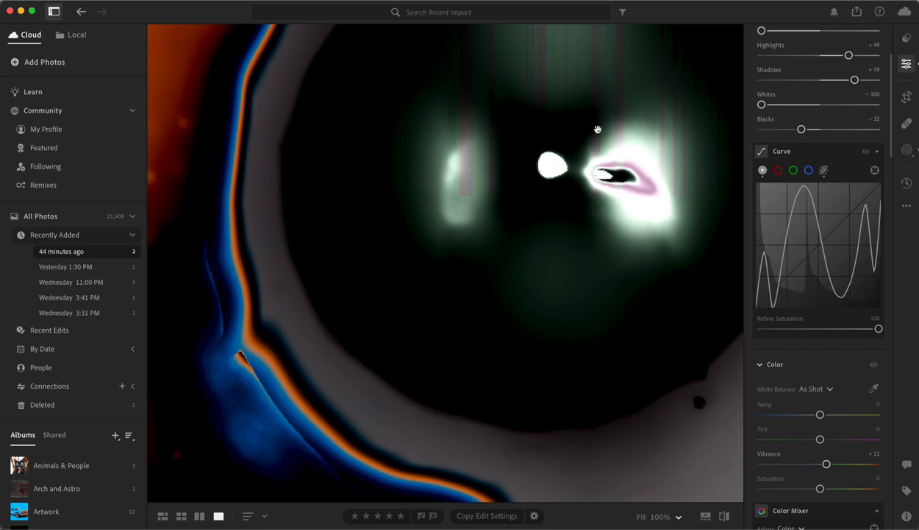
{"action": "scroll", "coordinate": [614, 168], "scroll_direction": "up", "scroll_amount": 3}
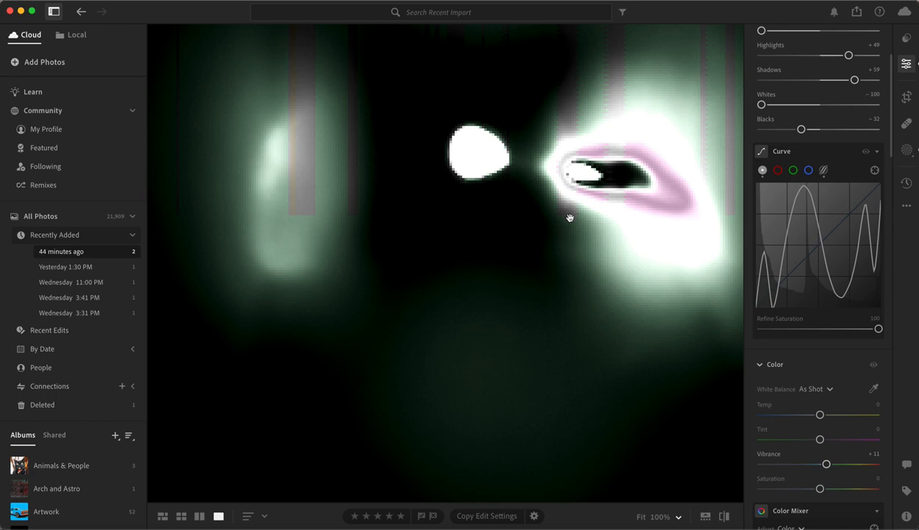
{"action": "left_click_drag", "start_coordinate": [550, 153], "coordinate": [538, 257]}
{"action": "left_click_drag", "start_coordinate": [551, 162], "coordinate": [609, 164]}
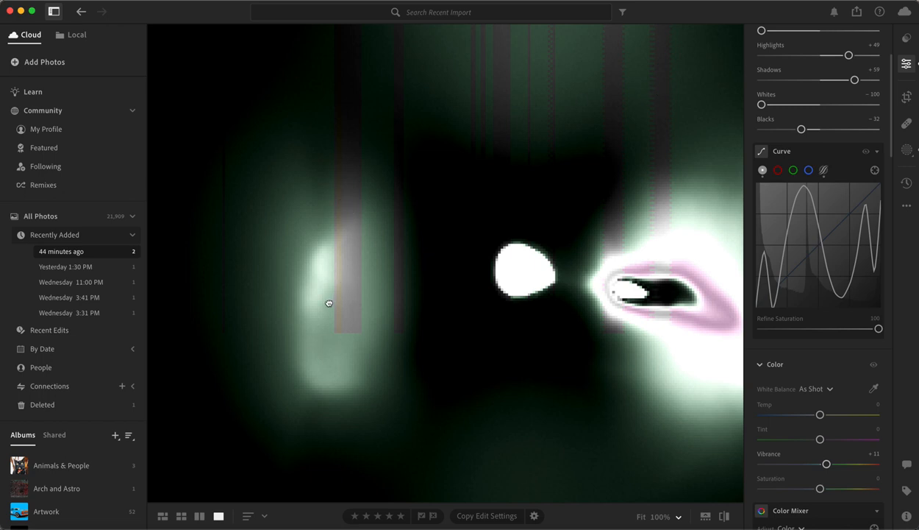
{"action": "left_click_drag", "start_coordinate": [328, 304], "coordinate": [328, 187]}
{"action": "left_click_drag", "start_coordinate": [523, 252], "coordinate": [376, 213]}
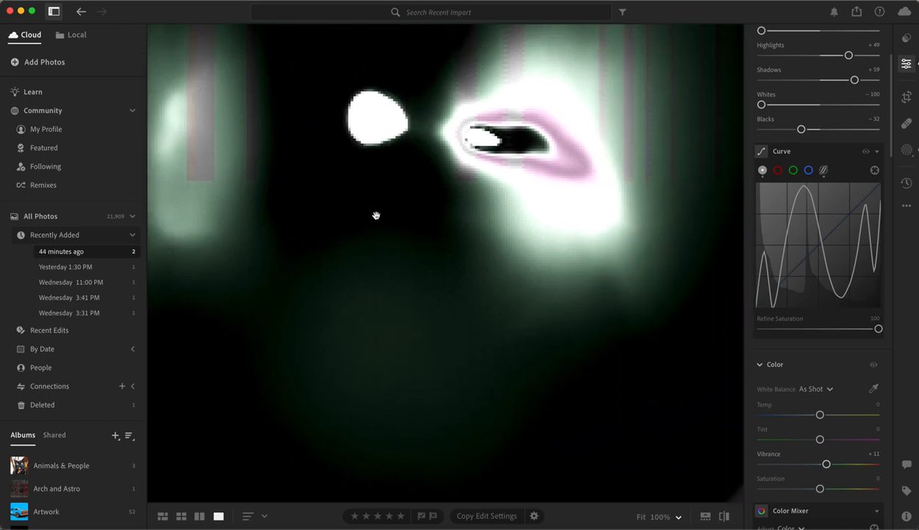
{"action": "left_click_drag", "start_coordinate": [570, 196], "coordinate": [431, 252]}
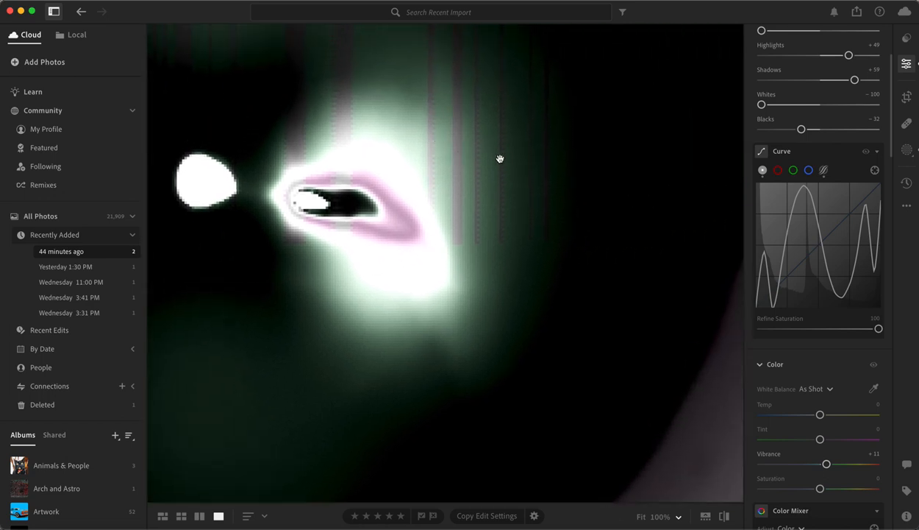
{"action": "left_click_drag", "start_coordinate": [456, 181], "coordinate": [579, 103]}
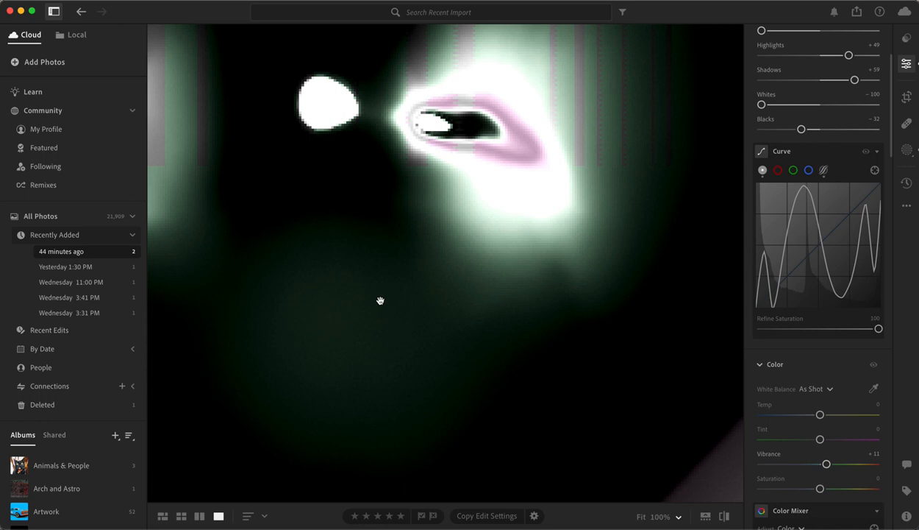
{"action": "scroll", "coordinate": [381, 301], "scroll_direction": "down", "scroll_amount": 2}
{"action": "scroll", "coordinate": [381, 301], "scroll_direction": "down", "scroll_amount": 1}
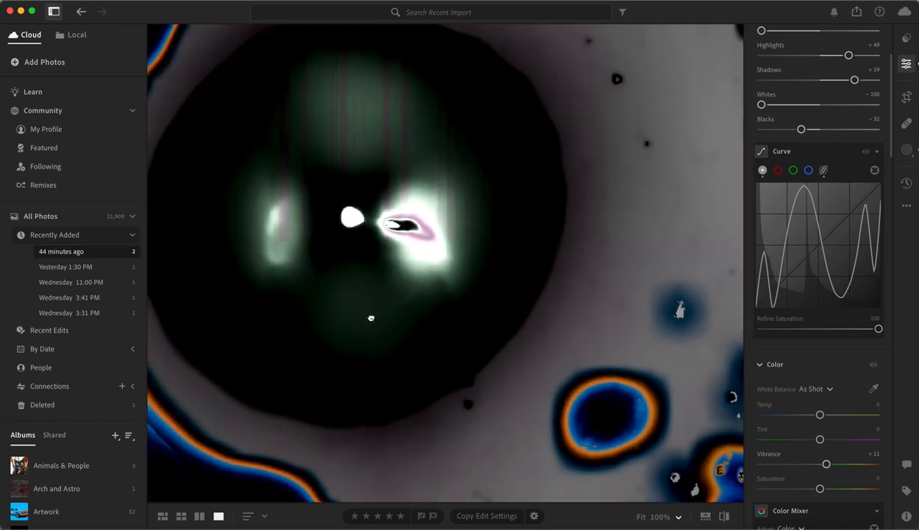
Step: Create a new Color Range mask sampled from the dark center of the orange-rimmed blue oval outside the disc
{"action": "left_click_drag", "start_coordinate": [370, 315], "coordinate": [341, 203]}
{"action": "left_click_drag", "start_coordinate": [483, 365], "coordinate": [354, 288]}
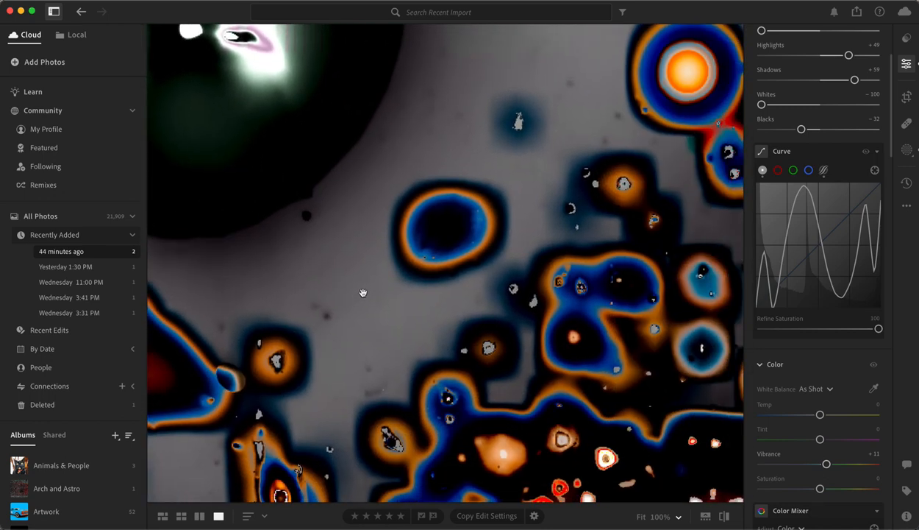
{"action": "scroll", "coordinate": [401, 215], "scroll_direction": "up", "scroll_amount": 3}
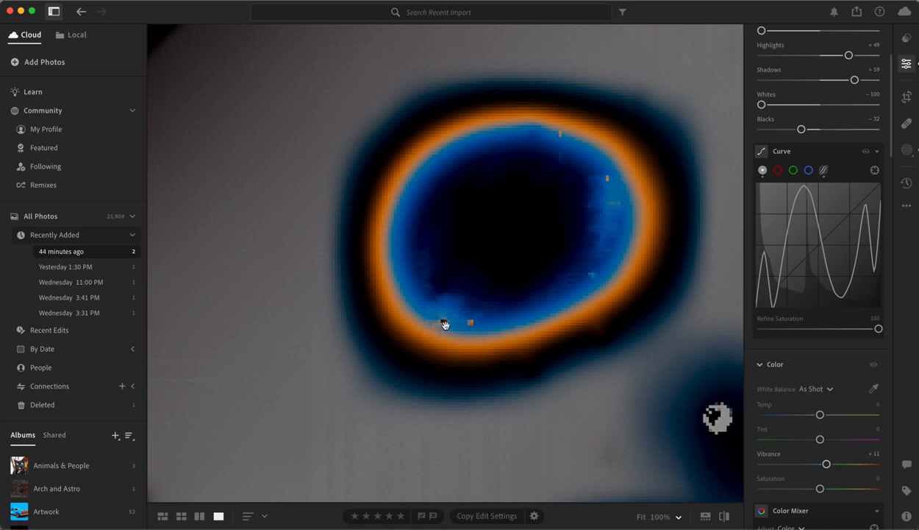
{"action": "scroll", "coordinate": [445, 324], "scroll_direction": "up", "scroll_amount": 3}
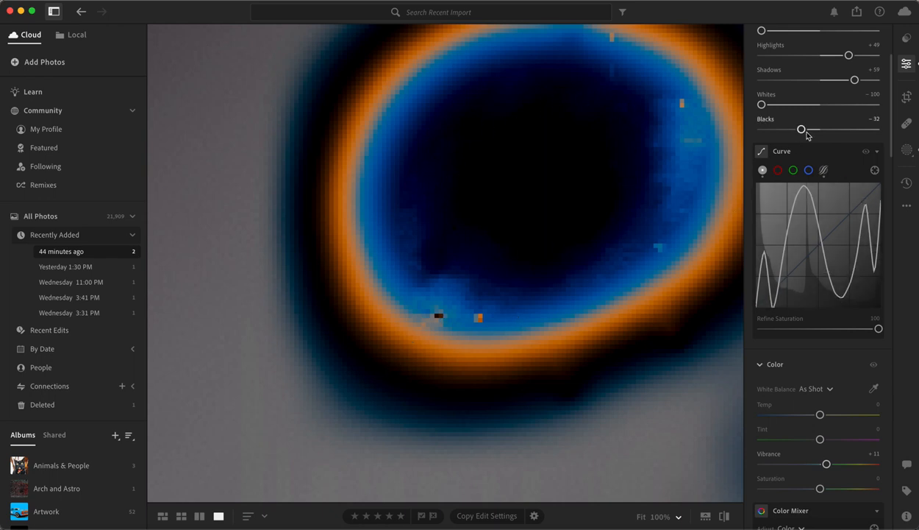
{"action": "left_click", "coordinate": [908, 150]}
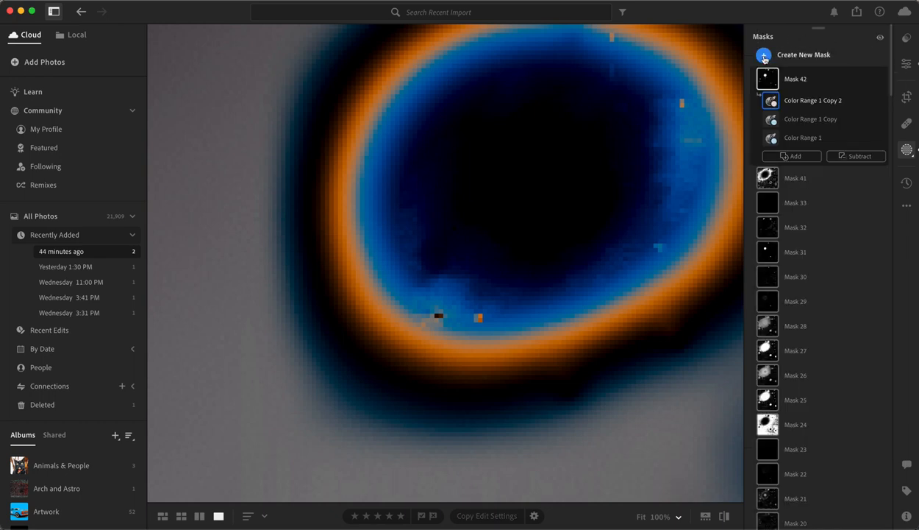
{"action": "left_click", "coordinate": [764, 56]}
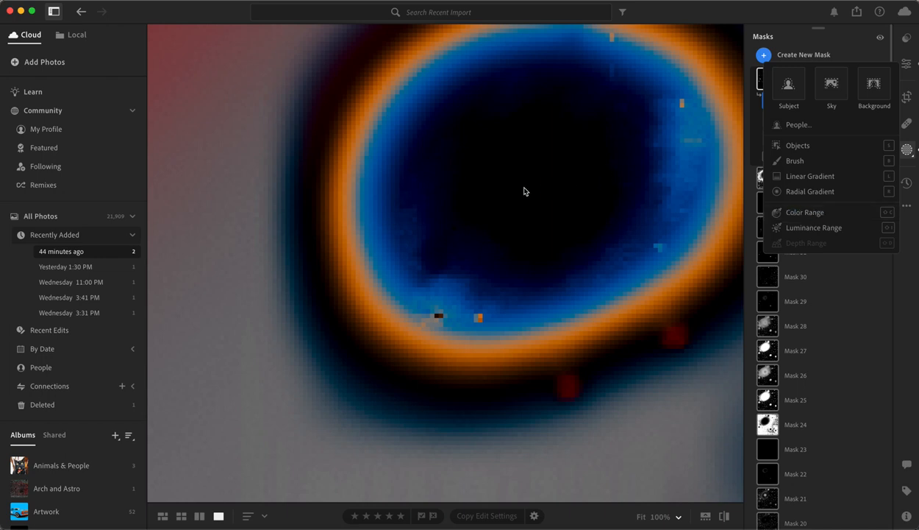
{"action": "key", "text": "shift+c"}
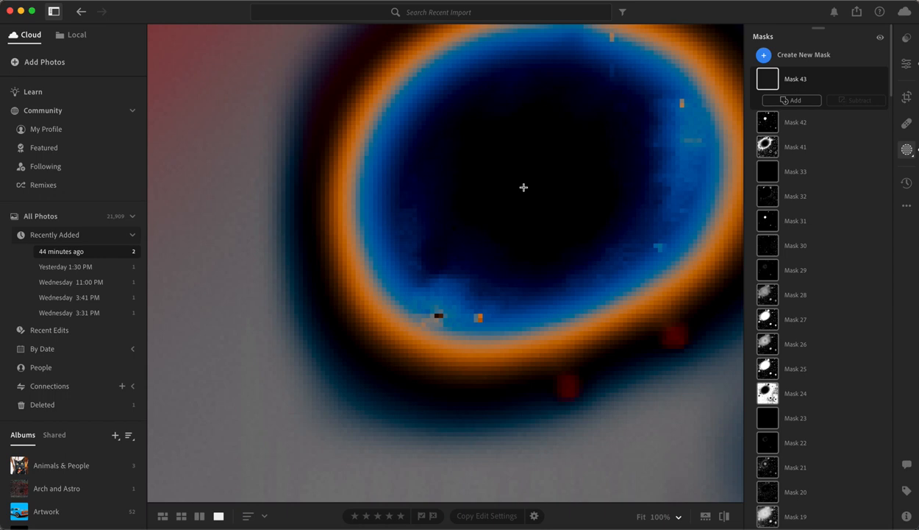
{"action": "left_click", "coordinate": [524, 187]}
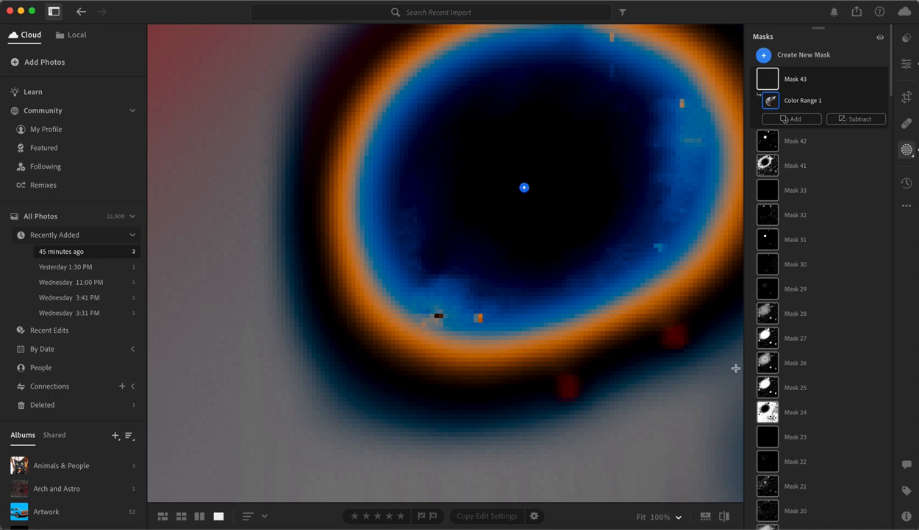
Step: Set the new Color Range mask's Refine to 3 and Mask 43's Amount to 6
{"action": "scroll", "coordinate": [748, 392], "scroll_direction": "down", "scroll_amount": 15}
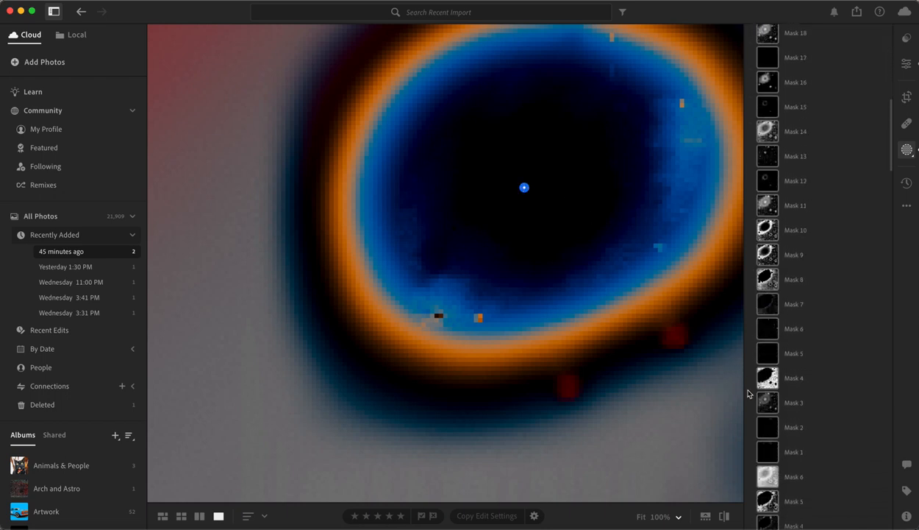
{"action": "scroll", "coordinate": [748, 392], "scroll_direction": "down", "scroll_amount": 15}
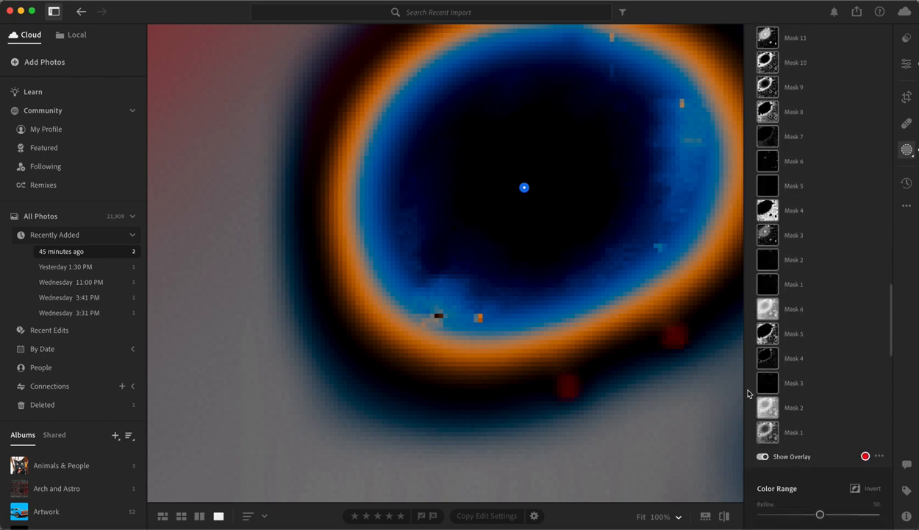
{"action": "scroll", "coordinate": [748, 392], "scroll_direction": "down", "scroll_amount": 1}
{"action": "scroll", "coordinate": [748, 392], "scroll_direction": "up", "scroll_amount": 4}
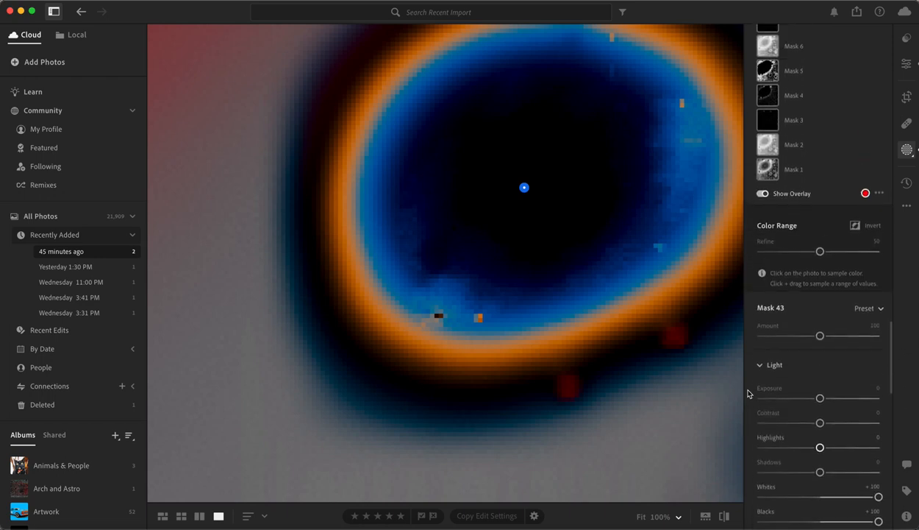
{"action": "left_click_drag", "start_coordinate": [816, 255], "coordinate": [797, 255]}
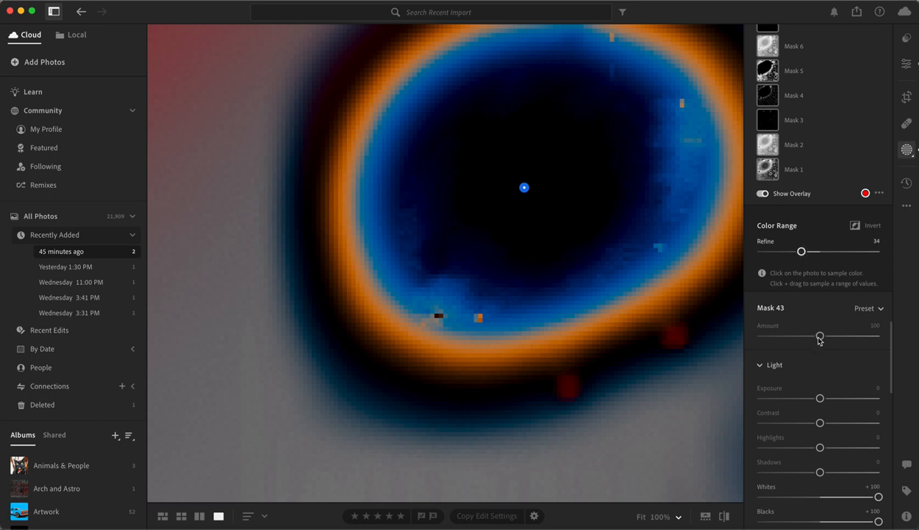
{"action": "left_click_drag", "start_coordinate": [818, 337], "coordinate": [765, 338]}
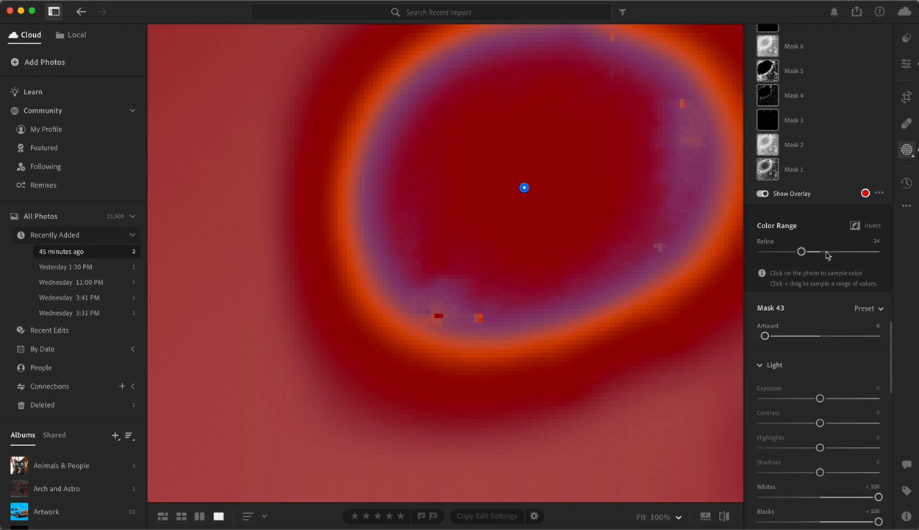
{"action": "left_click_drag", "start_coordinate": [801, 253], "coordinate": [765, 255]}
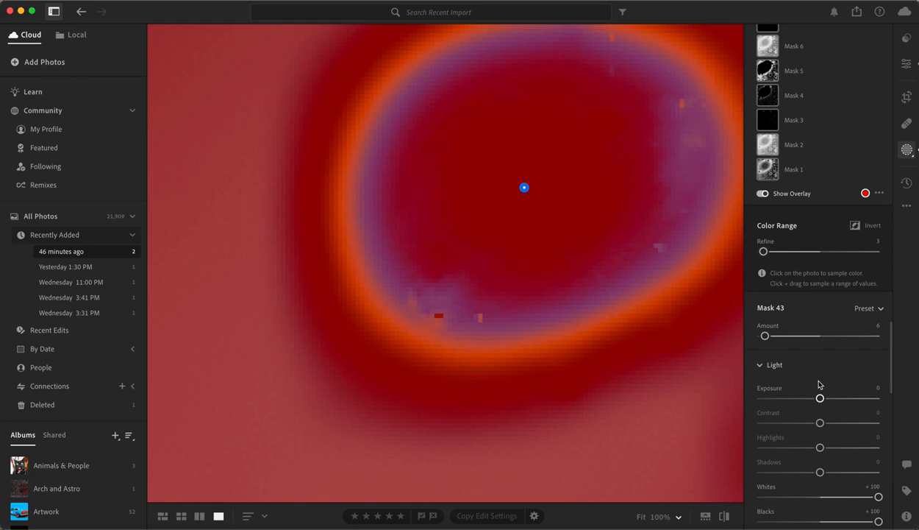
Step: Set Mask 43's Texture to -100, Clarity to +21 and Dehaze to +13
{"action": "scroll", "coordinate": [819, 384], "scroll_direction": "down", "scroll_amount": 10}
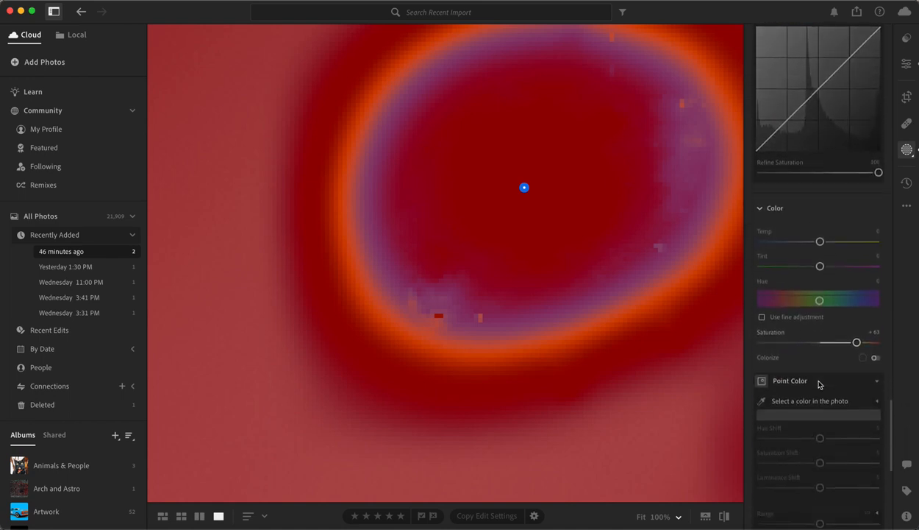
{"action": "left_click_drag", "start_coordinate": [821, 338], "coordinate": [757, 347]}
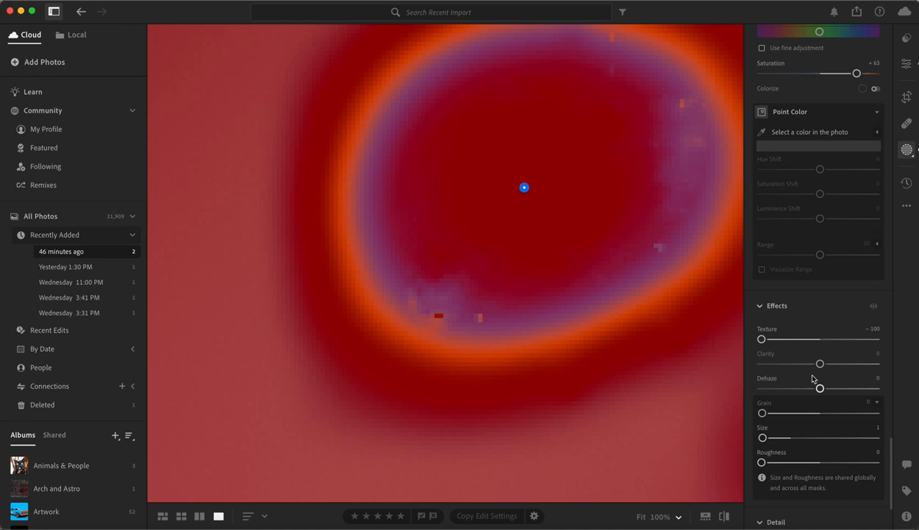
{"action": "left_click_drag", "start_coordinate": [820, 364], "coordinate": [835, 367]}
{"action": "left_click_drag", "start_coordinate": [821, 388], "coordinate": [829, 393]}
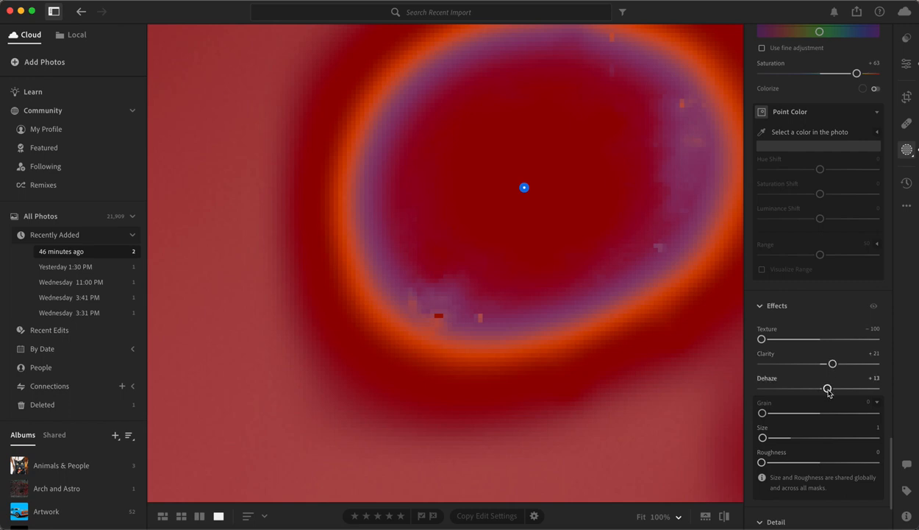
Step: Set Mask 43's Color Range Refine to 1 and reset its Whites and Blacks to 0
{"action": "scroll", "coordinate": [837, 302], "scroll_direction": "up", "scroll_amount": 15}
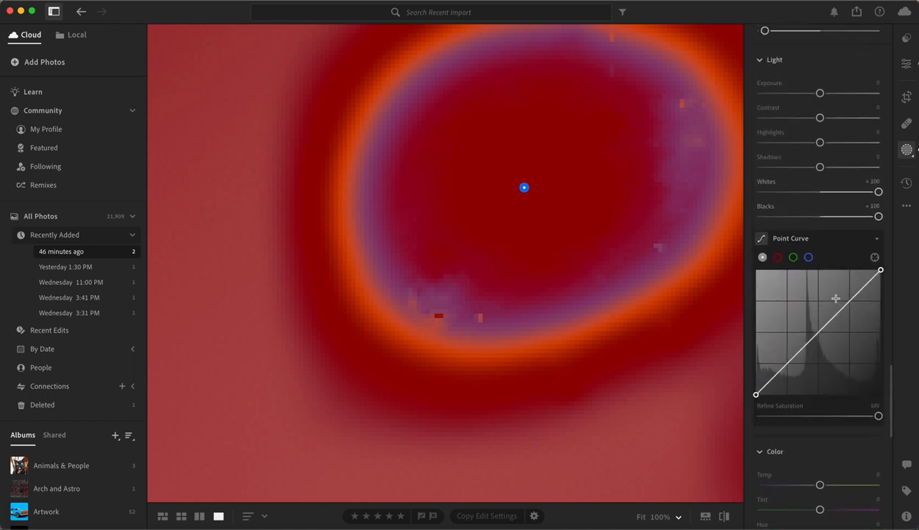
{"action": "scroll", "coordinate": [837, 301], "scroll_direction": "up", "scroll_amount": 4}
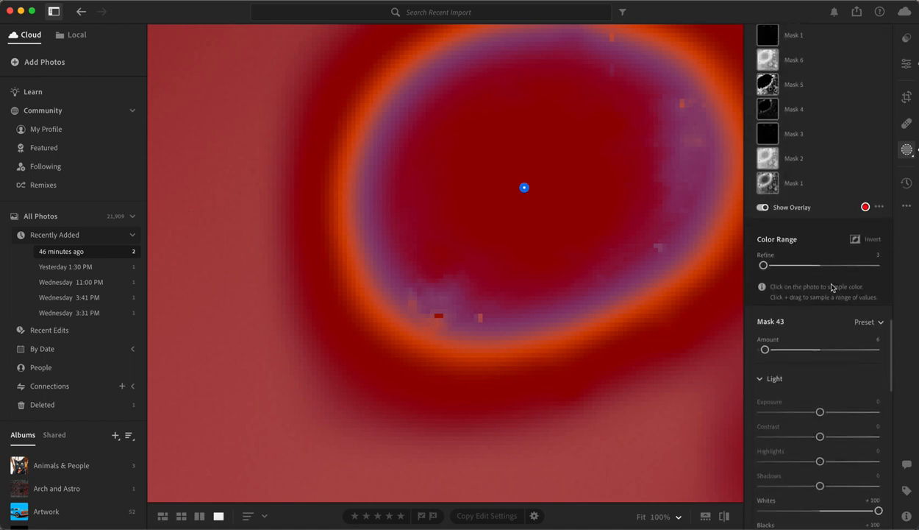
{"action": "left_click_drag", "start_coordinate": [766, 267], "coordinate": [762, 266]}
{"action": "scroll", "coordinate": [821, 382], "scroll_direction": "down", "scroll_amount": 5}
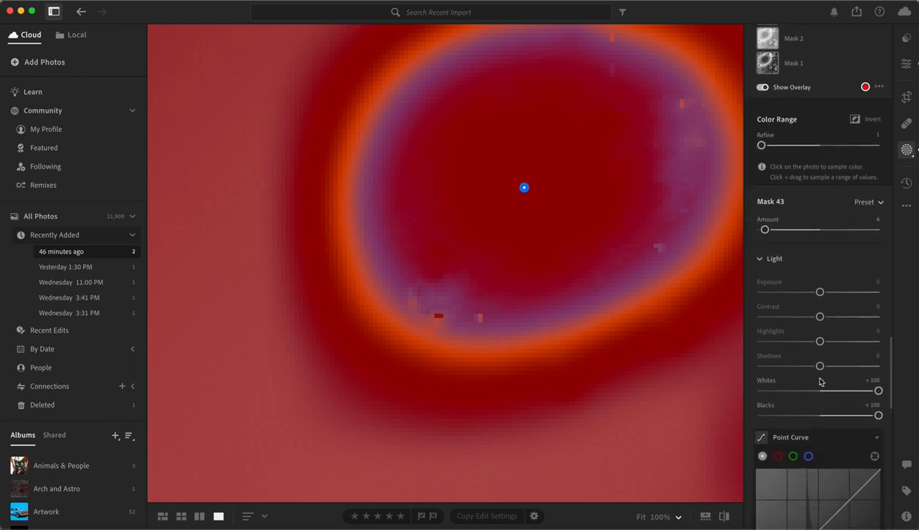
{"action": "double_click", "coordinate": [821, 382]}
{"action": "double_click", "coordinate": [878, 365]}
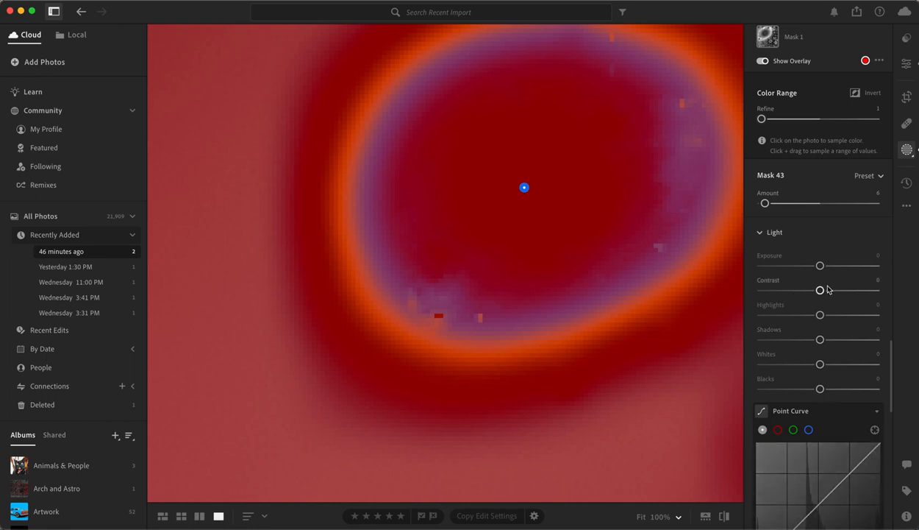
Step: Set Mask 43's Exposure to -1.88 and its Amount to 136
{"action": "left_click_drag", "start_coordinate": [822, 272], "coordinate": [795, 271]}
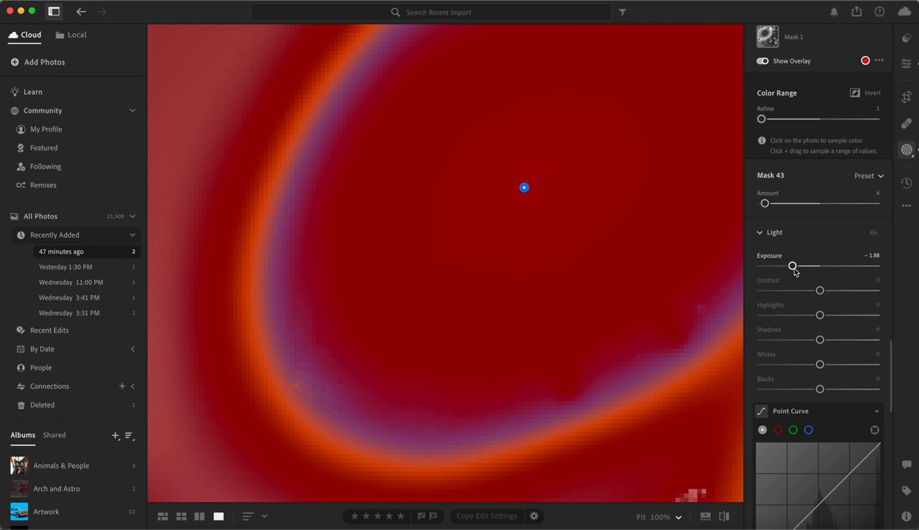
{"action": "left_click_drag", "start_coordinate": [765, 205], "coordinate": [763, 208]}
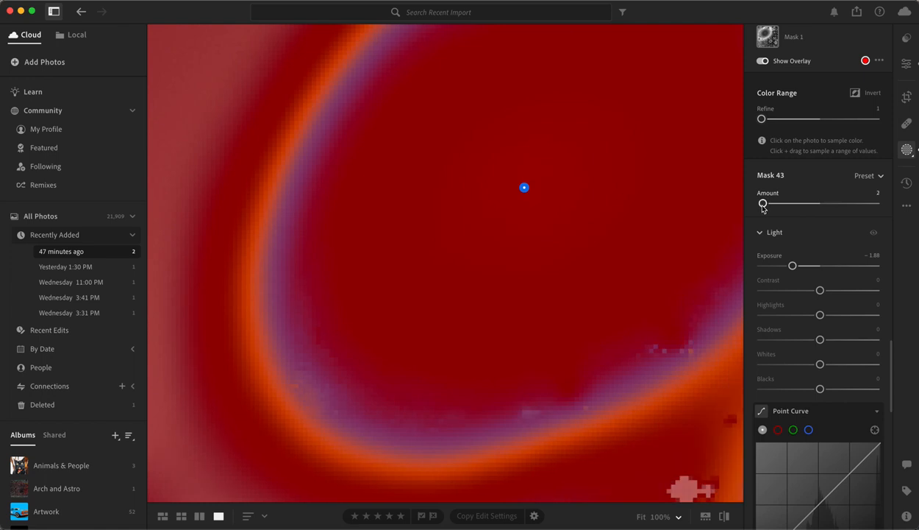
{"action": "left_click_drag", "start_coordinate": [762, 209], "coordinate": [836, 206]}
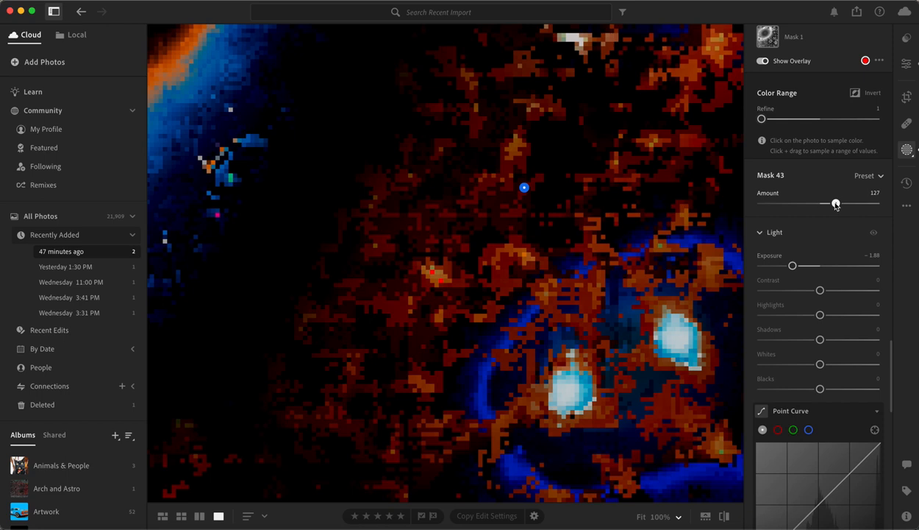
{"action": "left_click_drag", "start_coordinate": [836, 206], "coordinate": [842, 204]}
Step: Capture a screenshot of the whole photo and inspect the galaxy core up close
{"action": "left_click", "coordinate": [641, 516]}
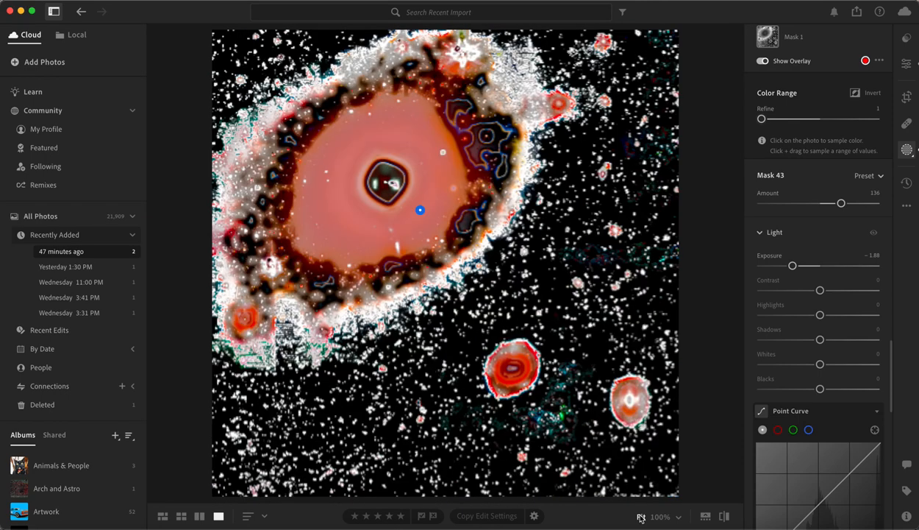
{"action": "key", "text": "super+shift+3"}
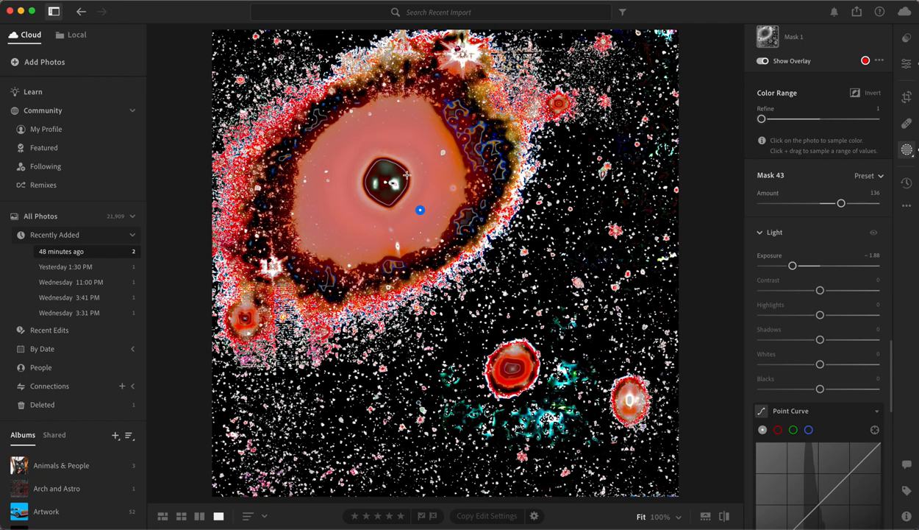
{"action": "key", "text": "space"}
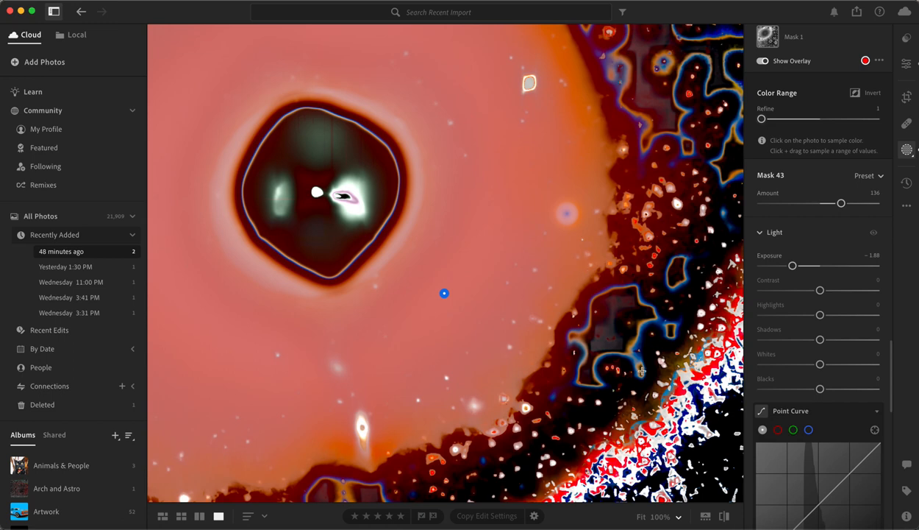
{"action": "left_click", "coordinate": [641, 516]}
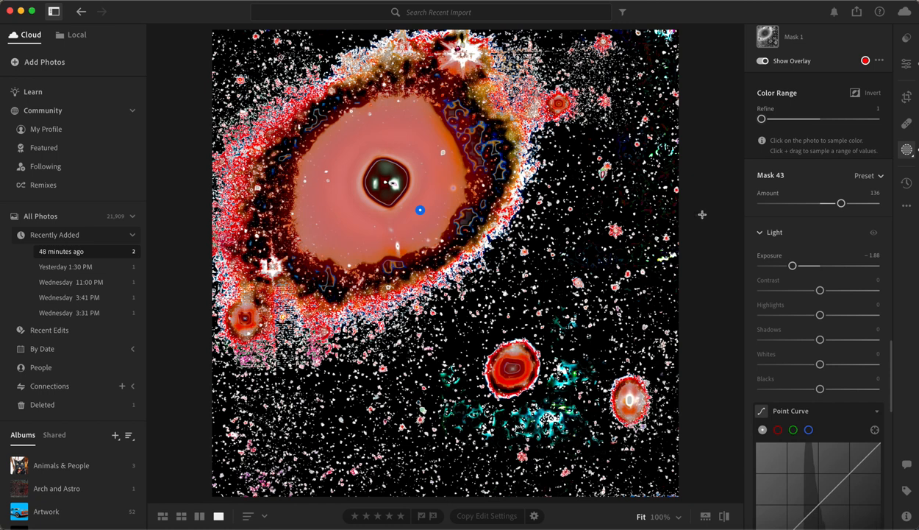
Step: Export the photo as a full-size JPG (Large) to the Downloads folder
{"action": "left_click", "coordinate": [858, 13]}
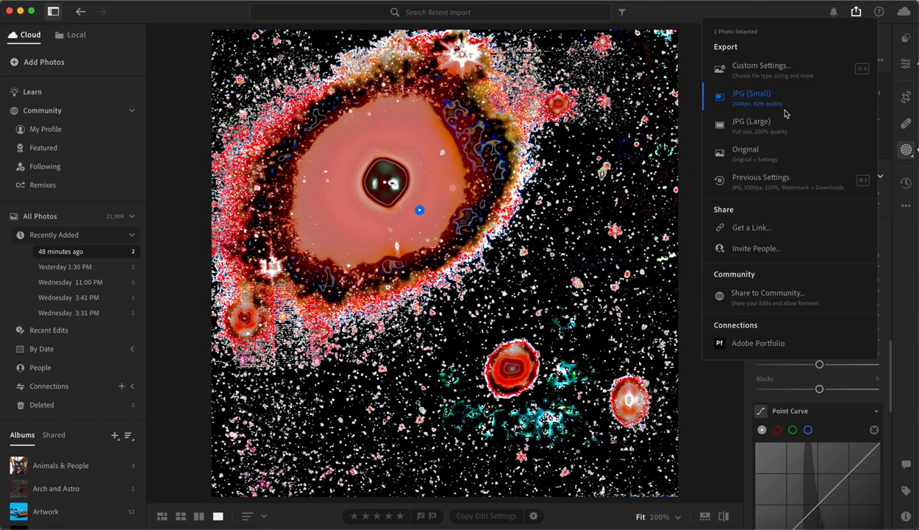
{"action": "left_click", "coordinate": [726, 130]}
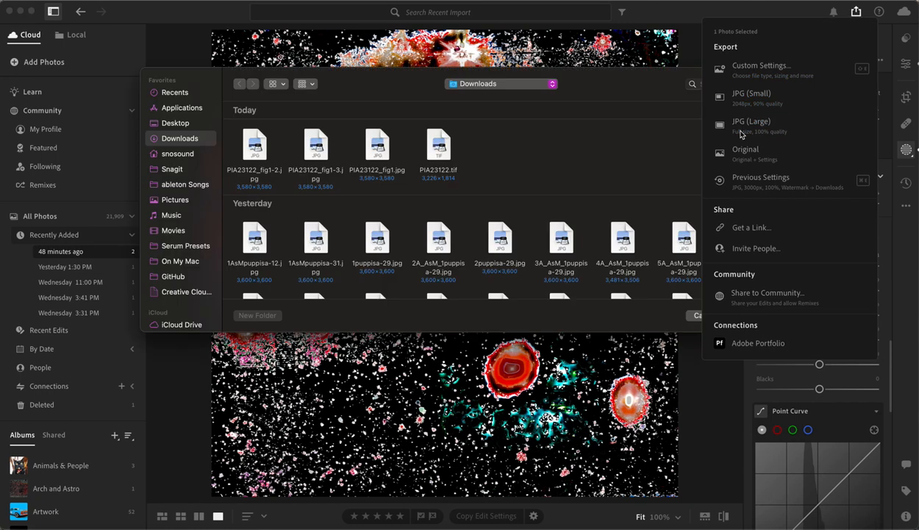
{"action": "left_click", "coordinate": [748, 314]}
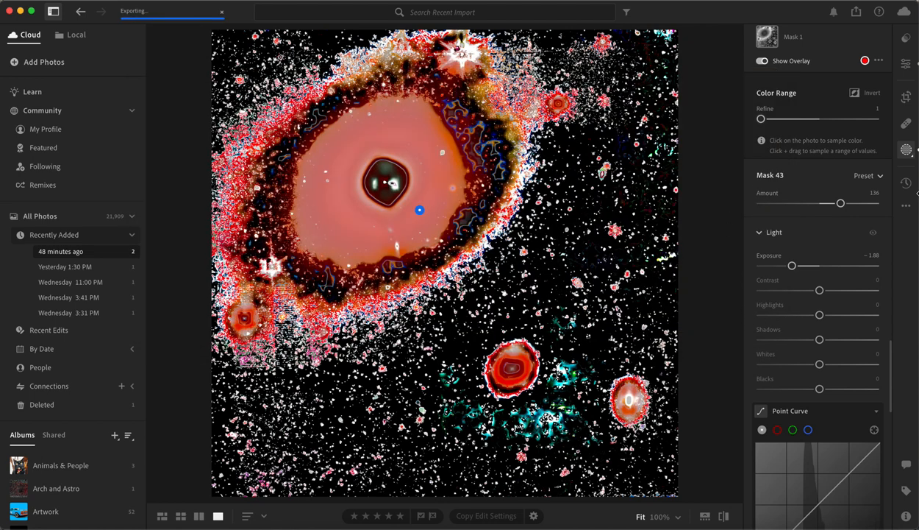
Step: Save the current edit as a named version called "Inside M87"
{"action": "left_click", "coordinate": [907, 184]}
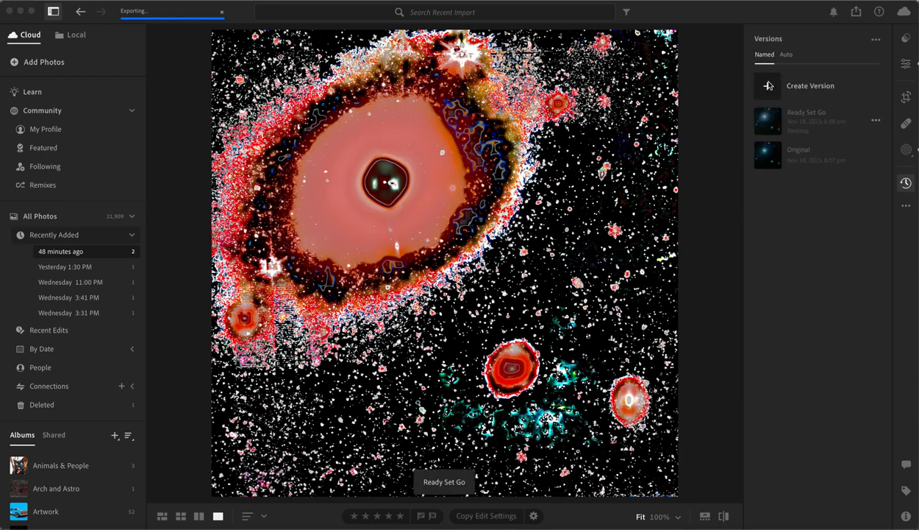
{"action": "left_click", "coordinate": [768, 86]}
{"action": "type", "text": "Inside M87"}
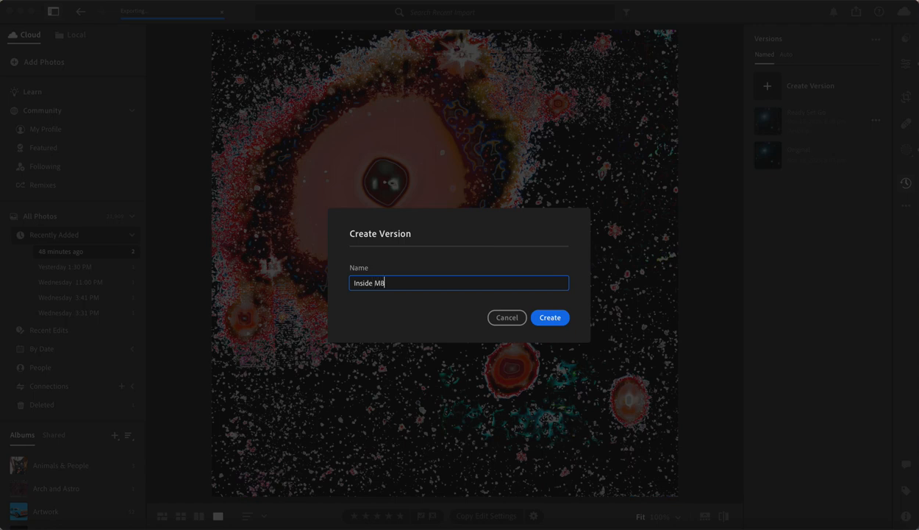
{"action": "left_click", "coordinate": [563, 317]}
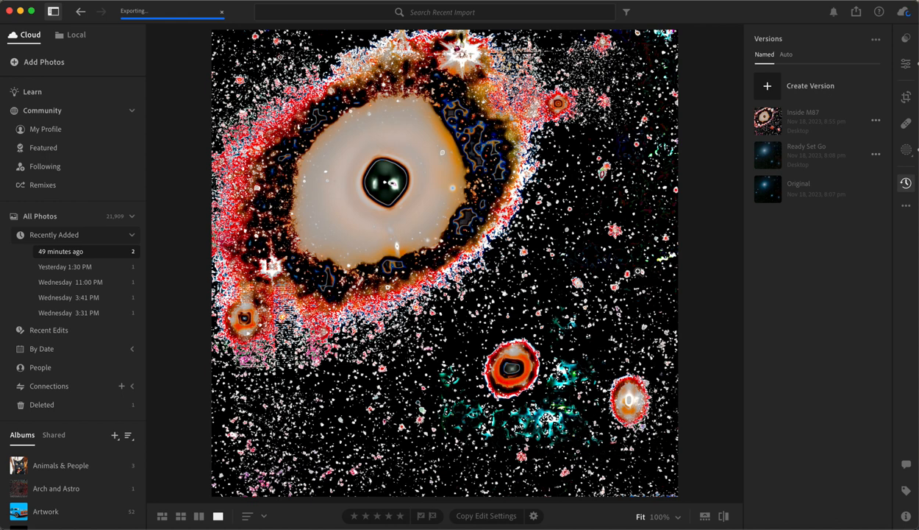
{"action": "left_click", "coordinate": [908, 64]}
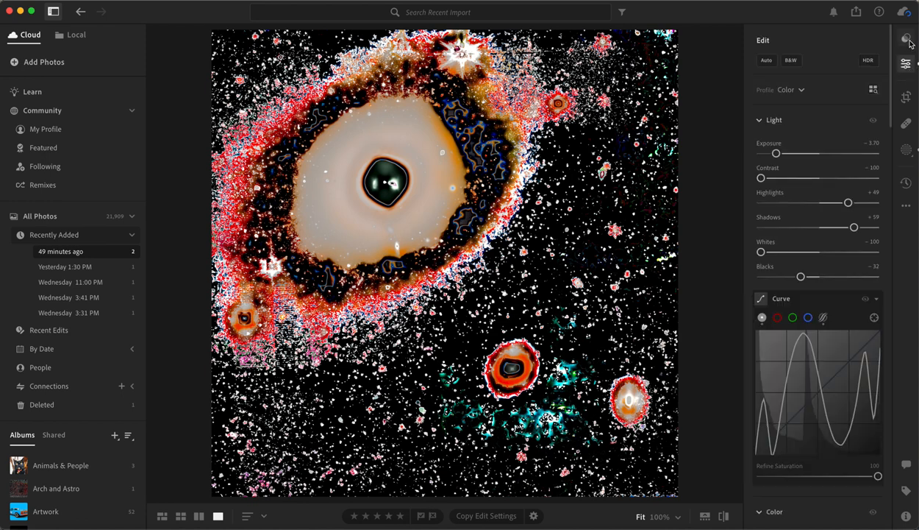
{"action": "left_click", "coordinate": [907, 40]}
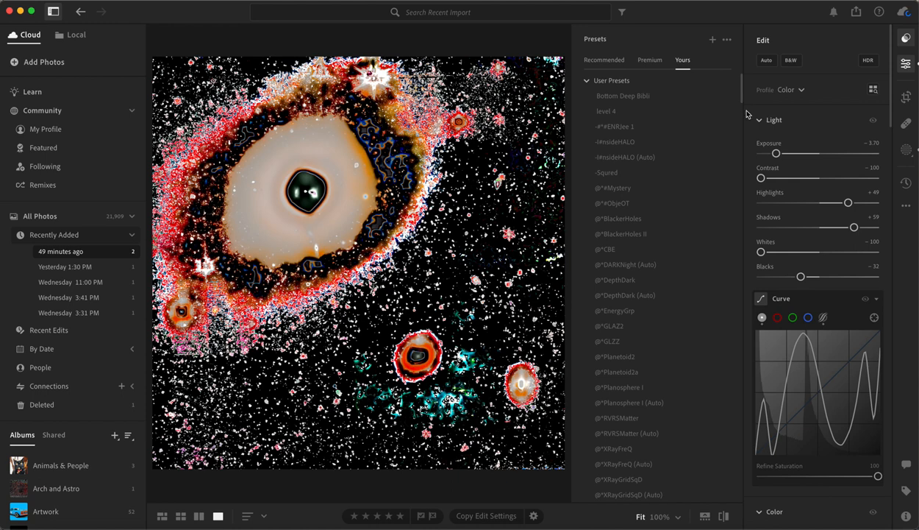
{"action": "left_click", "coordinate": [662, 263]}
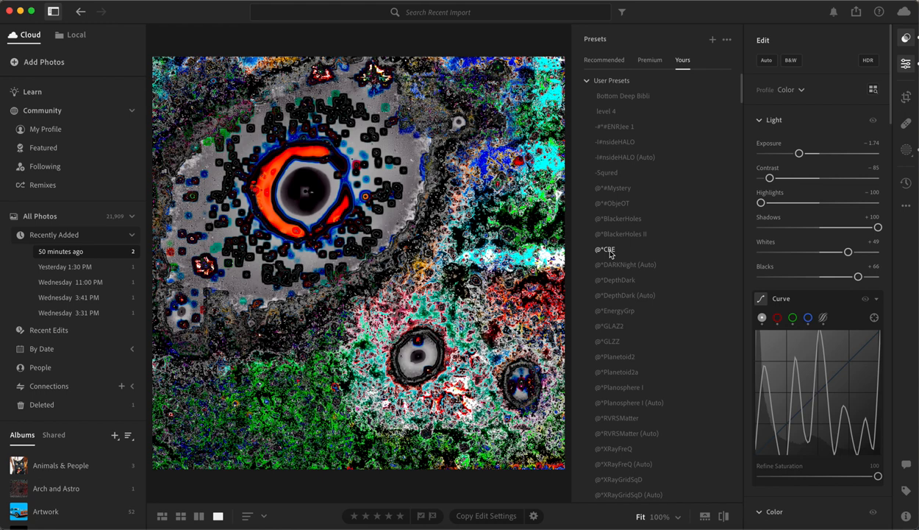
{"action": "left_click", "coordinate": [581, 264]}
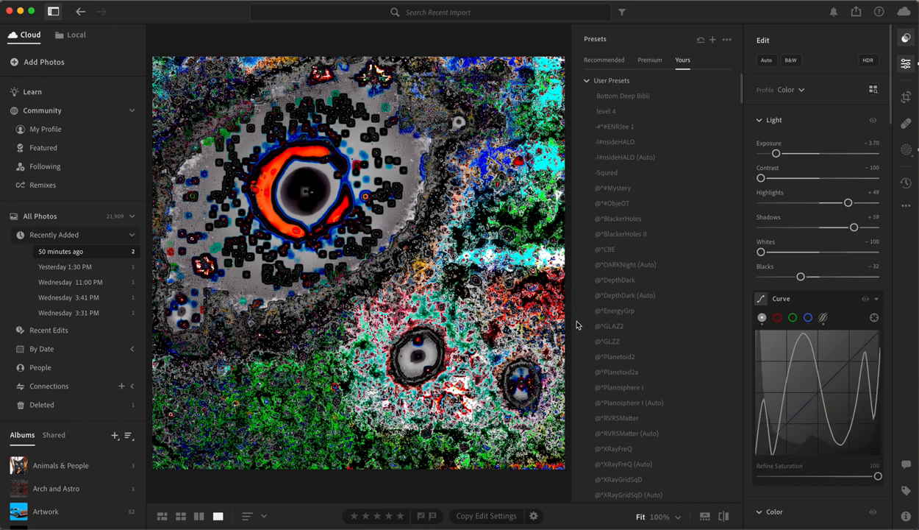
{"action": "scroll", "coordinate": [572, 356], "scroll_direction": "down", "scroll_amount": 5}
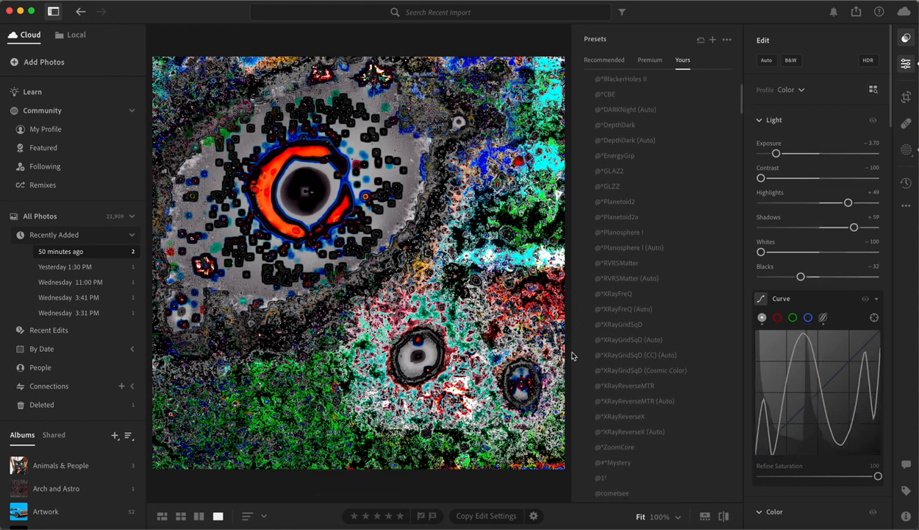
{"action": "scroll", "coordinate": [573, 356], "scroll_direction": "down", "scroll_amount": 4}
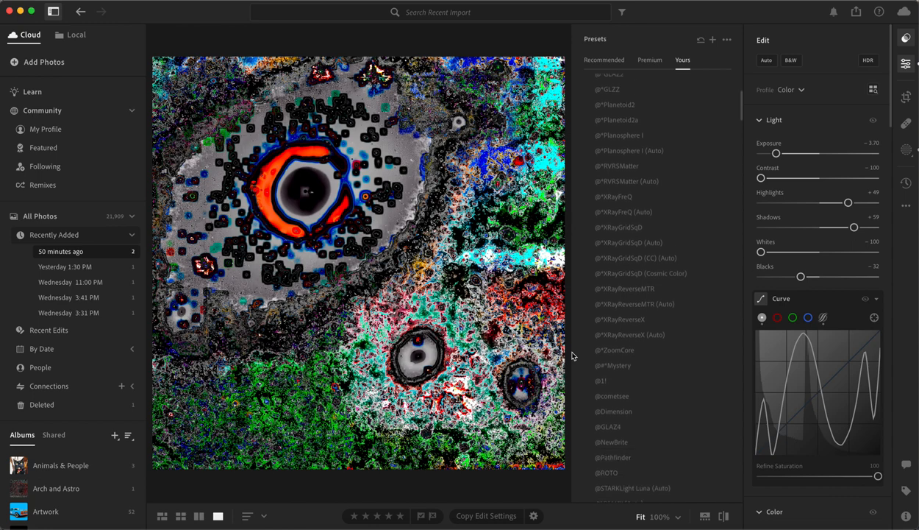
{"action": "scroll", "coordinate": [573, 357], "scroll_direction": "down", "scroll_amount": 1}
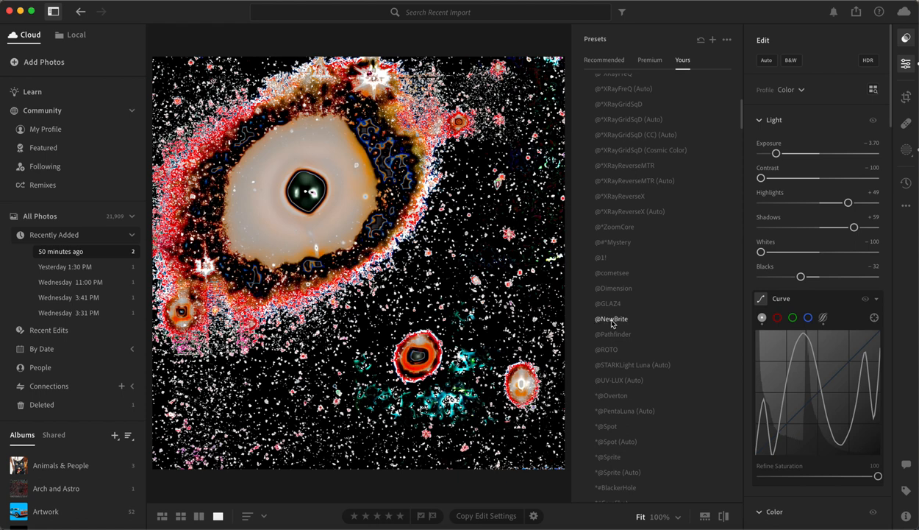
{"action": "left_click", "coordinate": [611, 319]}
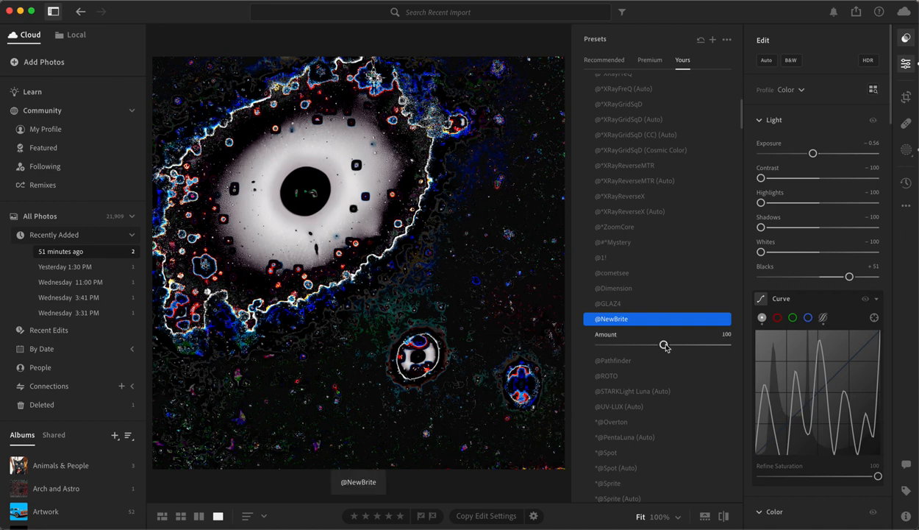
{"action": "left_click_drag", "start_coordinate": [665, 346], "coordinate": [675, 348]}
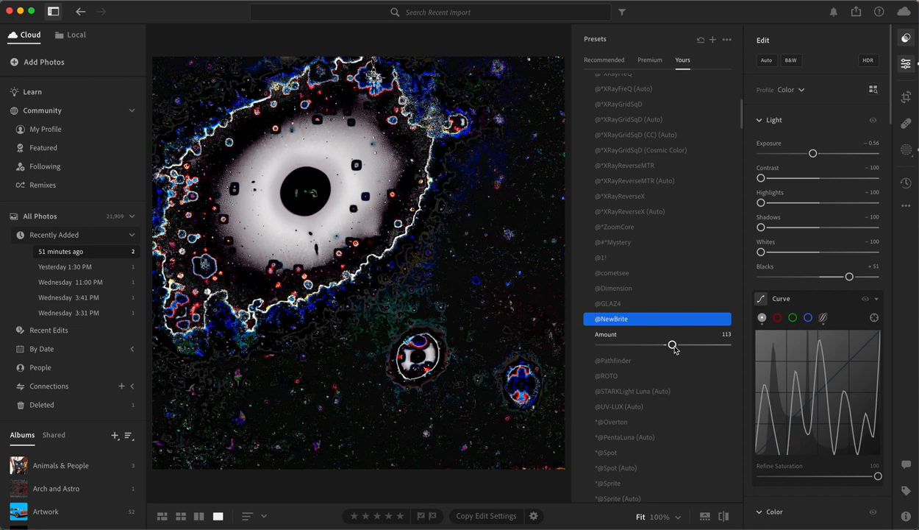
{"action": "mouse_move", "coordinate": [675, 349]}
{"action": "left_mouse_down"}
{"action": "mouse_move", "coordinate": [647, 349]}
{"action": "mouse_move", "coordinate": [672, 352]}
{"action": "left_mouse_up"}
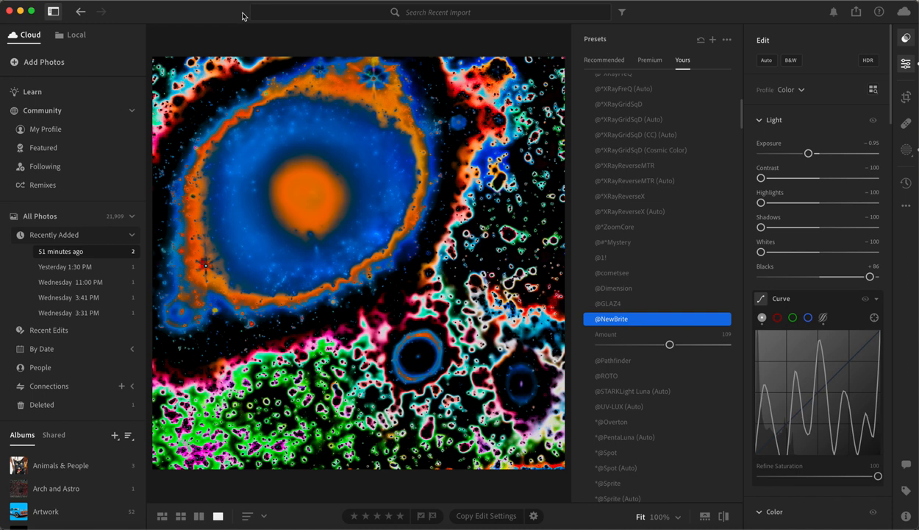
{"action": "left_click", "coordinate": [133, 3]}
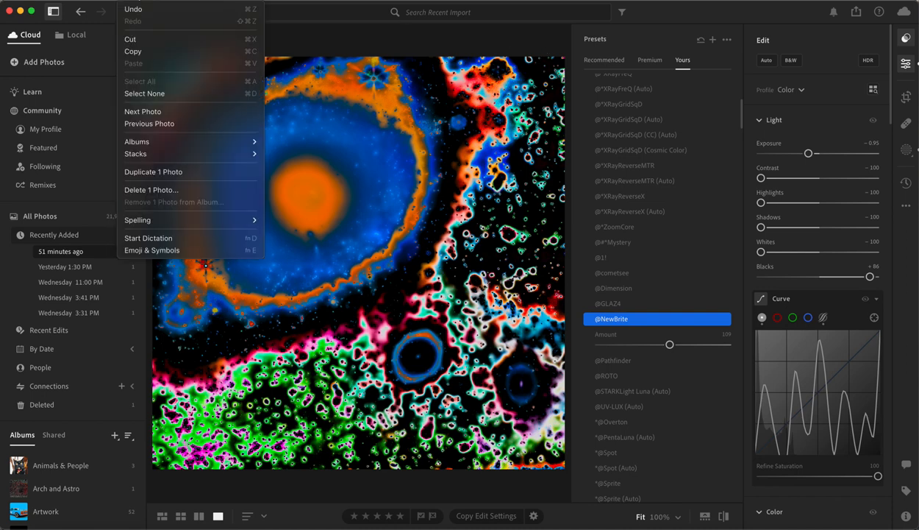
{"action": "left_click", "coordinate": [141, 12]}
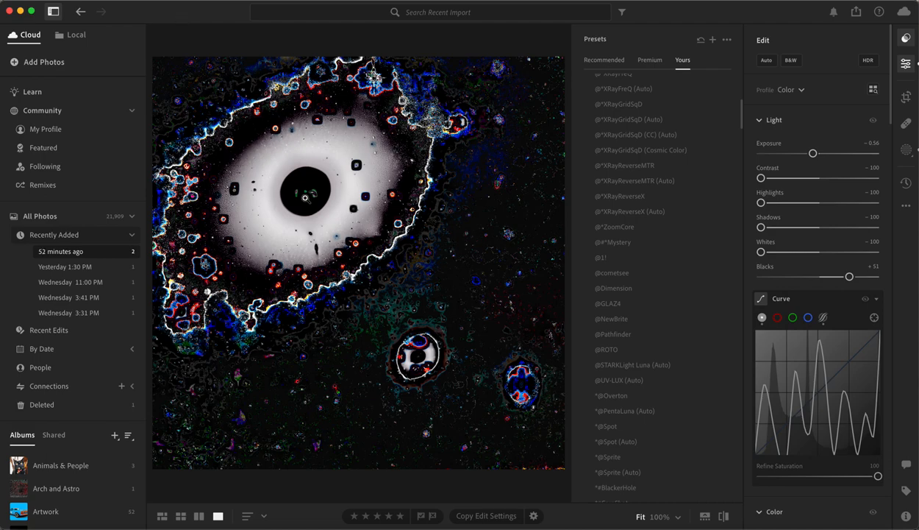
Step: Examine the small green and magenta shapes inside the black galaxy core at high magnification
{"action": "left_click", "coordinate": [305, 198]}
{"action": "key", "text": "super+="}
{"action": "left_click_drag", "start_coordinate": [299, 159], "coordinate": [356, 294]}
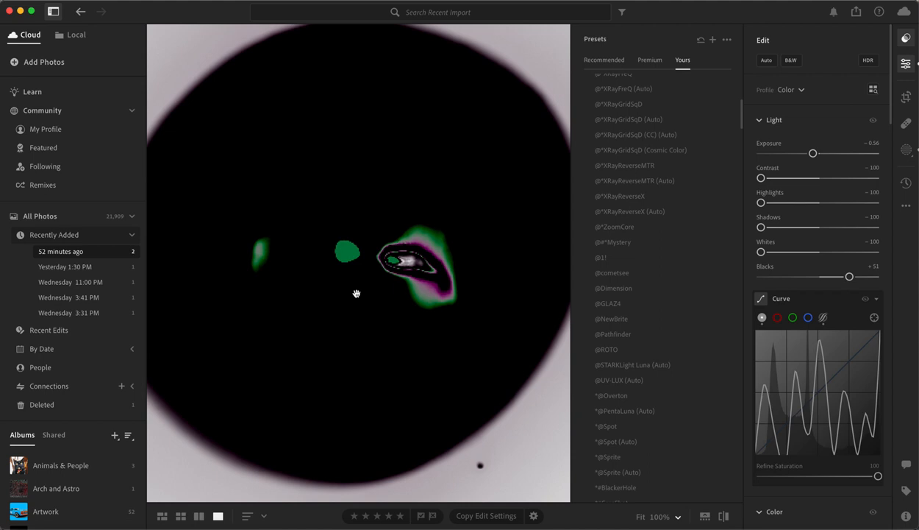
{"action": "key", "text": "super+="}
{"action": "left_click_drag", "start_coordinate": [478, 230], "coordinate": [410, 247]}
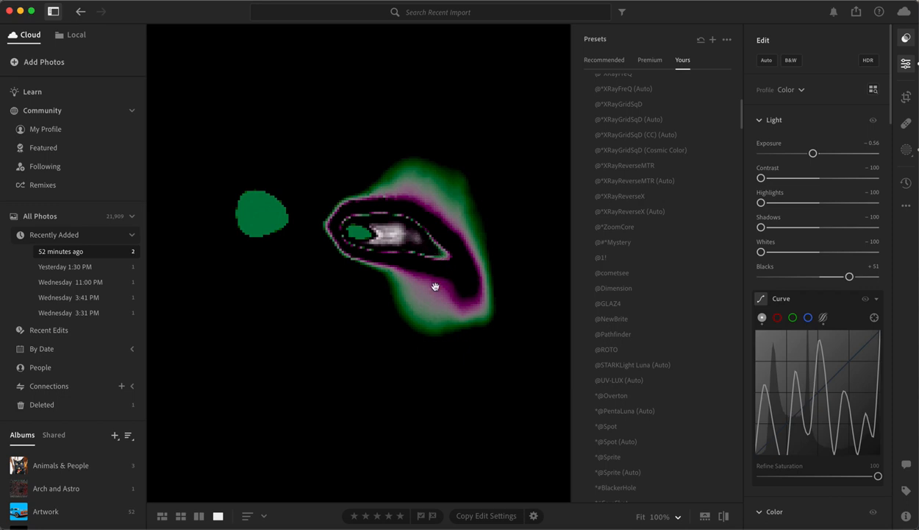
{"action": "left_click_drag", "start_coordinate": [275, 235], "coordinate": [460, 256]}
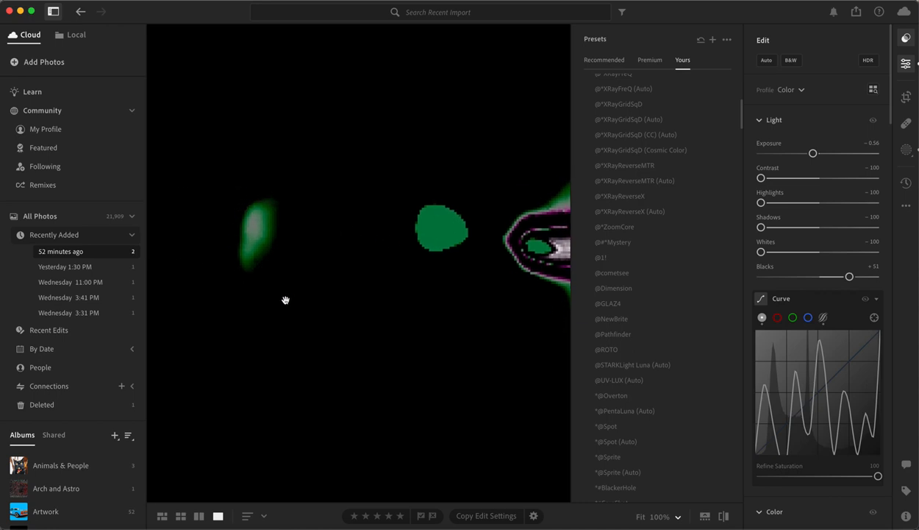
{"action": "left_click_drag", "start_coordinate": [339, 266], "coordinate": [297, 263]}
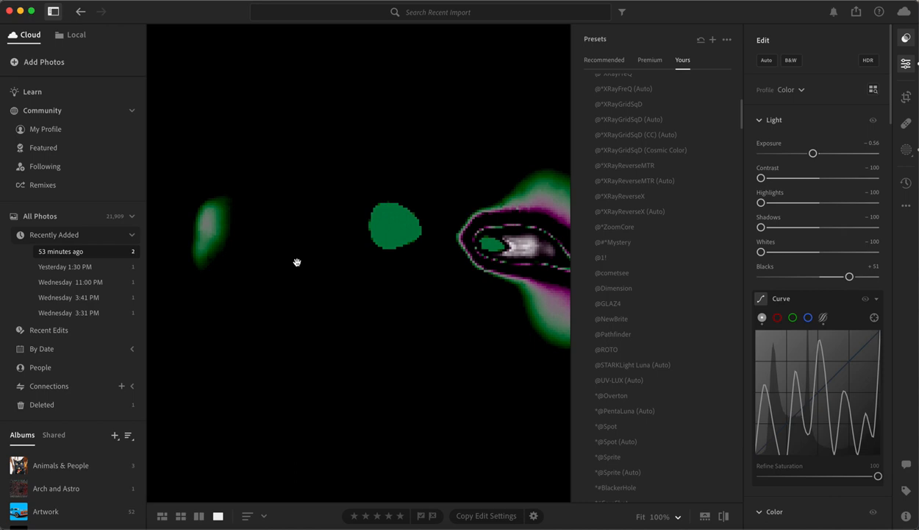
{"action": "scroll", "coordinate": [297, 262], "scroll_direction": "down", "scroll_amount": 5}
{"action": "scroll", "coordinate": [297, 263], "scroll_direction": "down", "scroll_amount": 5}
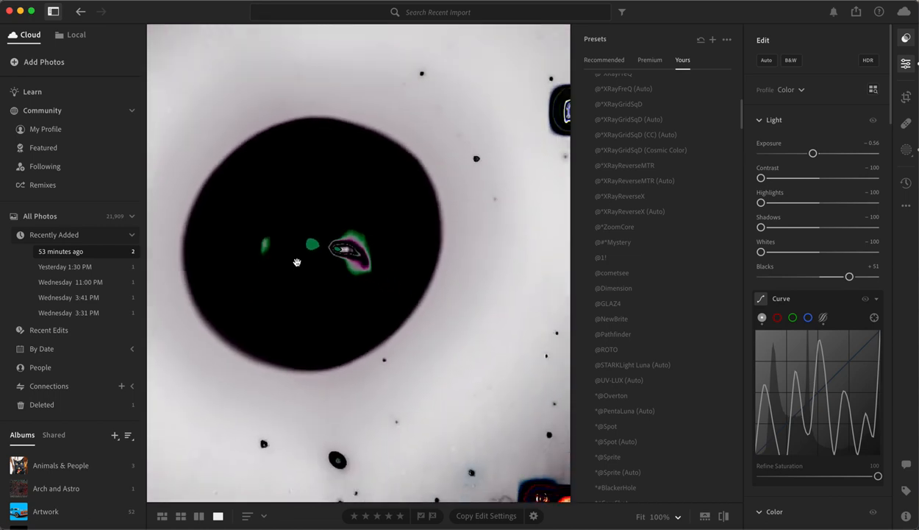
Step: Examine the pale disc around the black core and the color-ringed spots along its outer edge
{"action": "left_click_drag", "start_coordinate": [288, 189], "coordinate": [386, 217]}
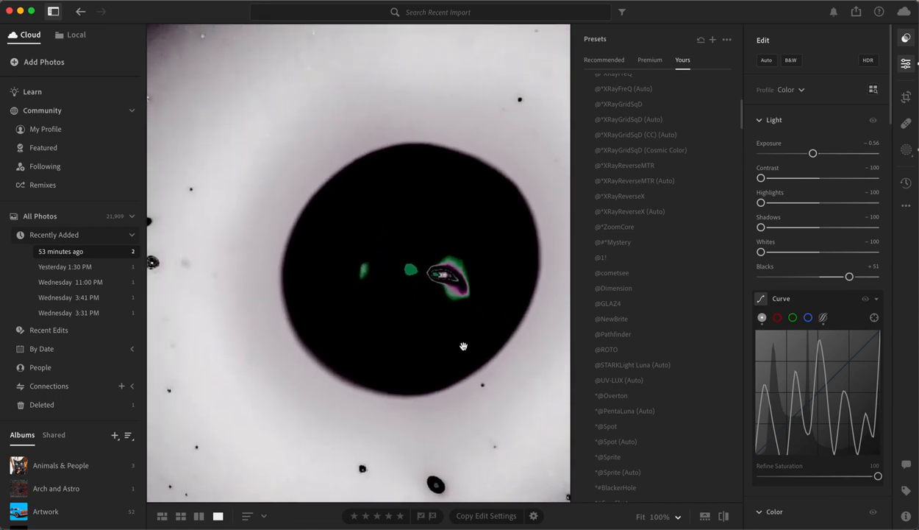
{"action": "scroll", "coordinate": [464, 346], "scroll_direction": "down", "scroll_amount": 5}
{"action": "left_click_drag", "start_coordinate": [464, 346], "coordinate": [340, 328]}
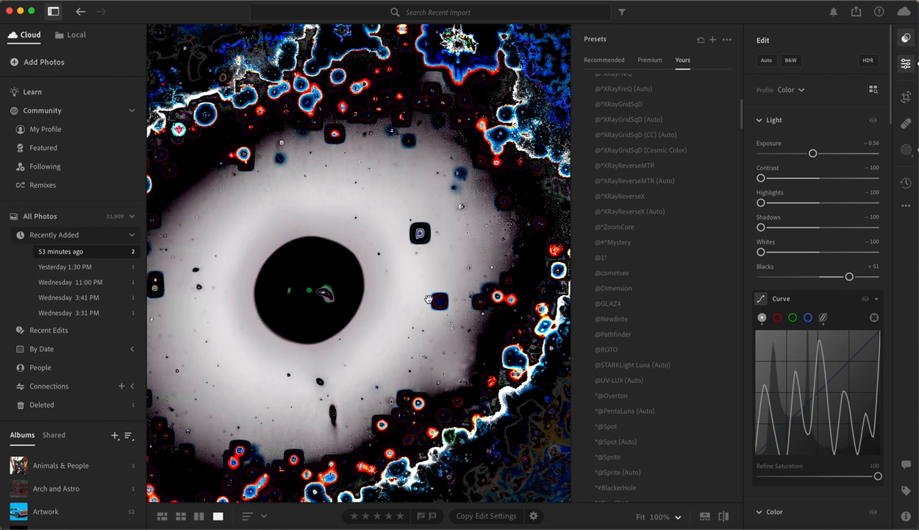
{"action": "scroll", "coordinate": [428, 300], "scroll_direction": "down", "scroll_amount": 1}
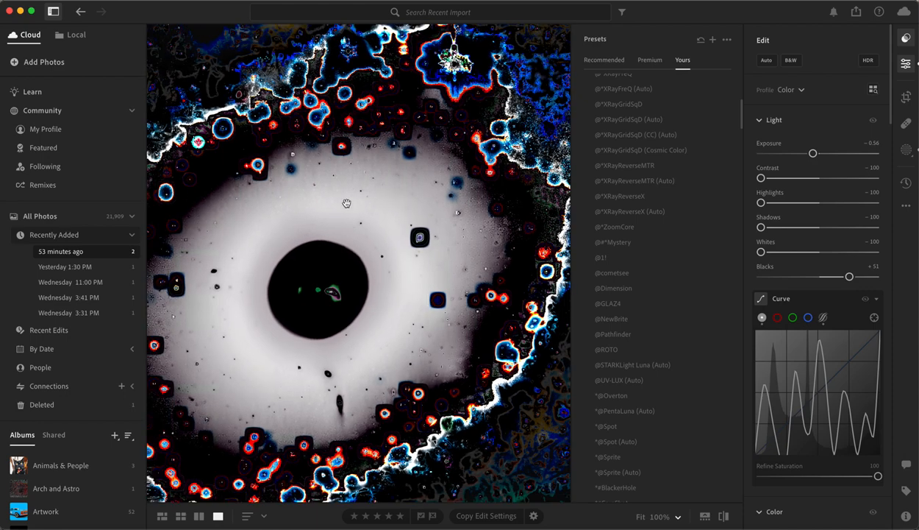
{"action": "left_click_drag", "start_coordinate": [346, 203], "coordinate": [453, 205]}
{"action": "left_click_drag", "start_coordinate": [294, 273], "coordinate": [343, 240]}
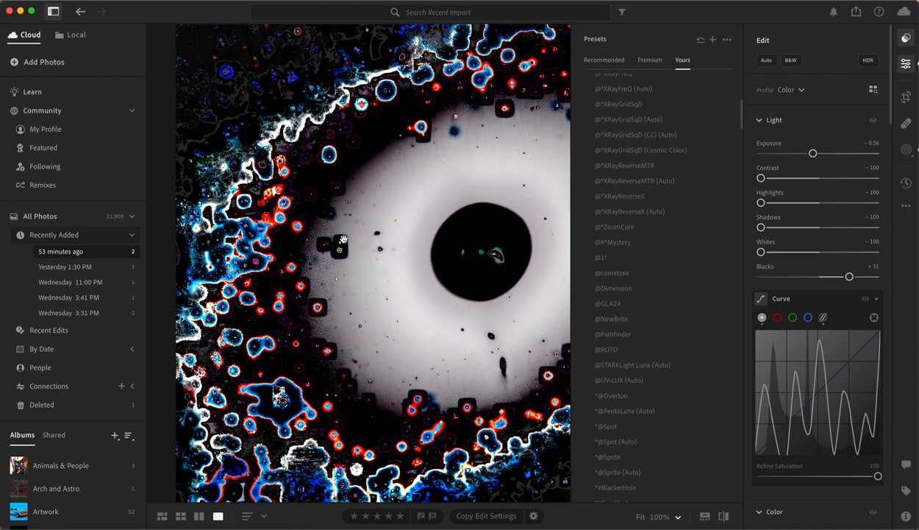
{"action": "scroll", "coordinate": [343, 238], "scroll_direction": "up", "scroll_amount": 3}
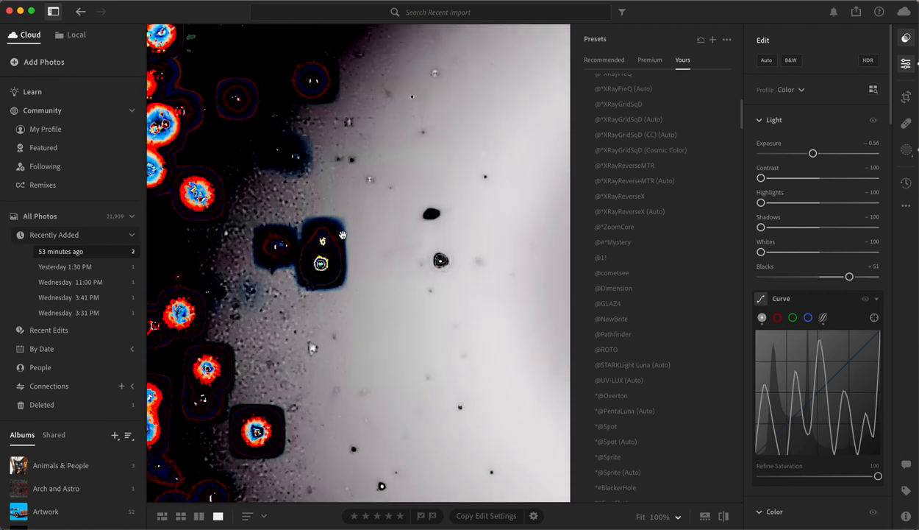
Step: Examine the large blue, red-ringed shapes below the pale disc and follow the disc's lower edge back to the black core
{"action": "left_click_drag", "start_coordinate": [395, 143], "coordinate": [366, 268]}
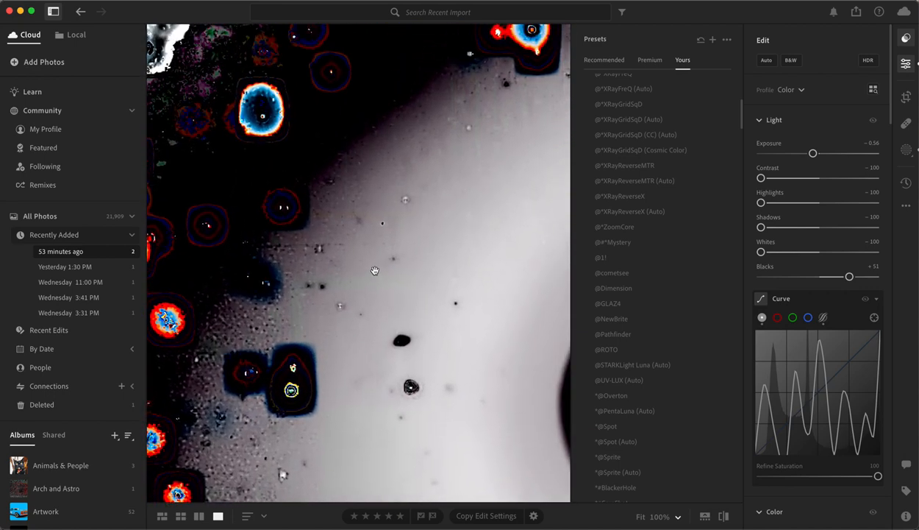
{"action": "left_click_drag", "start_coordinate": [443, 200], "coordinate": [401, 157]}
{"action": "left_click_drag", "start_coordinate": [406, 337], "coordinate": [434, 220]}
{"action": "left_click_drag", "start_coordinate": [311, 375], "coordinate": [393, 226]}
{"action": "left_click_drag", "start_coordinate": [352, 340], "coordinate": [460, 278]}
{"action": "left_click_drag", "start_coordinate": [362, 328], "coordinate": [440, 251]}
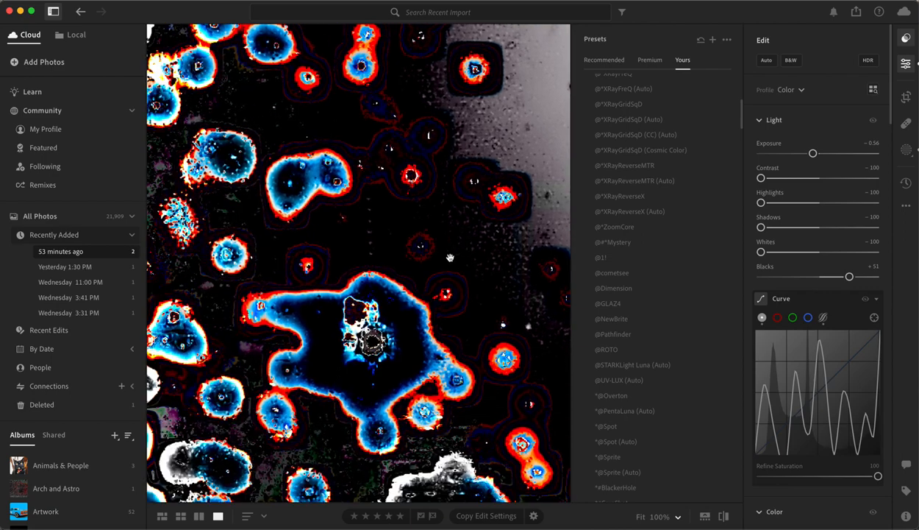
{"action": "left_click_drag", "start_coordinate": [382, 361], "coordinate": [423, 238]}
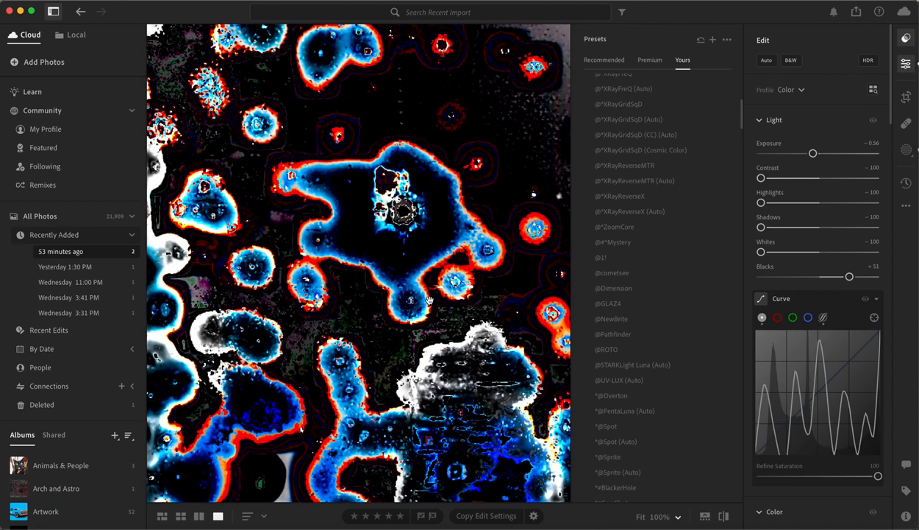
{"action": "left_click_drag", "start_coordinate": [429, 299], "coordinate": [216, 237]}
{"action": "left_click_drag", "start_coordinate": [373, 261], "coordinate": [139, 267]}
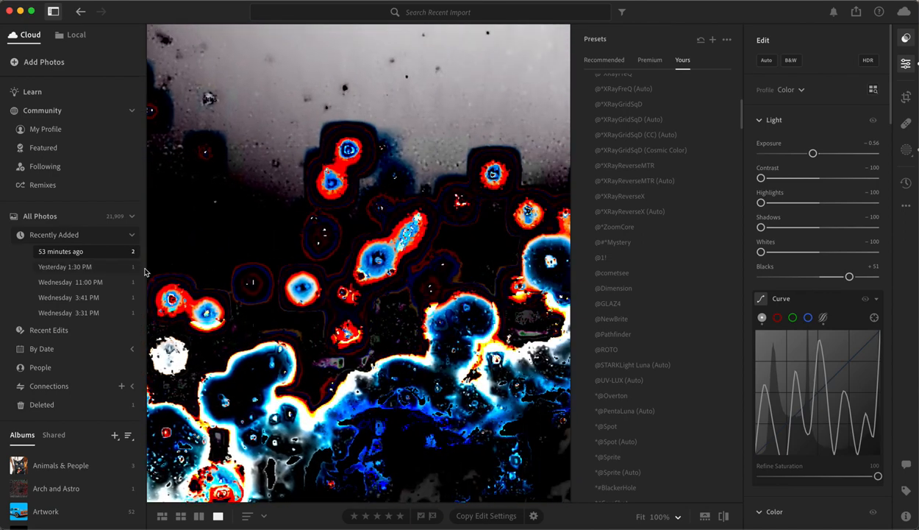
{"action": "left_click_drag", "start_coordinate": [363, 263], "coordinate": [157, 281]}
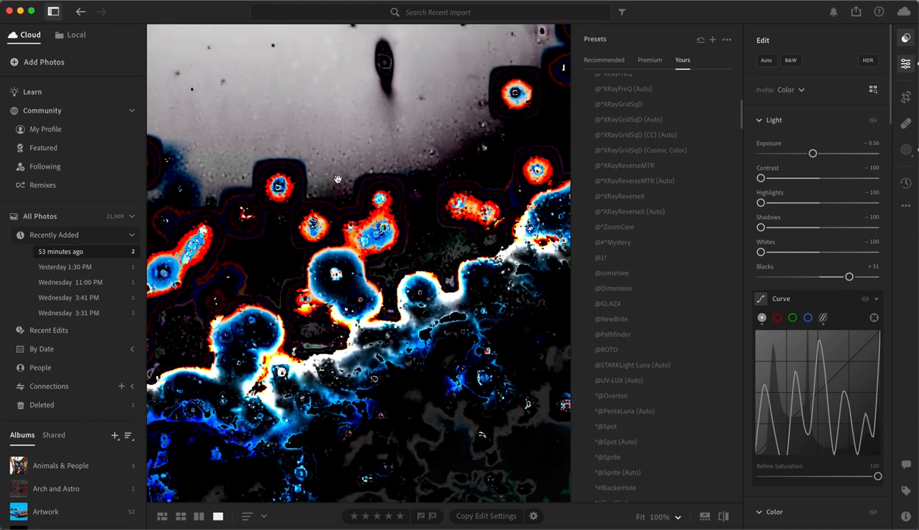
{"action": "left_click_drag", "start_coordinate": [329, 175], "coordinate": [270, 382]}
{"action": "left_click_drag", "start_coordinate": [329, 184], "coordinate": [359, 377]}
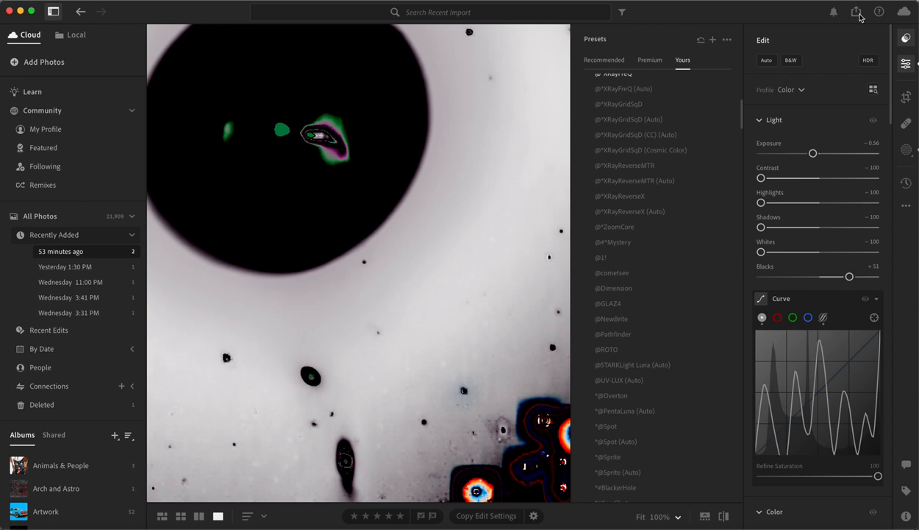
Step: Export the current version of the photo as a full-size JPG (Large) to the Downloads folder
{"action": "left_click", "coordinate": [858, 12]}
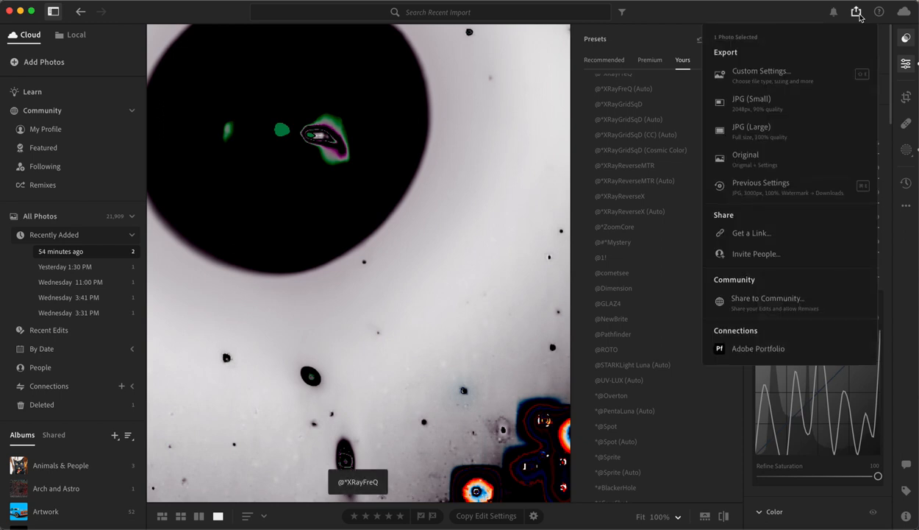
{"action": "left_click", "coordinate": [759, 132]}
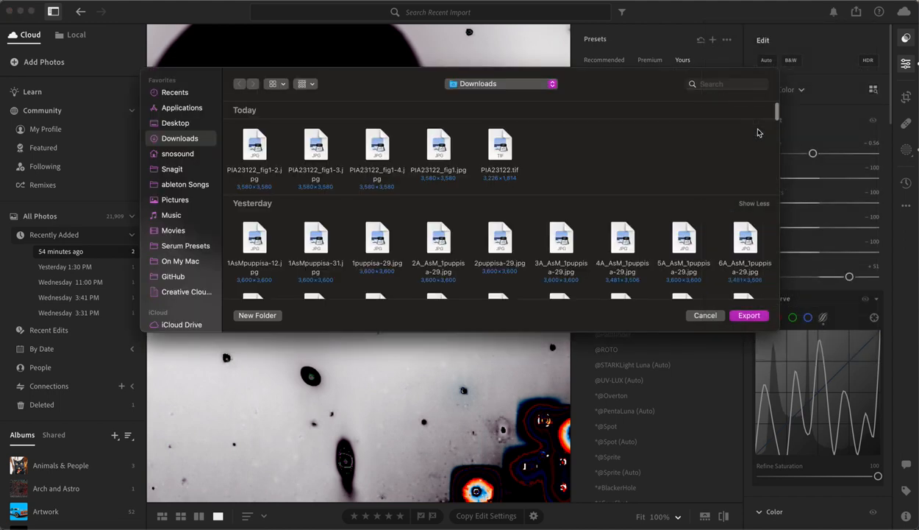
{"action": "key", "text": "Return"}
Step: Switch to Chrome, start opening a local file, and go to the how-to-apply-custom-image-filters-in-javascript-img-ly folder in GitHub
{"action": "mouse_move", "coordinate": [163, 526]}
{"action": "left_click", "coordinate": [110, 525]}
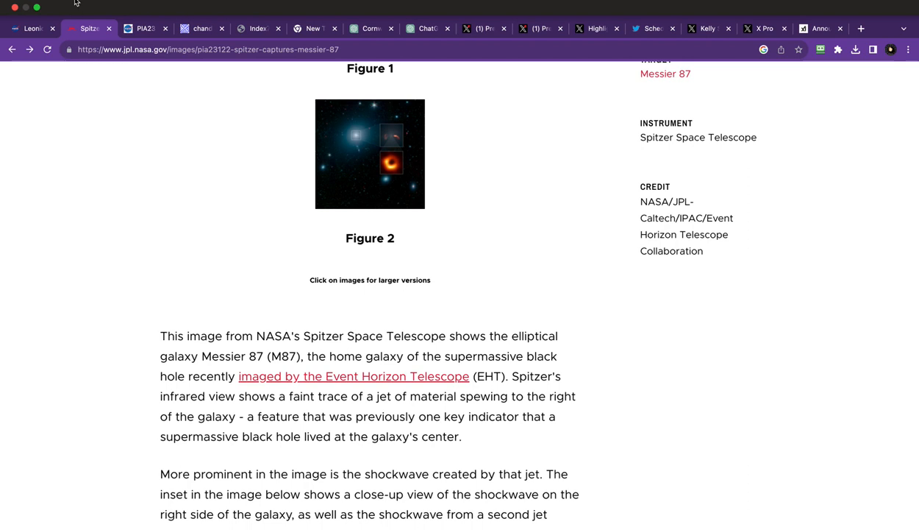
{"action": "left_click", "coordinate": [76, 2]}
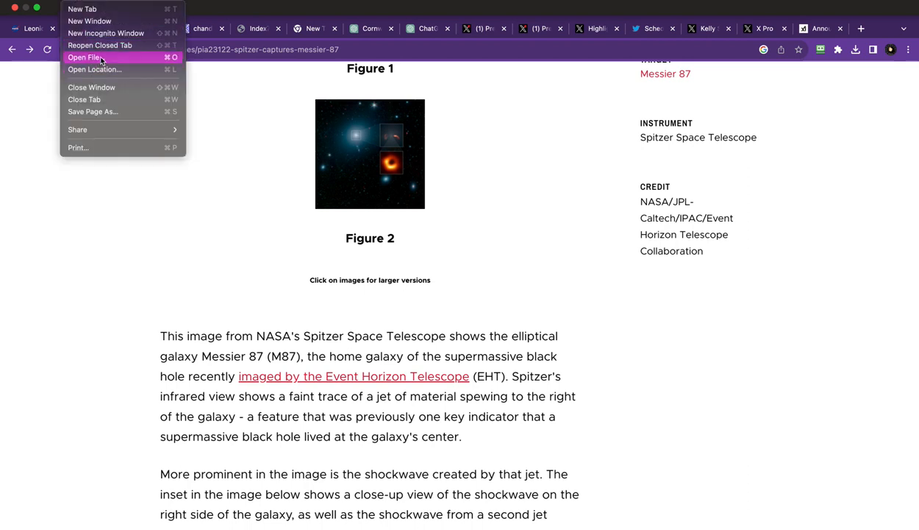
{"action": "key", "text": "Escape"}
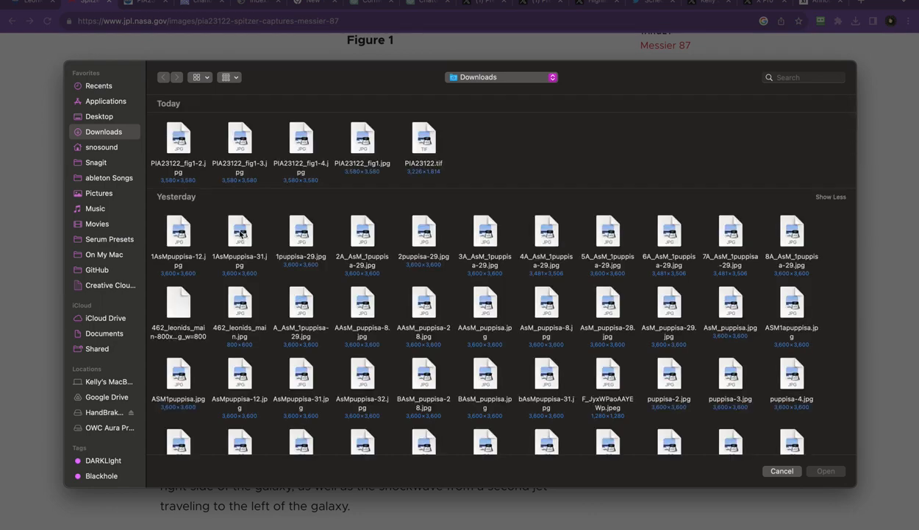
{"action": "left_click", "coordinate": [101, 270]}
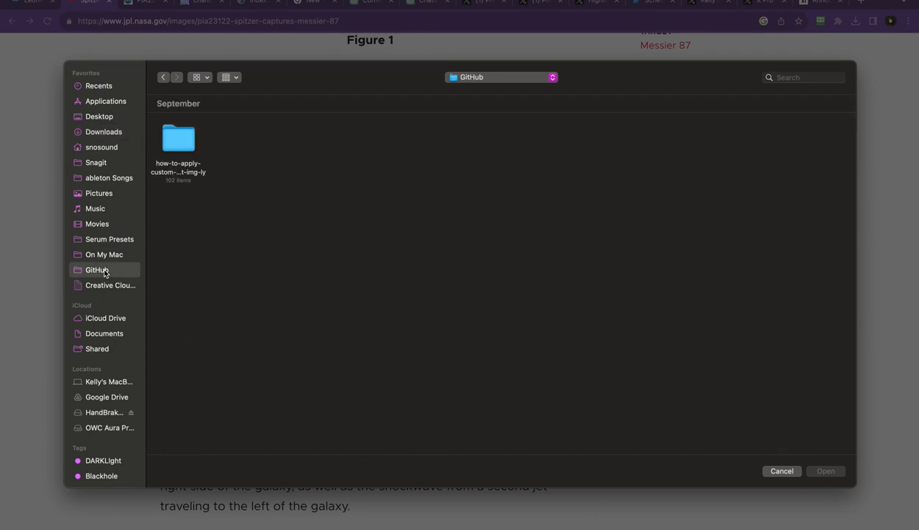
{"action": "left_click", "coordinate": [177, 141]}
{"action": "double_click", "coordinate": [177, 142]}
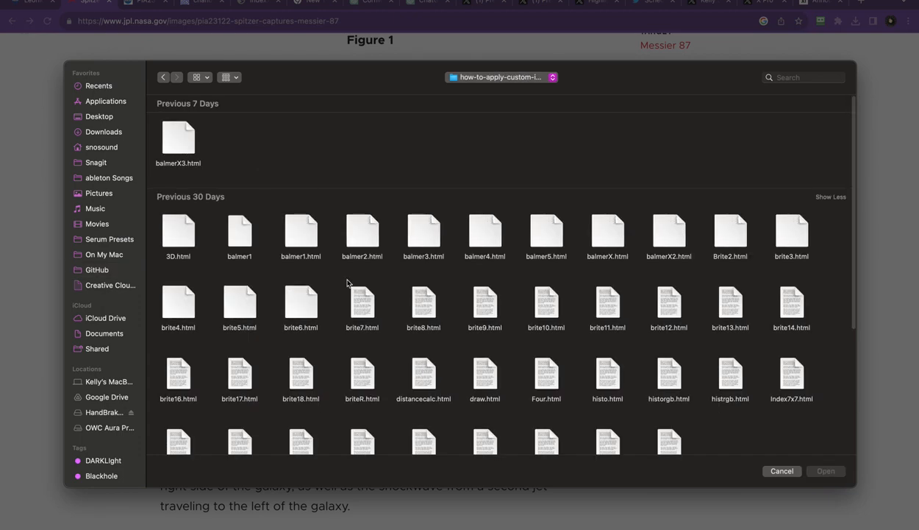
Step: Look through the project folder's HTML files and open index.html from the September group
{"action": "scroll", "coordinate": [353, 321], "scroll_direction": "down", "scroll_amount": 3}
{"action": "scroll", "coordinate": [353, 320], "scroll_direction": "down", "scroll_amount": 3}
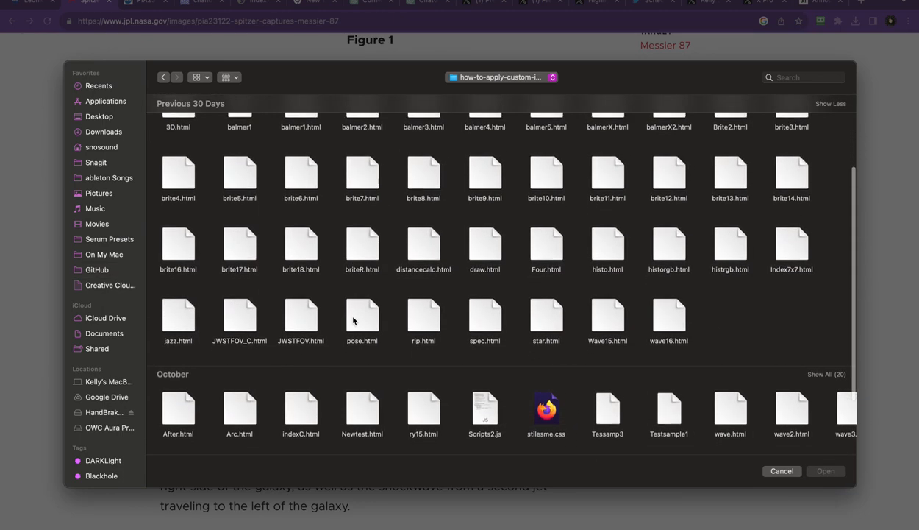
{"action": "scroll", "coordinate": [353, 321], "scroll_direction": "up", "scroll_amount": 5}
{"action": "scroll", "coordinate": [353, 321], "scroll_direction": "down", "scroll_amount": 2}
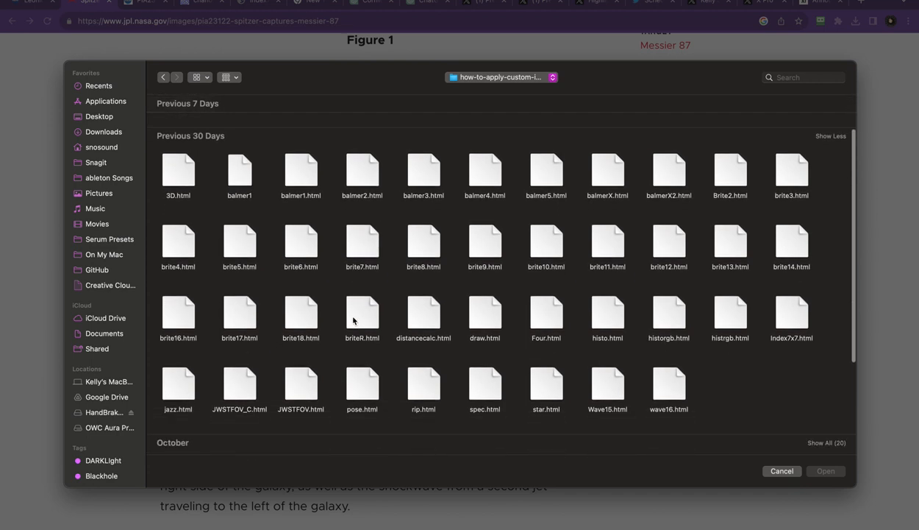
{"action": "scroll", "coordinate": [353, 321], "scroll_direction": "down", "scroll_amount": 7}
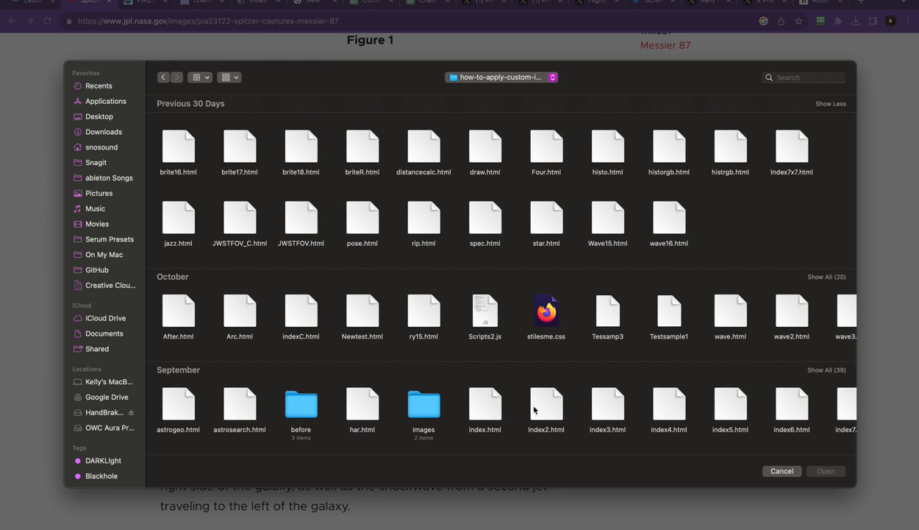
{"action": "scroll", "coordinate": [568, 409], "scroll_direction": "right", "scroll_amount": 1}
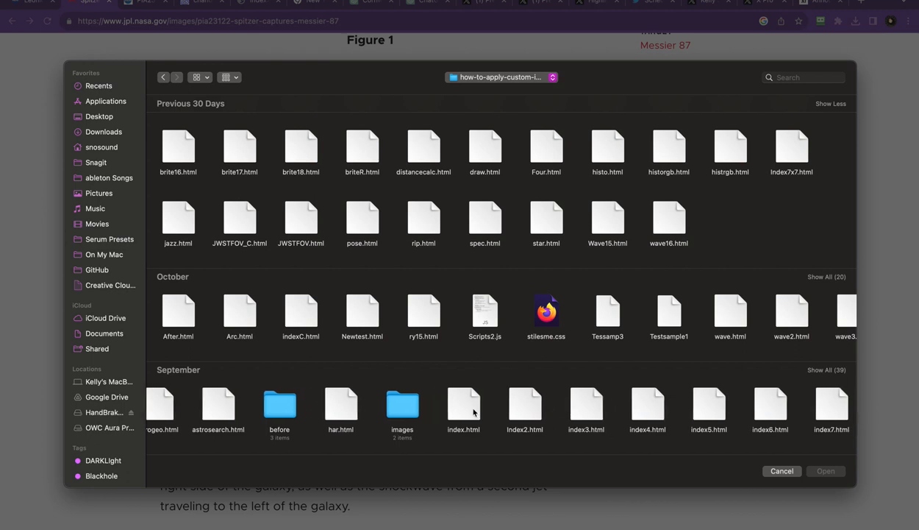
{"action": "scroll", "coordinate": [604, 407], "scroll_direction": "right", "scroll_amount": 10}
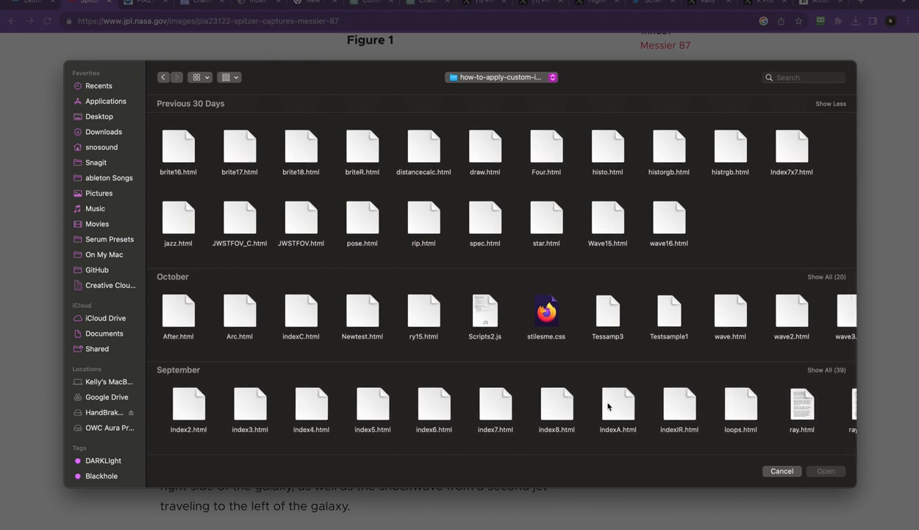
{"action": "scroll", "coordinate": [607, 406], "scroll_direction": "right", "scroll_amount": 10}
{"action": "scroll", "coordinate": [608, 406], "scroll_direction": "right", "scroll_amount": 15}
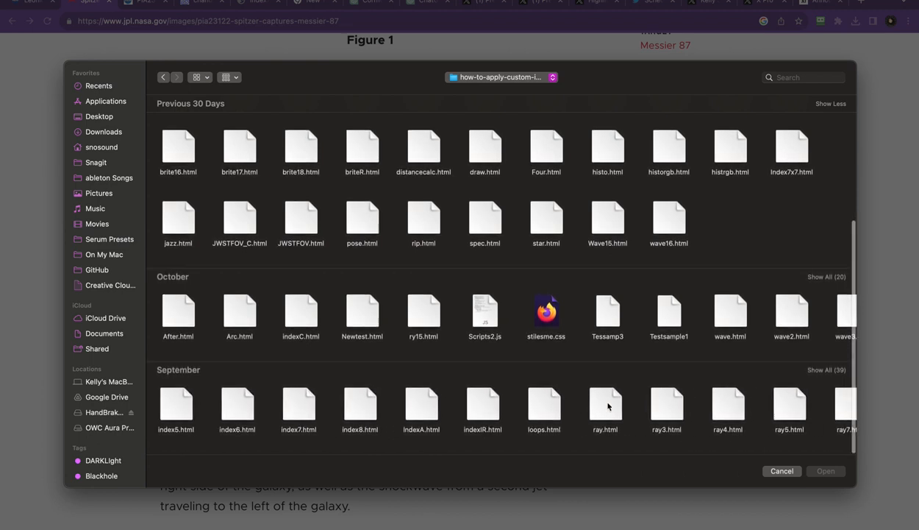
{"action": "scroll", "coordinate": [608, 406], "scroll_direction": "right", "scroll_amount": 20}
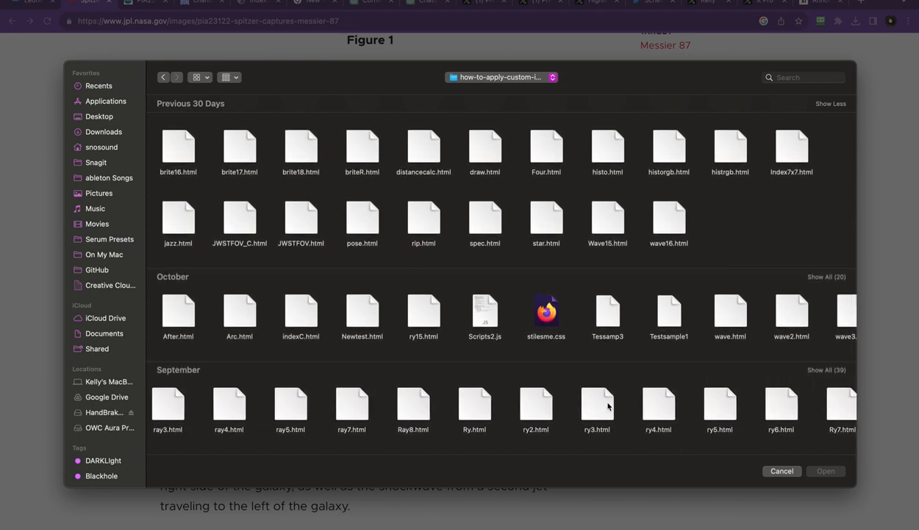
{"action": "scroll", "coordinate": [608, 406], "scroll_direction": "right", "scroll_amount": 6}
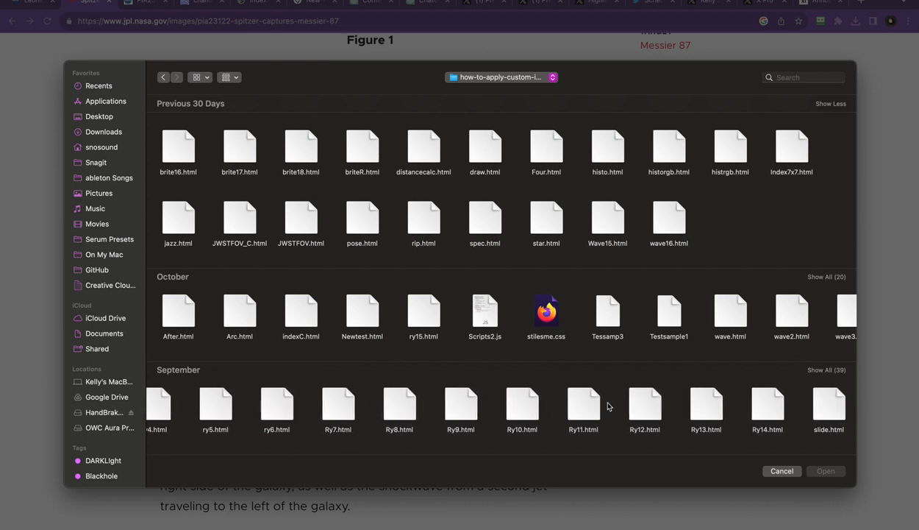
{"action": "scroll", "coordinate": [608, 406], "scroll_direction": "left", "scroll_amount": 20}
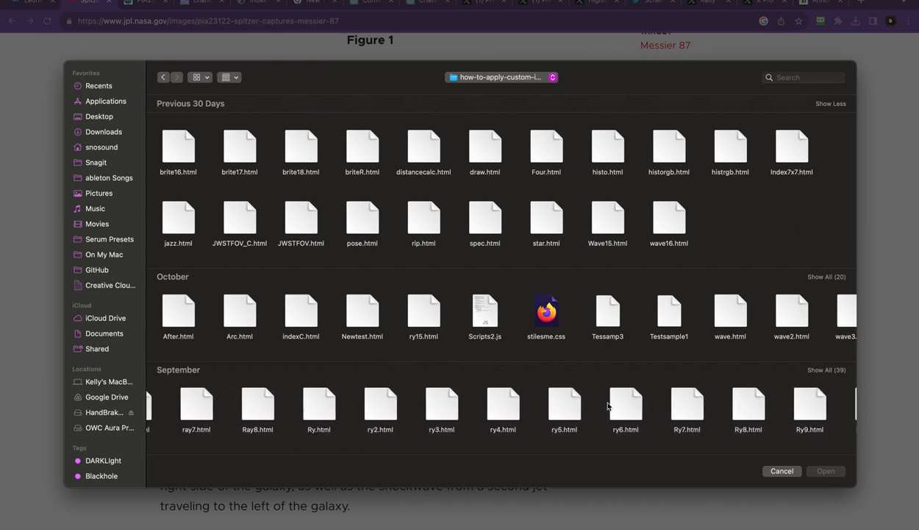
{"action": "scroll", "coordinate": [607, 406], "scroll_direction": "left", "scroll_amount": 2}
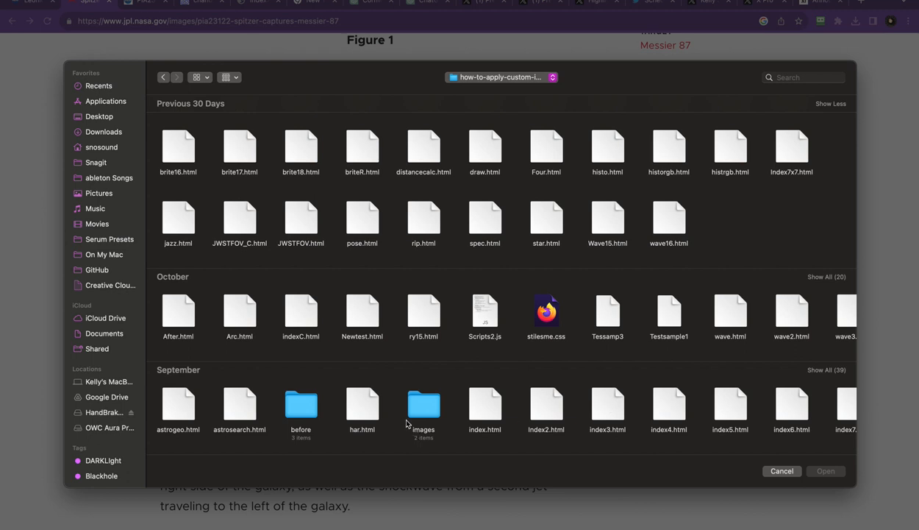
{"action": "double_click", "coordinate": [486, 409]}
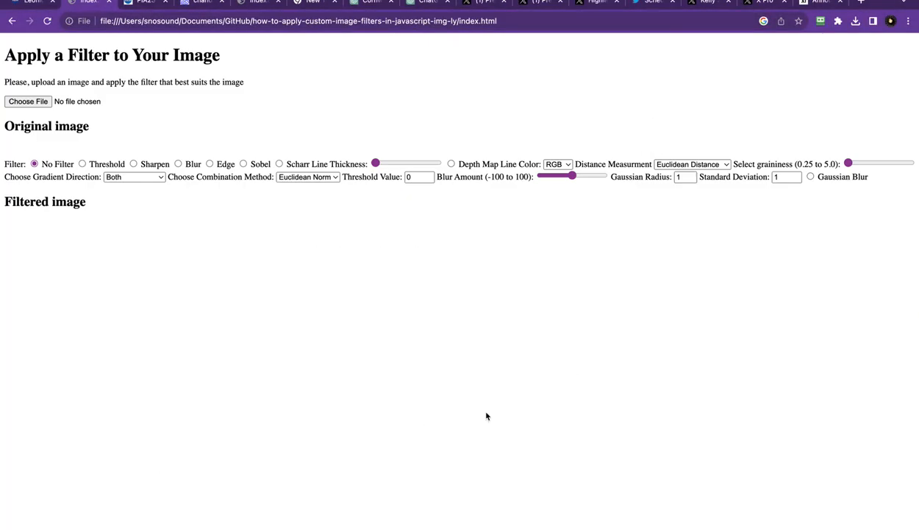
Step: Load PIA23122_fig1-2.jpg from Downloads as the original image, look it over, and reload the page to clear it
{"action": "left_click", "coordinate": [37, 104]}
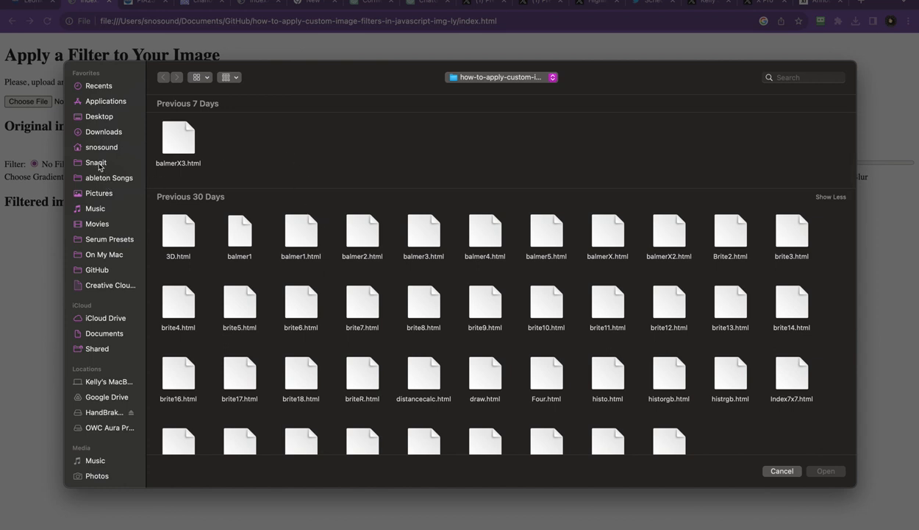
{"action": "left_click", "coordinate": [107, 133]}
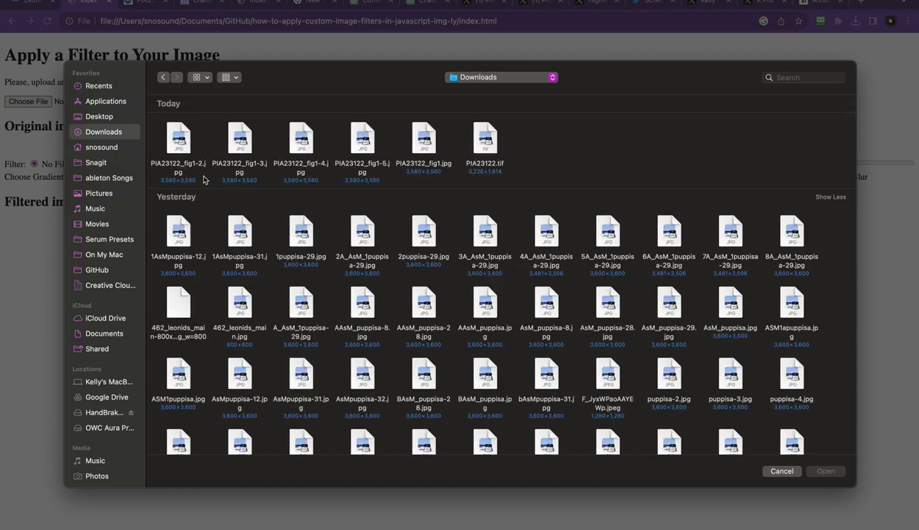
{"action": "left_click", "coordinate": [169, 158]}
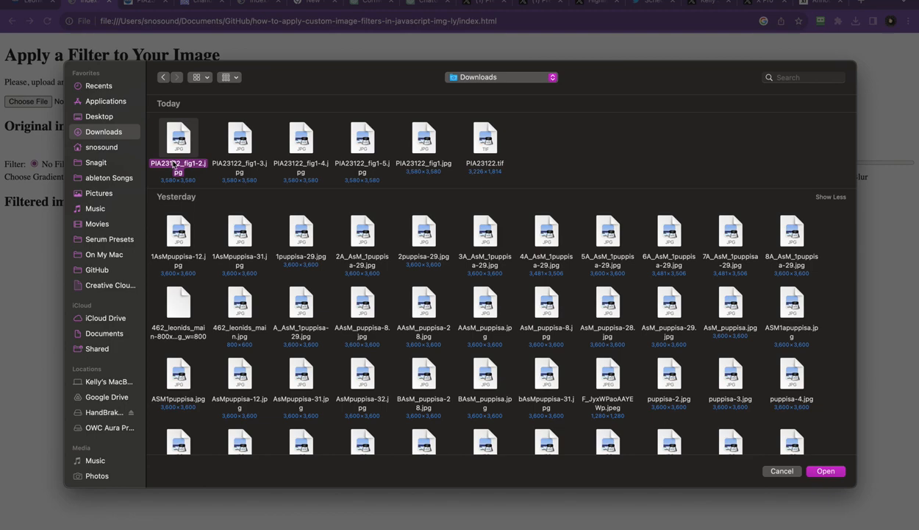
{"action": "left_click", "coordinate": [827, 470]}
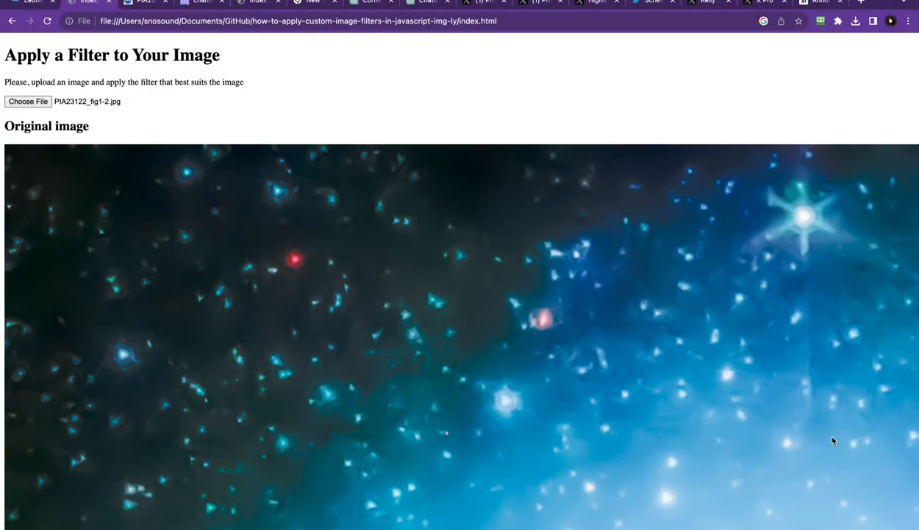
{"action": "scroll", "coordinate": [652, 450], "scroll_direction": "down", "scroll_amount": 10}
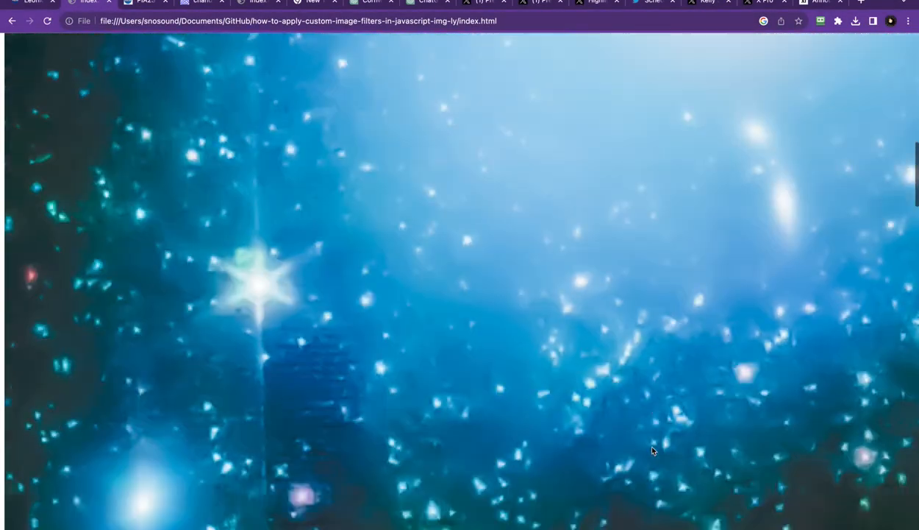
{"action": "scroll", "coordinate": [652, 451], "scroll_direction": "up", "scroll_amount": 10}
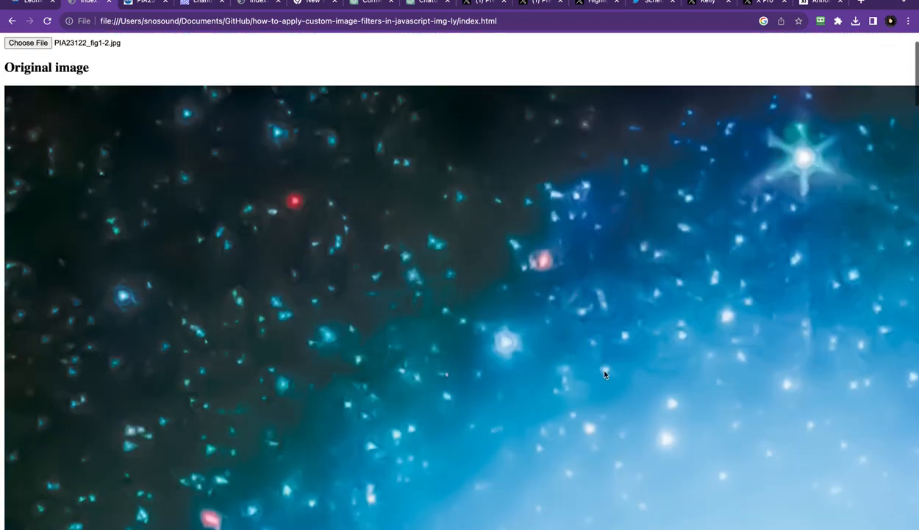
{"action": "left_click", "coordinate": [47, 21]}
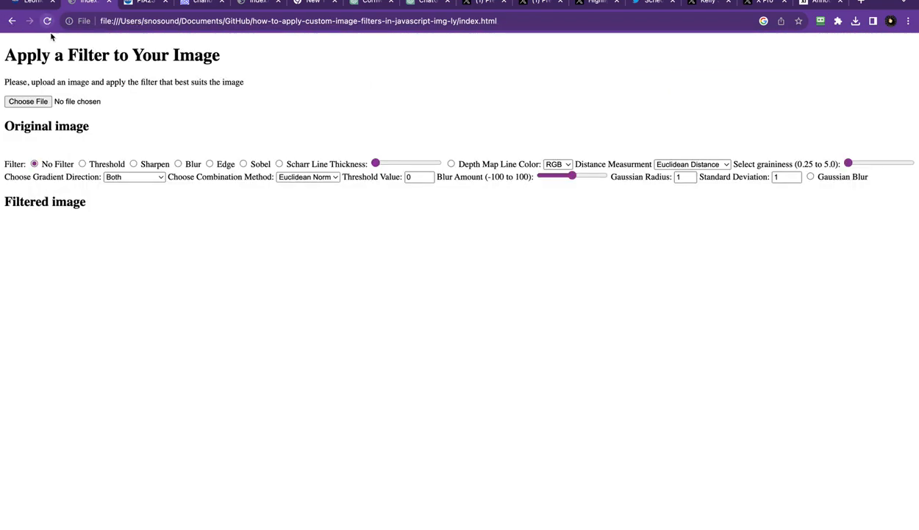
Step: Preview the PIA23122_fig1 versions in Downloads in column view and load PIA23122_fig1-5.jpg as the original image
{"action": "left_click", "coordinate": [37, 102]}
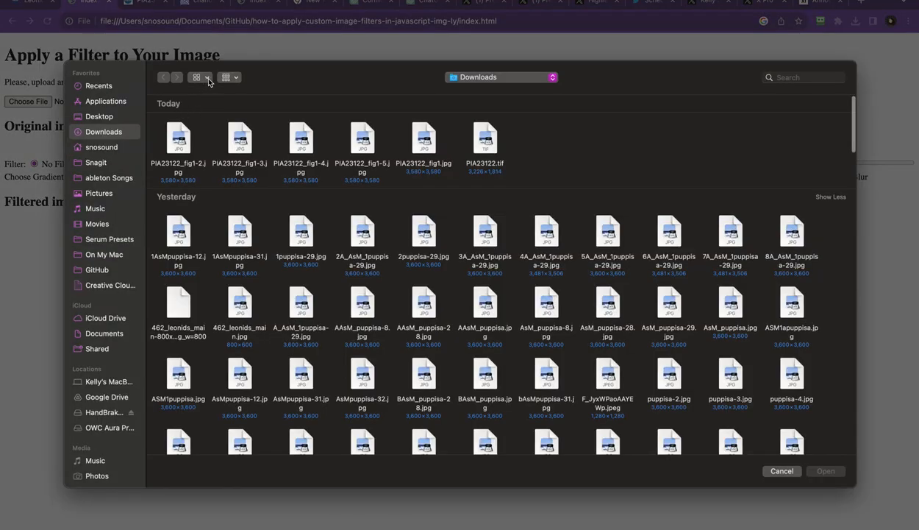
{"action": "left_click", "coordinate": [206, 78]}
{"action": "left_click", "coordinate": [215, 147]}
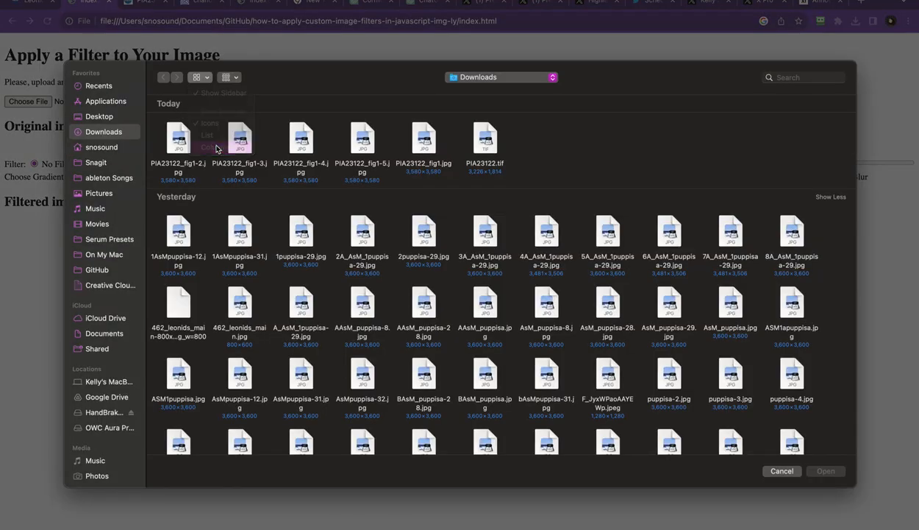
{"action": "left_click", "coordinate": [199, 119]}
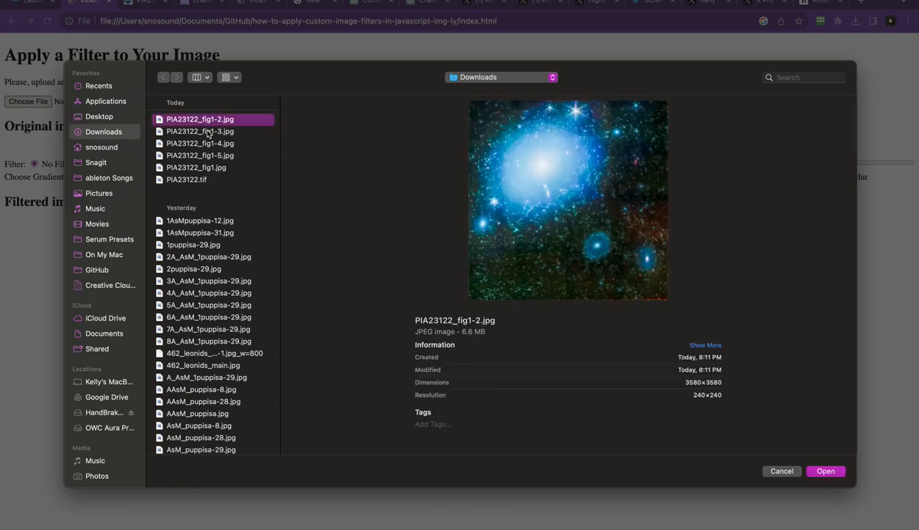
{"action": "left_click", "coordinate": [208, 132]}
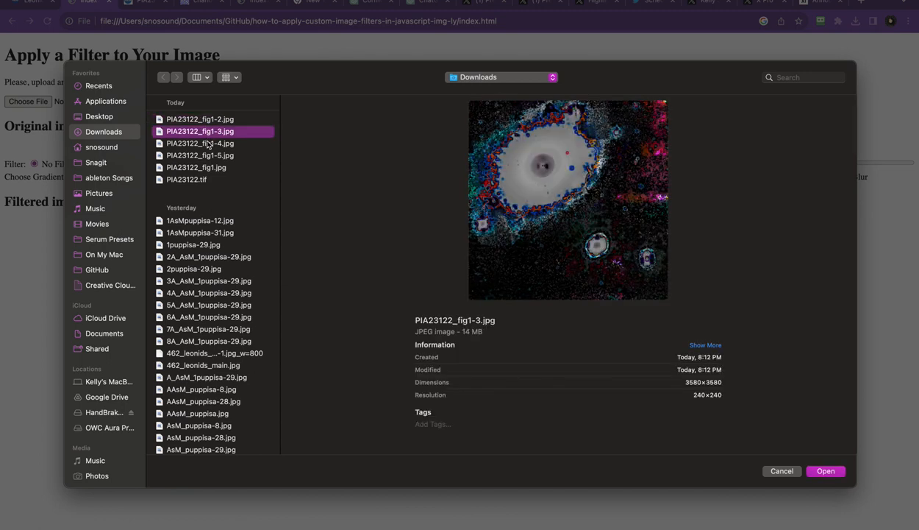
{"action": "left_click", "coordinate": [208, 144]}
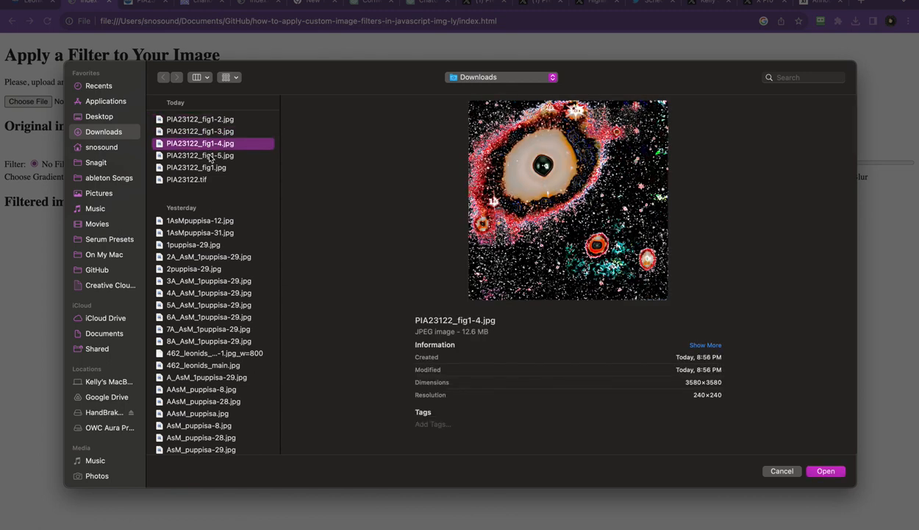
{"action": "left_click", "coordinate": [210, 156]}
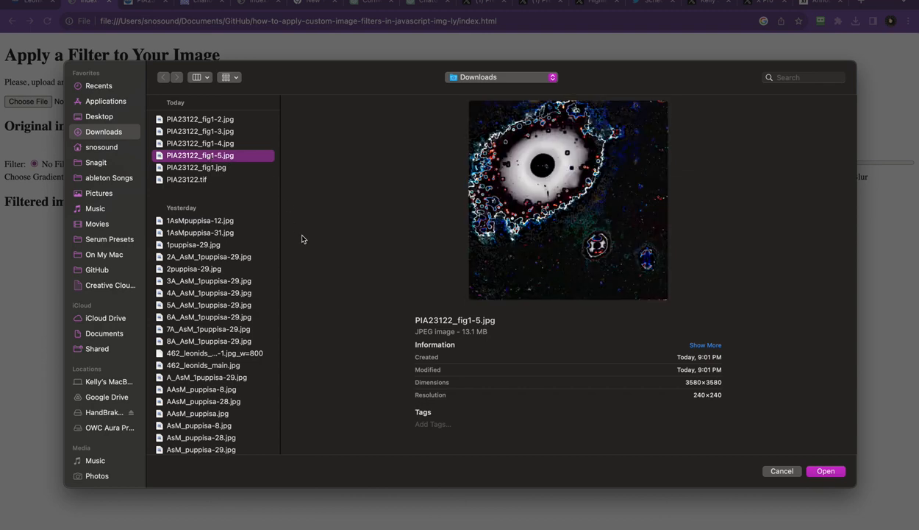
{"action": "left_click", "coordinate": [824, 470]}
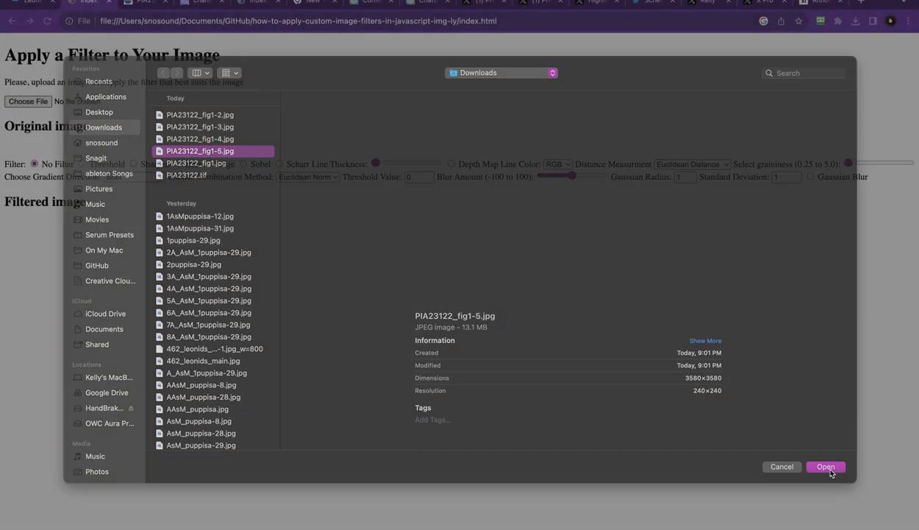
Step: Look over the loaded original image and apply the Scharr filter to it
{"action": "scroll", "coordinate": [518, 302], "scroll_direction": "down", "scroll_amount": 10}
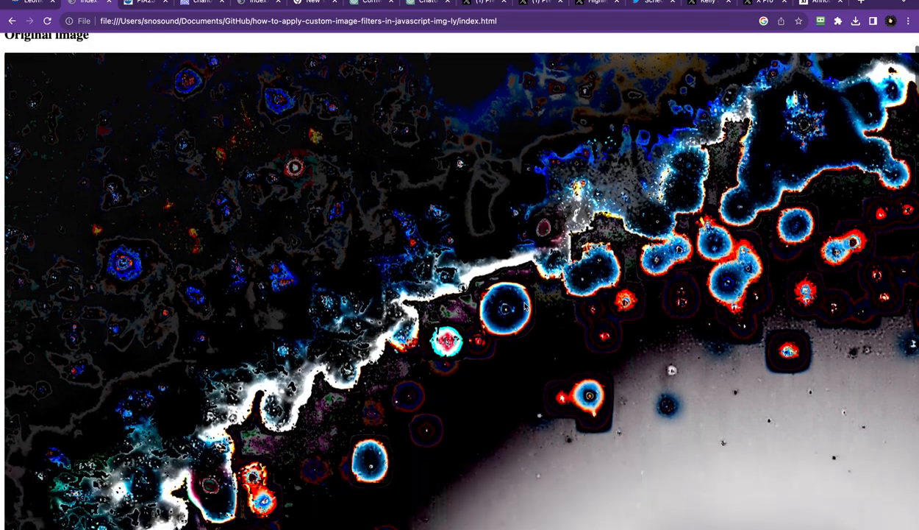
{"action": "scroll", "coordinate": [526, 306], "scroll_direction": "down", "scroll_amount": 8}
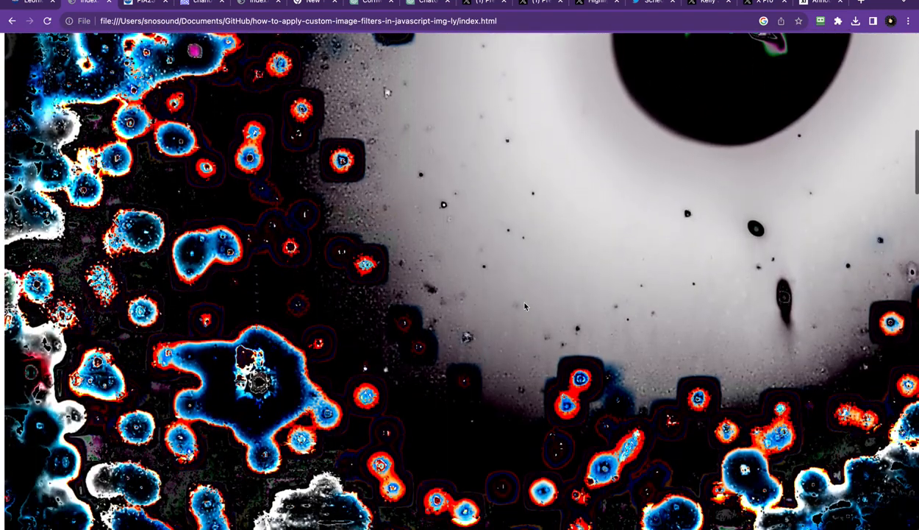
{"action": "scroll", "coordinate": [526, 308], "scroll_direction": "down", "scroll_amount": 5}
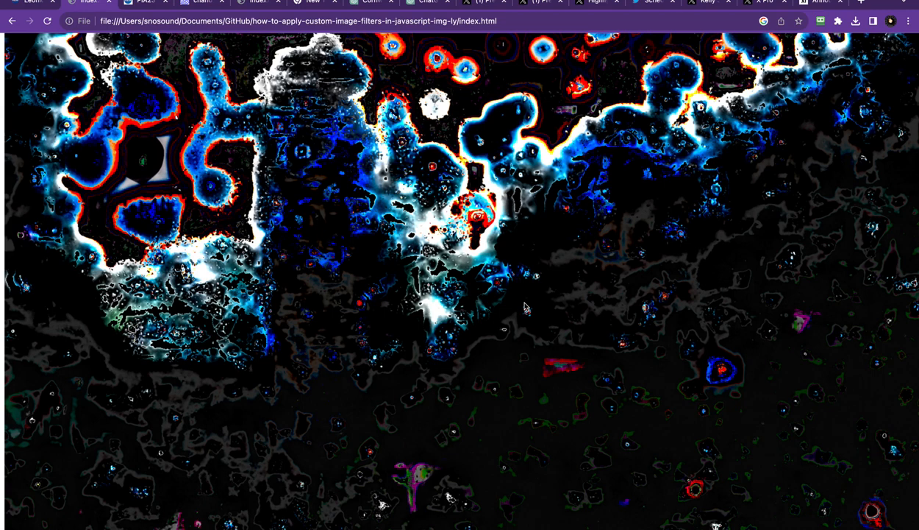
{"action": "scroll", "coordinate": [525, 308], "scroll_direction": "up", "scroll_amount": 10}
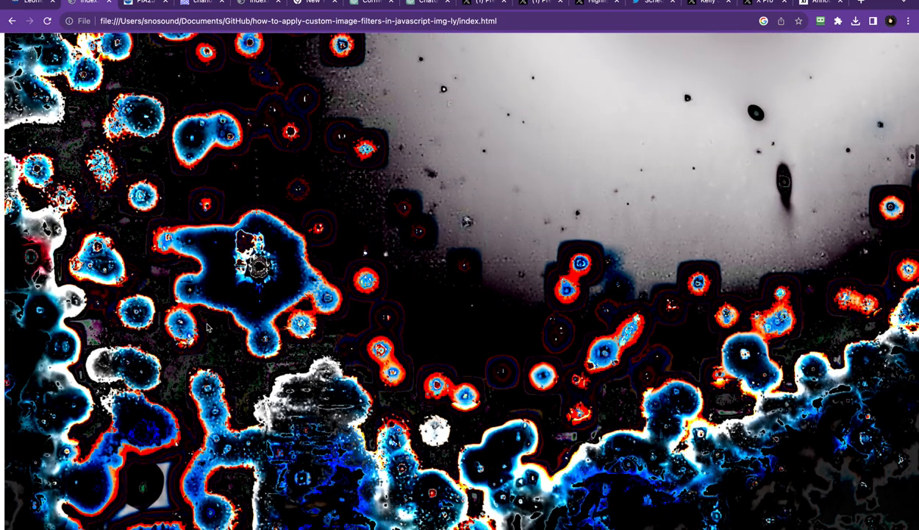
{"action": "scroll", "coordinate": [498, 60], "scroll_direction": "up", "scroll_amount": 4}
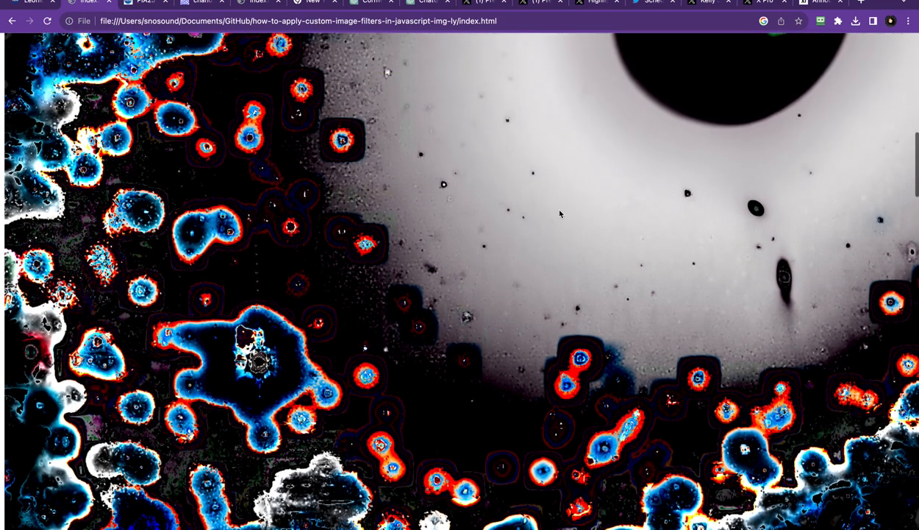
{"action": "scroll", "coordinate": [655, 317], "scroll_direction": "down", "scroll_amount": 15}
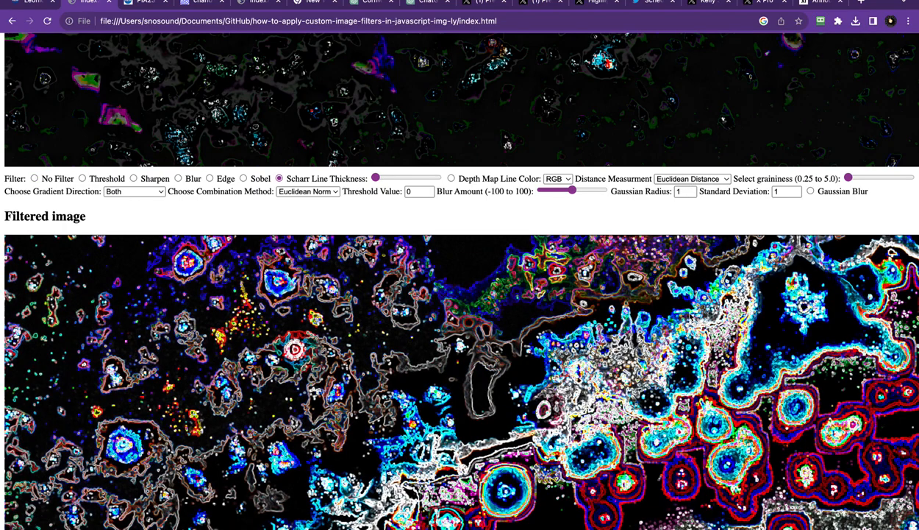
Step: Examine the Scharr-filtered image up close, around the dark galaxy core and the area beside and below it
{"action": "scroll", "coordinate": [690, 318], "scroll_direction": "down", "scroll_amount": 10}
{"action": "scroll", "coordinate": [690, 317], "scroll_direction": "down", "scroll_amount": 1}
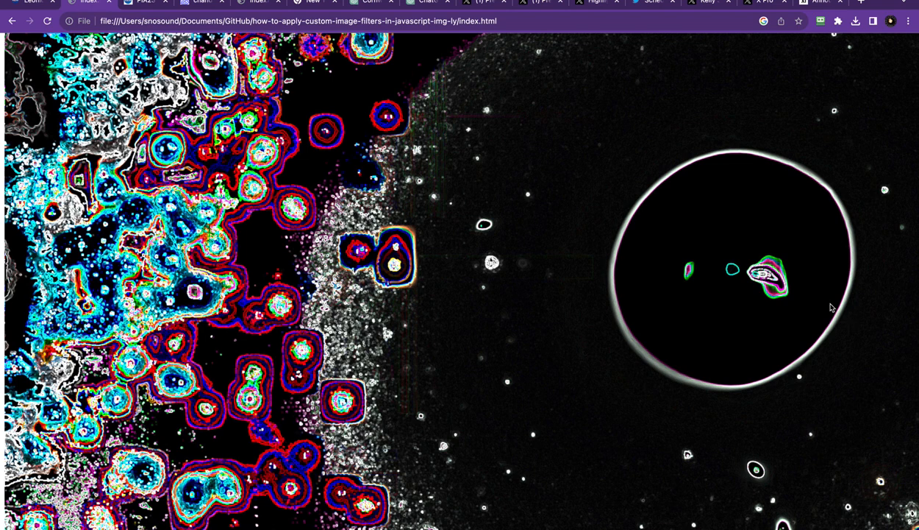
{"action": "scroll", "coordinate": [831, 308], "scroll_direction": "up", "scroll_amount": 5}
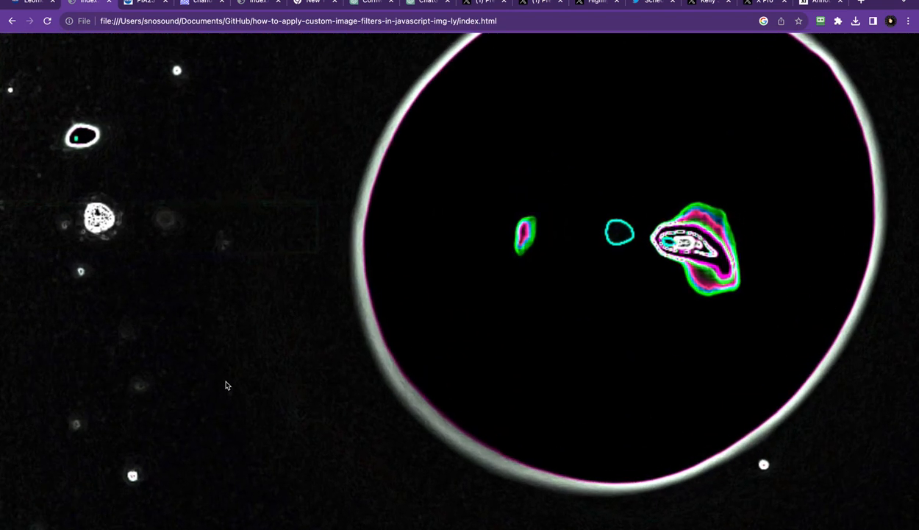
{"action": "scroll", "coordinate": [226, 385], "scroll_direction": "left", "scroll_amount": 5}
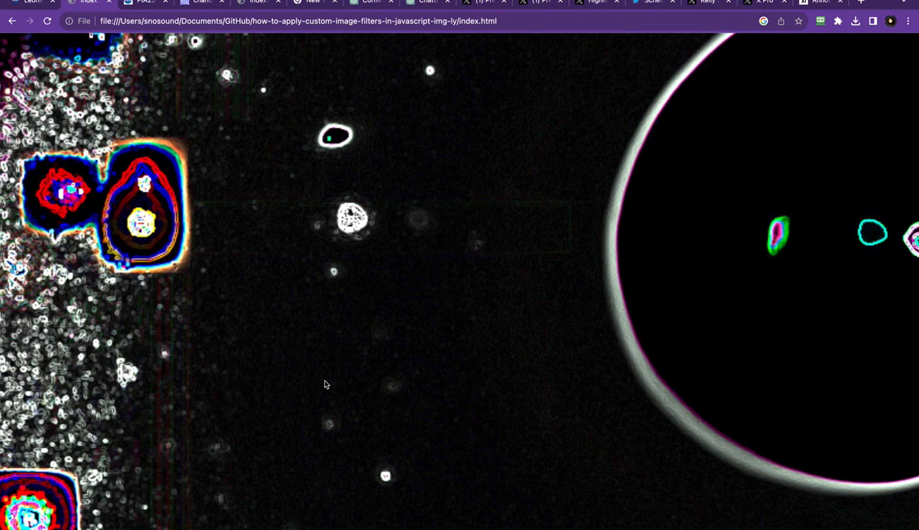
{"action": "scroll", "coordinate": [221, 402], "scroll_direction": "down", "scroll_amount": 6}
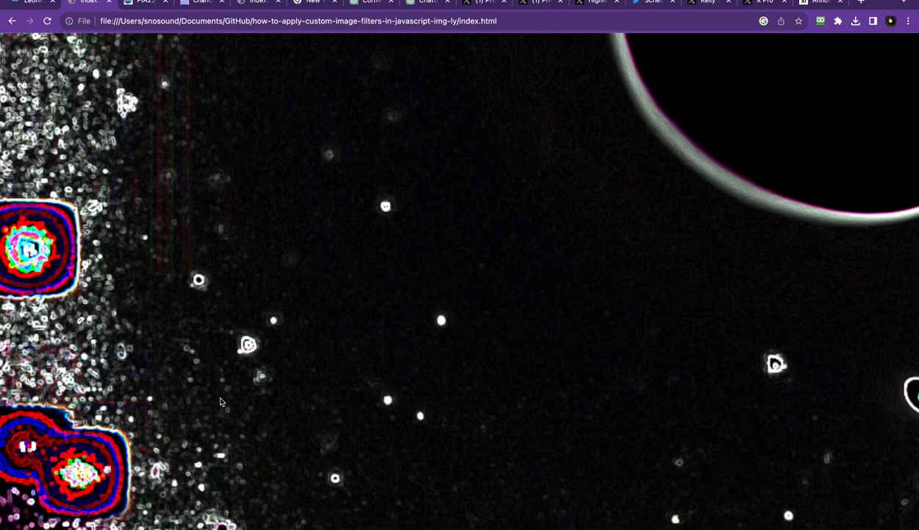
{"action": "scroll", "coordinate": [221, 402], "scroll_direction": "down", "scroll_amount": 5}
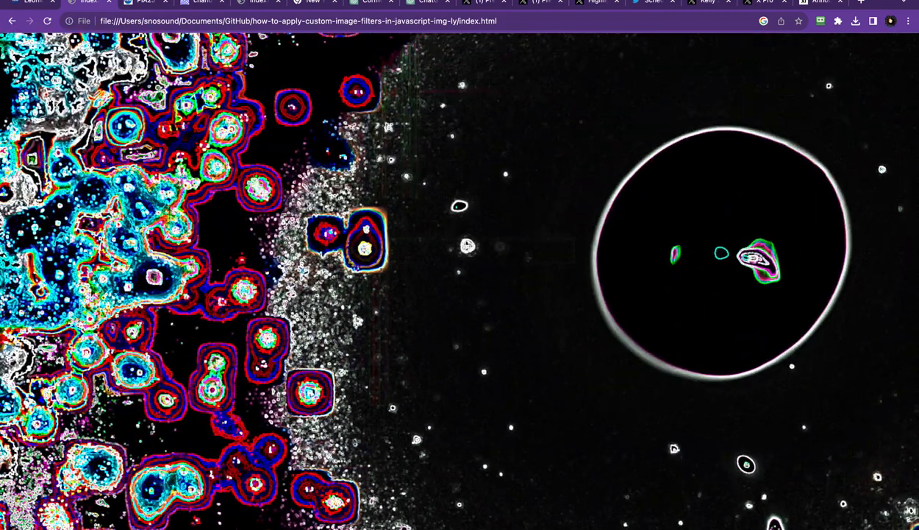
{"action": "scroll", "coordinate": [308, 292], "scroll_direction": "up", "scroll_amount": 3}
Step: Try the Depth Map filter on the image and look over the galaxy core and its surroundings
{"action": "scroll", "coordinate": [314, 300], "scroll_direction": "up", "scroll_amount": 6}
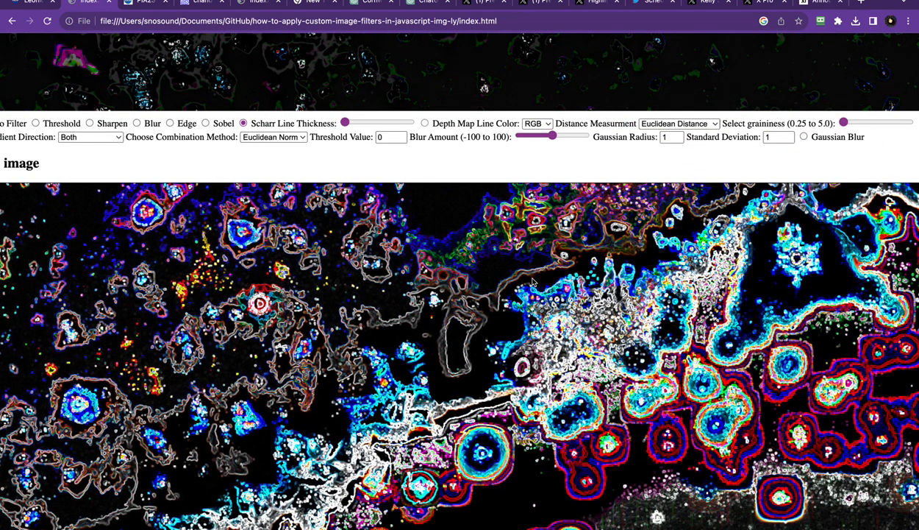
{"action": "scroll", "coordinate": [533, 282], "scroll_direction": "down", "scroll_amount": 4}
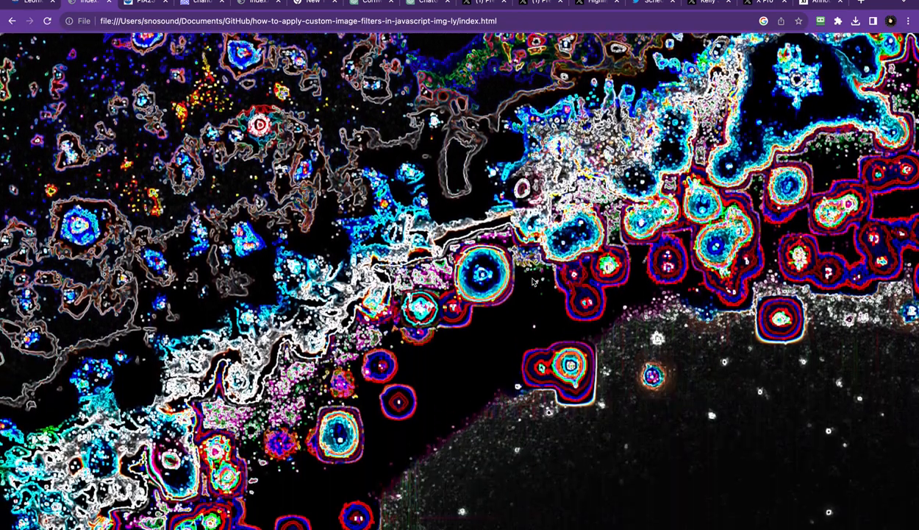
{"action": "scroll", "coordinate": [533, 282], "scroll_direction": "down", "scroll_amount": 8}
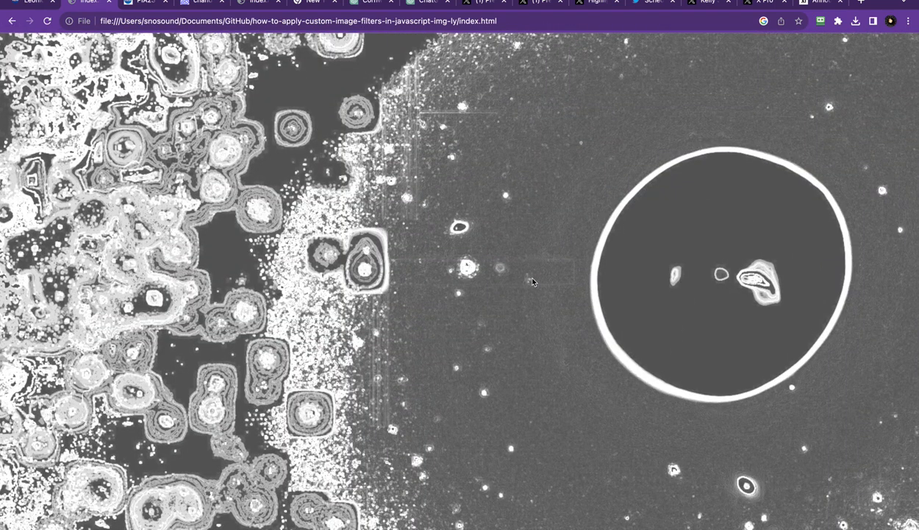
{"action": "scroll", "coordinate": [533, 282], "scroll_direction": "down", "scroll_amount": 8}
{"action": "scroll", "coordinate": [533, 282], "scroll_direction": "down", "scroll_amount": 3}
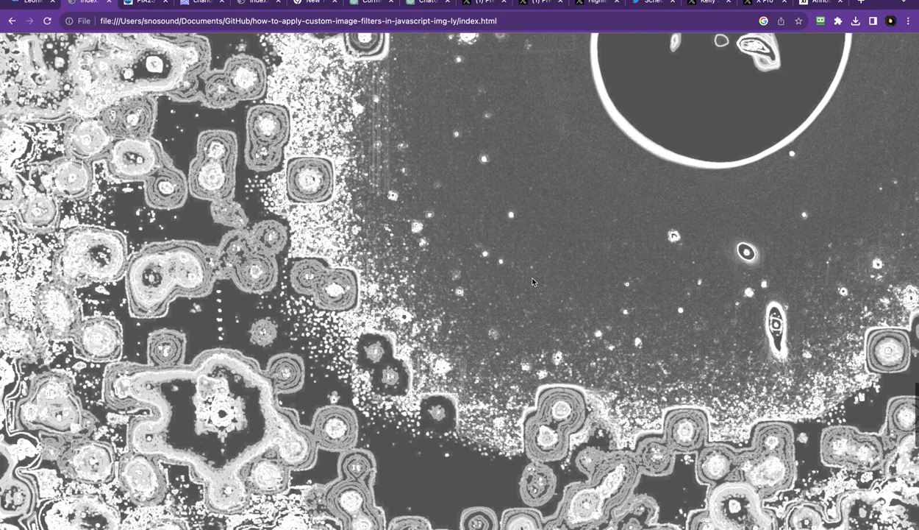
{"action": "scroll", "coordinate": [533, 282], "scroll_direction": "up", "scroll_amount": 1}
{"action": "scroll", "coordinate": [533, 282], "scroll_direction": "up", "scroll_amount": 15}
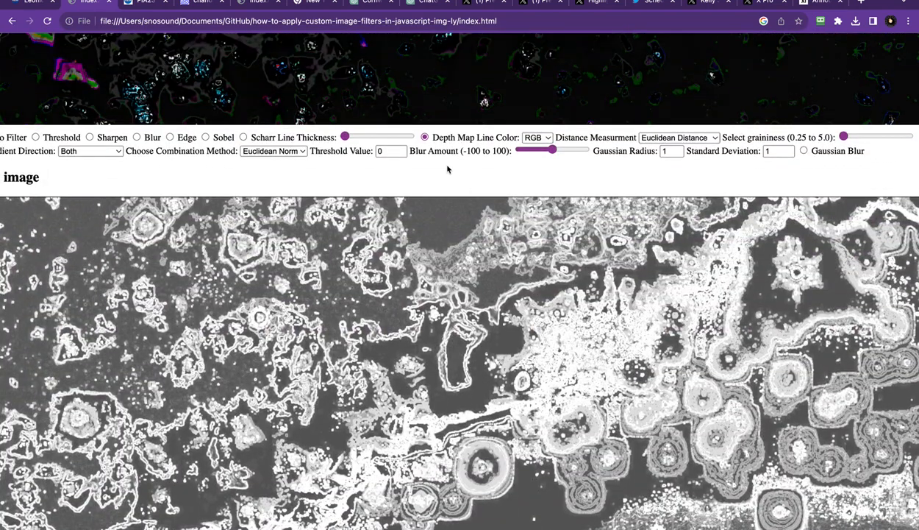
Step: Set the line color to Neon and the distance measurement to Manhattan Distance, and reapply the Scharr filter
{"action": "left_click", "coordinate": [537, 139]}
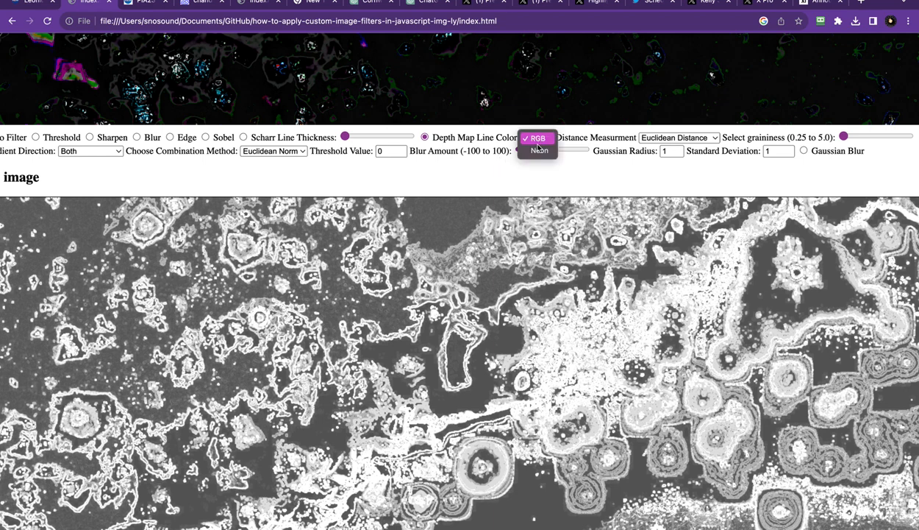
{"action": "left_click", "coordinate": [538, 150]}
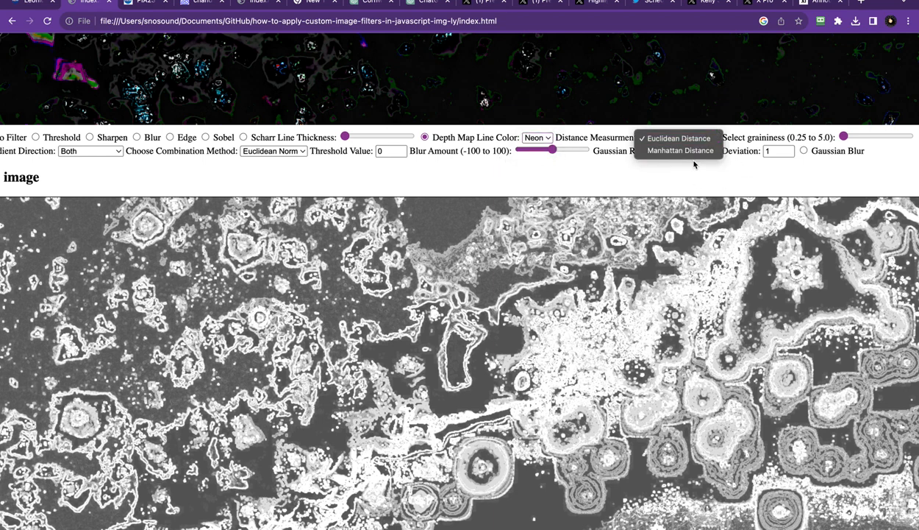
{"action": "left_click", "coordinate": [697, 150]}
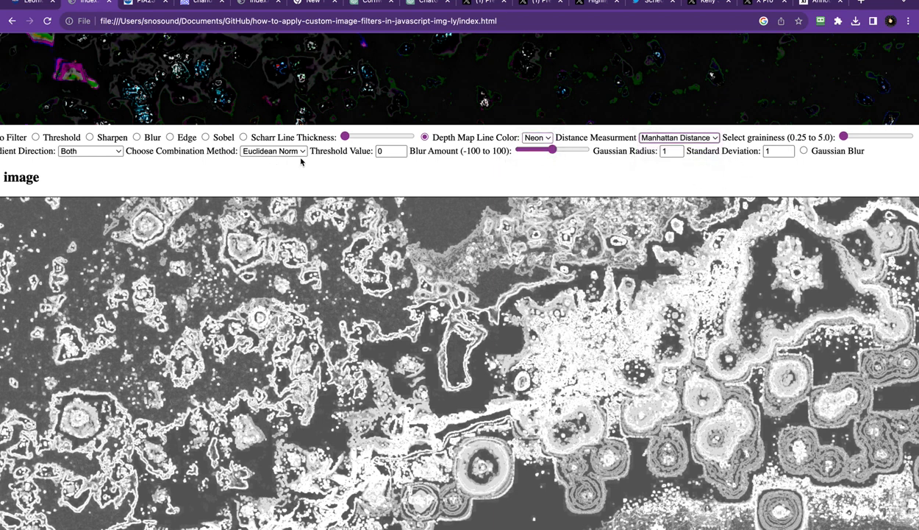
{"action": "left_click", "coordinate": [243, 139]}
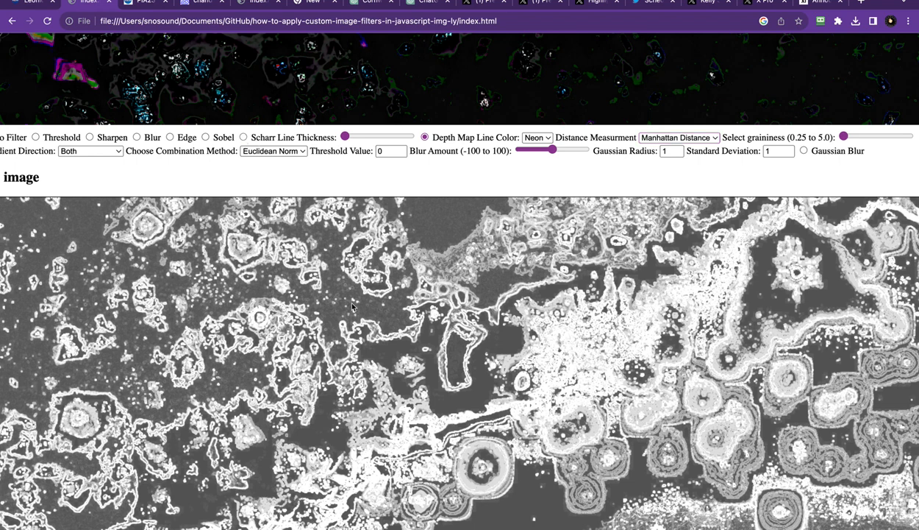
Step: Examine the new Scharr result from the galaxy core down to the outlined structures along the image's lower edge
{"action": "scroll", "coordinate": [352, 306], "scroll_direction": "down", "scroll_amount": 5}
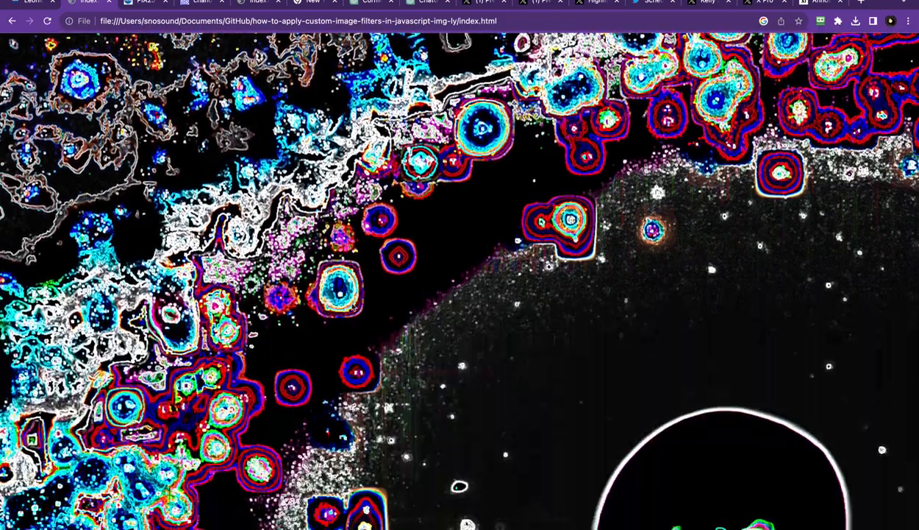
{"action": "scroll", "coordinate": [352, 306], "scroll_direction": "down", "scroll_amount": 5}
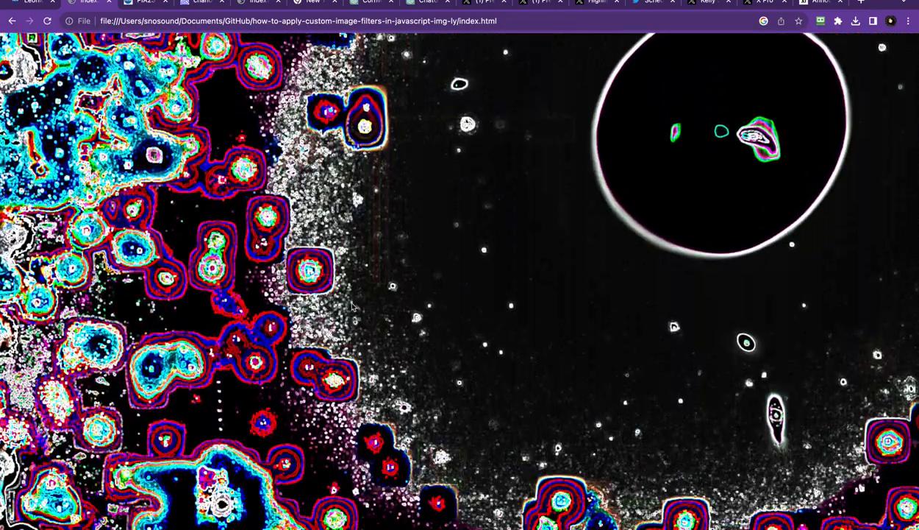
{"action": "scroll", "coordinate": [353, 306], "scroll_direction": "down", "scroll_amount": 5}
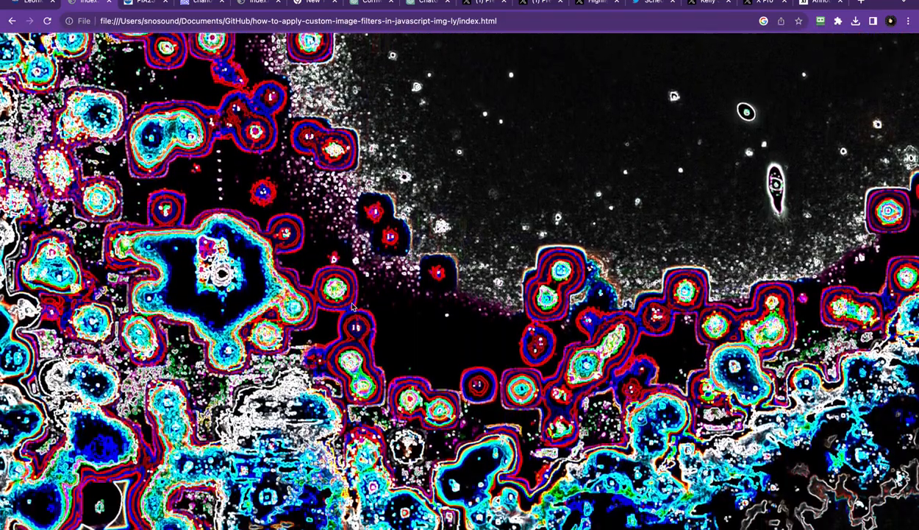
{"action": "scroll", "coordinate": [352, 306], "scroll_direction": "down", "scroll_amount": 5}
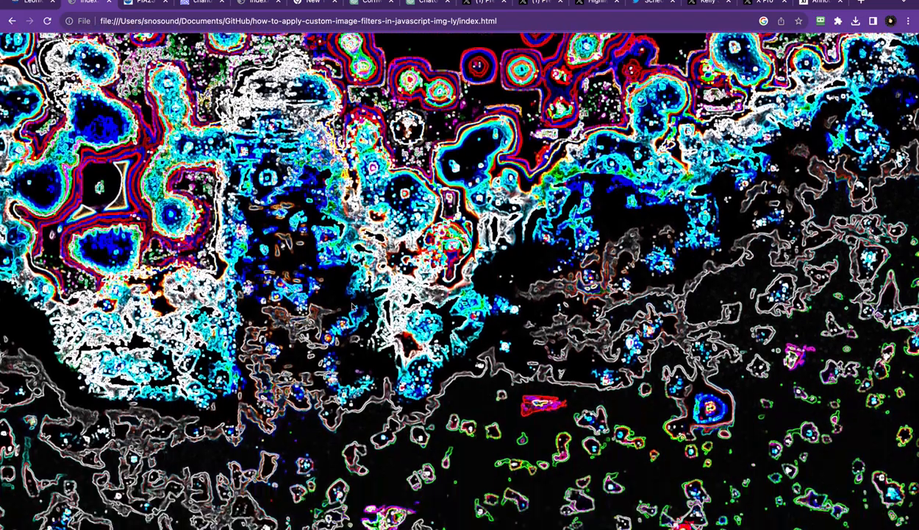
{"action": "scroll", "coordinate": [352, 306], "scroll_direction": "down", "scroll_amount": 2}
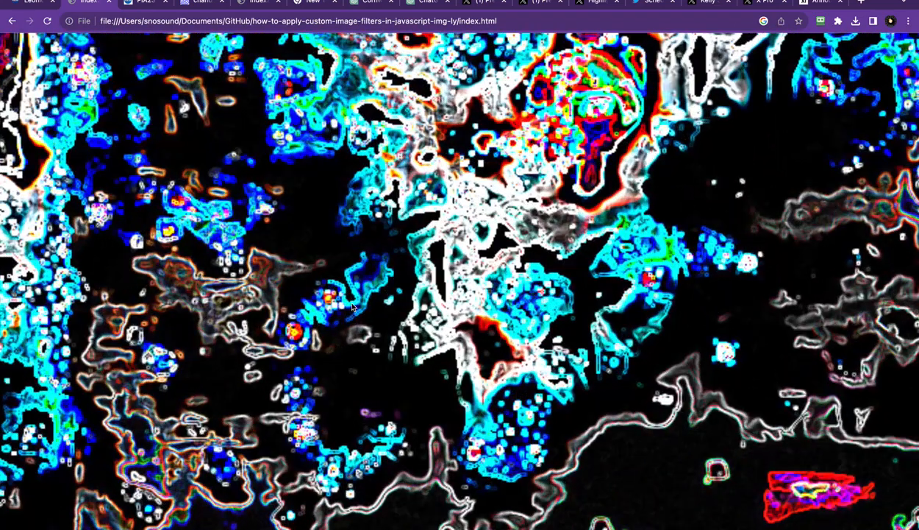
{"action": "scroll", "coordinate": [259, 332], "scroll_direction": "left", "scroll_amount": 2}
{"action": "scroll", "coordinate": [259, 332], "scroll_direction": "right", "scroll_amount": 5}
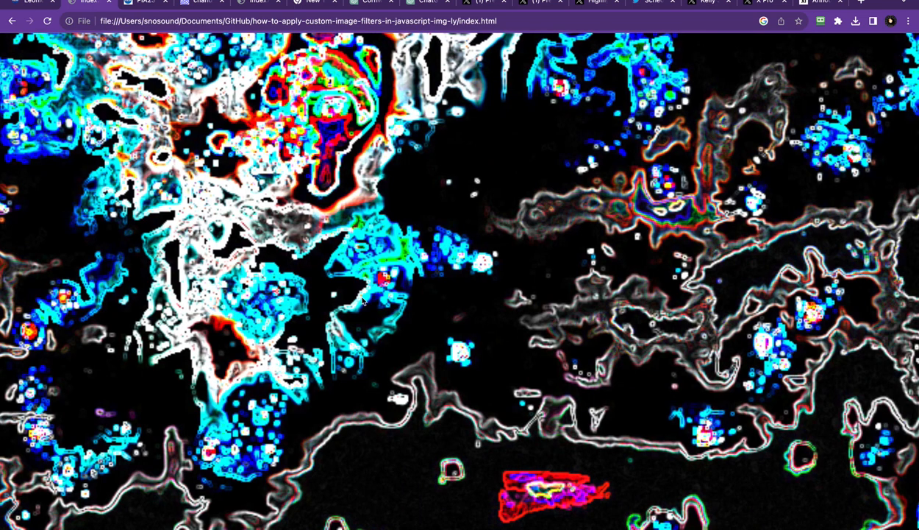
{"action": "scroll", "coordinate": [363, 301], "scroll_direction": "right", "scroll_amount": 6}
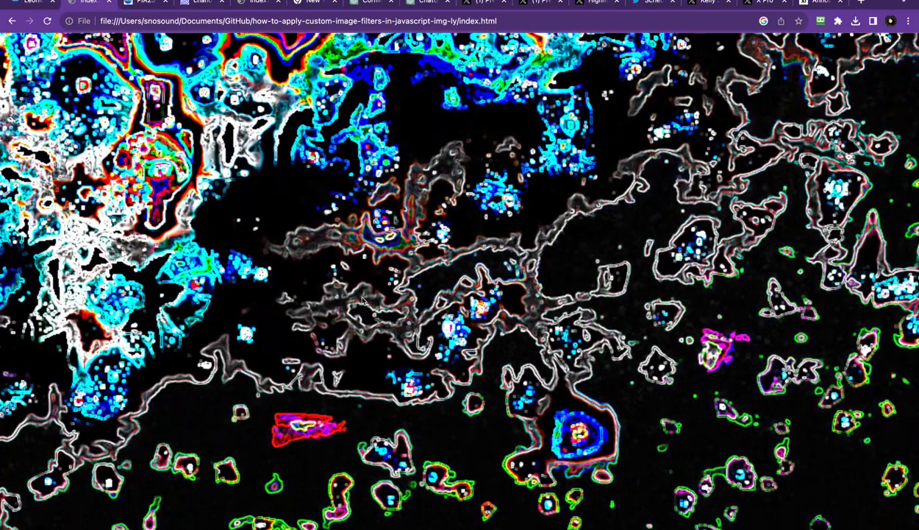
{"action": "scroll", "coordinate": [363, 301], "scroll_direction": "up", "scroll_amount": 15}
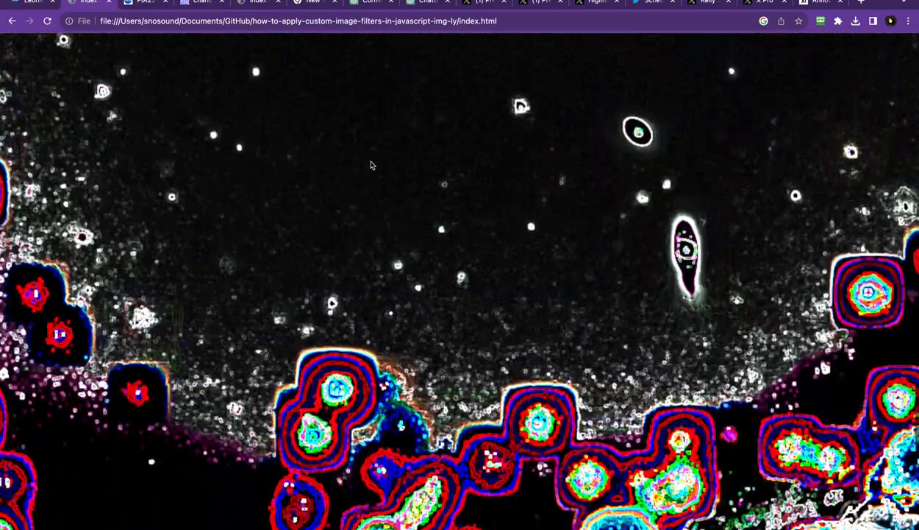
Step: Save the Scharr-filtered image in the Downloads folder as AsM_PIA23122_fig1-5.jpg
{"action": "right_click", "coordinate": [371, 148]}
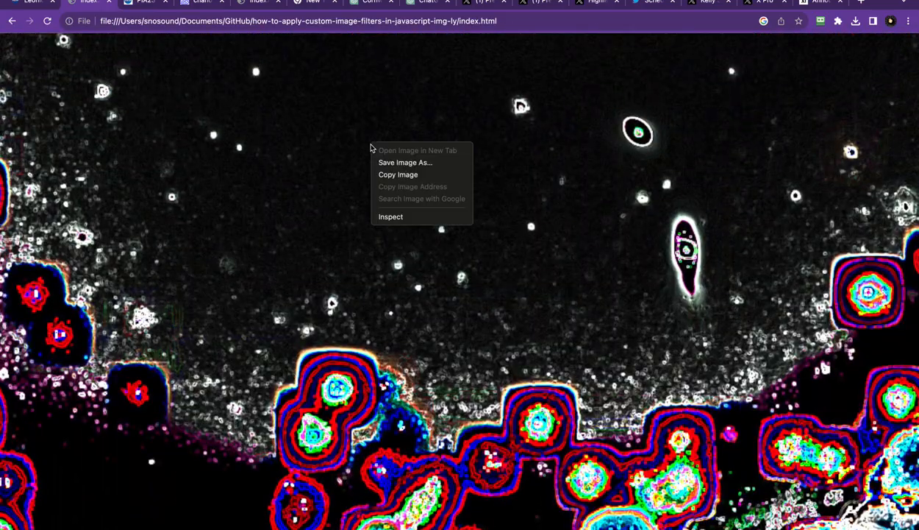
{"action": "left_click", "coordinate": [422, 165]}
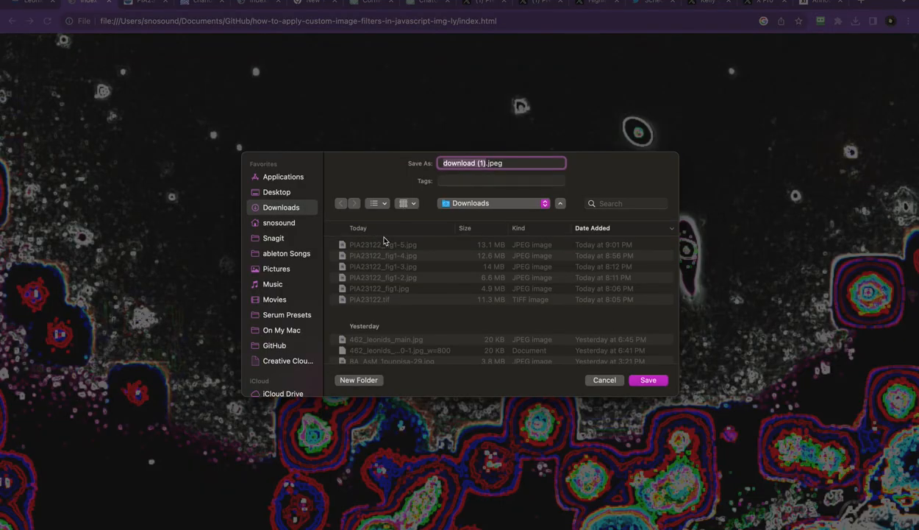
{"action": "left_click", "coordinate": [389, 246]}
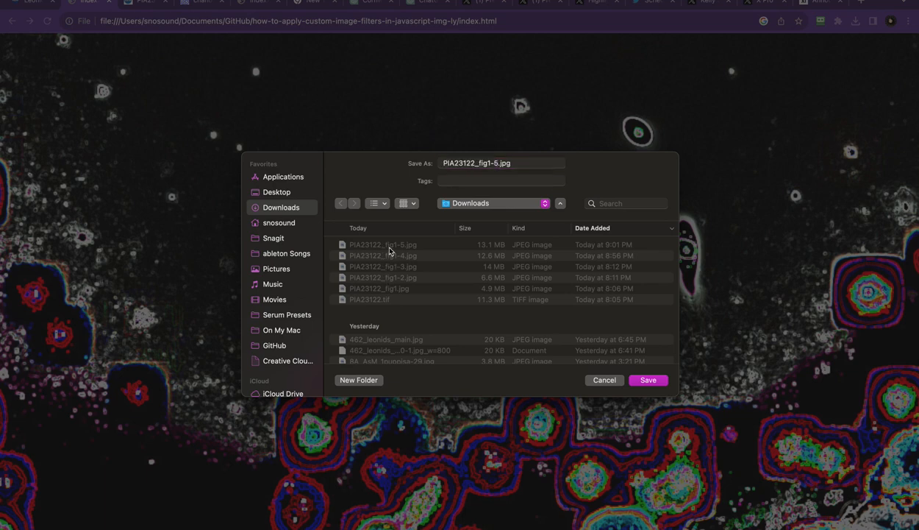
{"action": "left_click", "coordinate": [444, 162]}
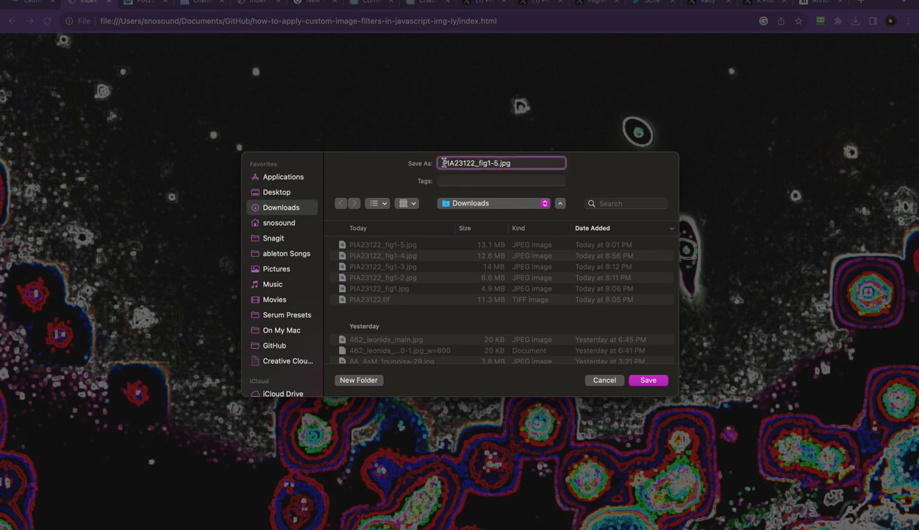
{"action": "type", "text": "AsM_"}
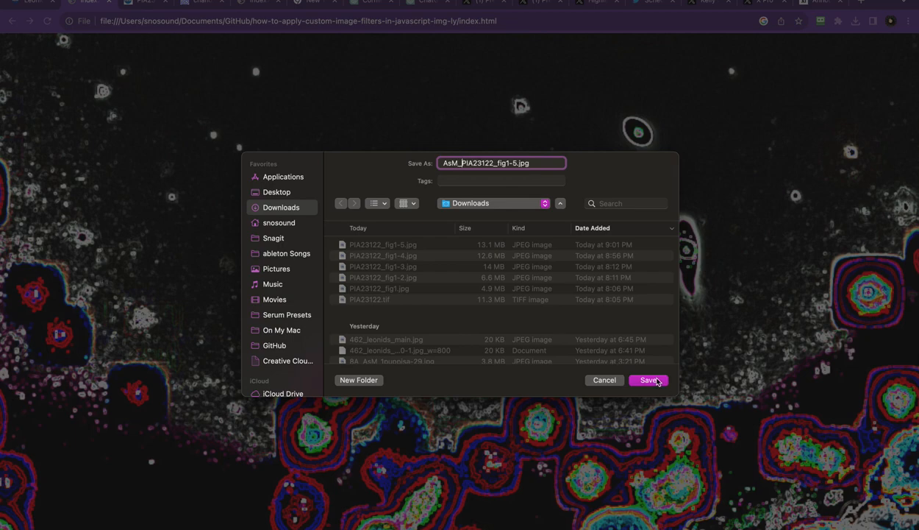
{"action": "left_click", "coordinate": [646, 376]}
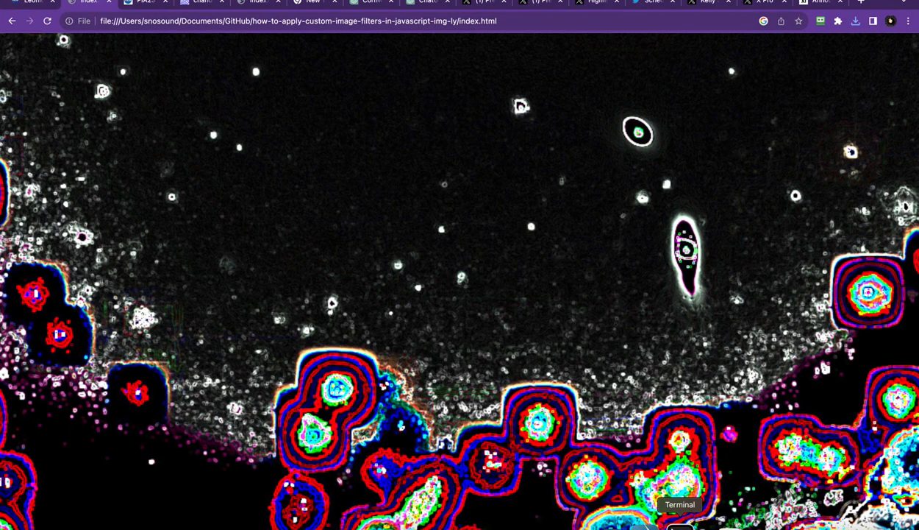
Step: Switch to Star Stacker and load AsM_PIA23122_fig1-5.jpg and PIA23122_fig1-5.jpg from the Downloads folder
{"action": "left_click", "coordinate": [657, 527]}
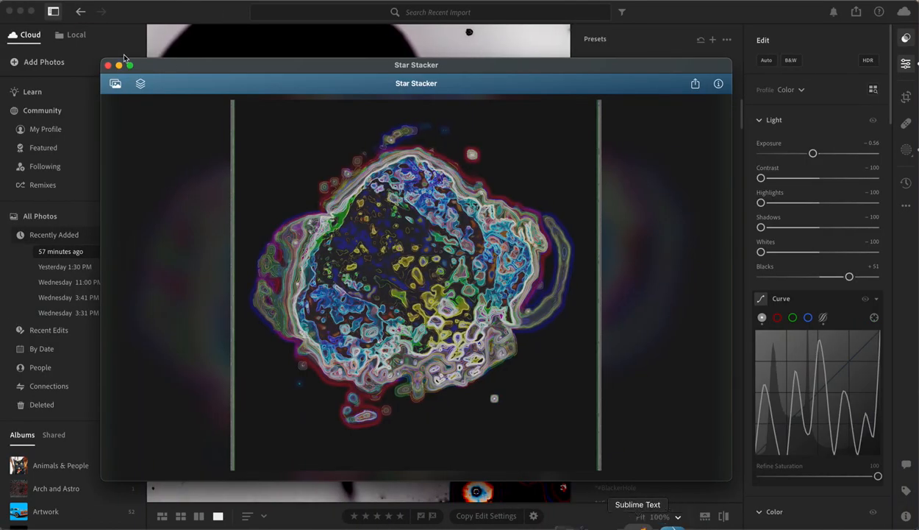
{"action": "left_click", "coordinate": [116, 83]}
{"action": "left_click", "coordinate": [128, 113]}
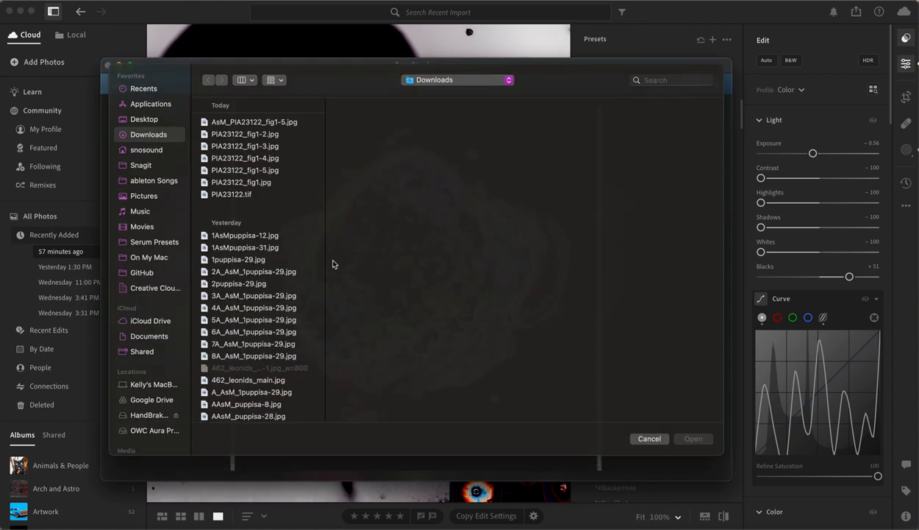
{"action": "left_click", "coordinate": [269, 132]}
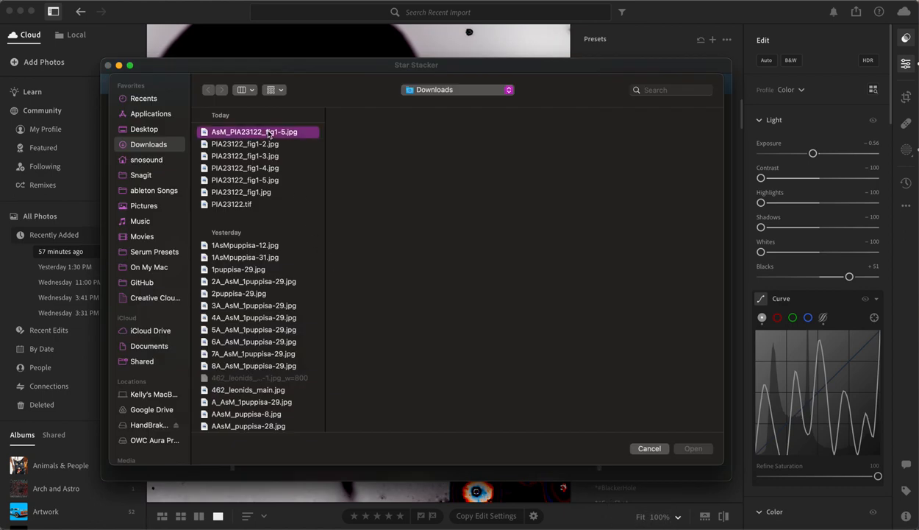
{"action": "left_click", "coordinate": [263, 181], "text": "super"}
{"action": "left_click", "coordinate": [693, 448]}
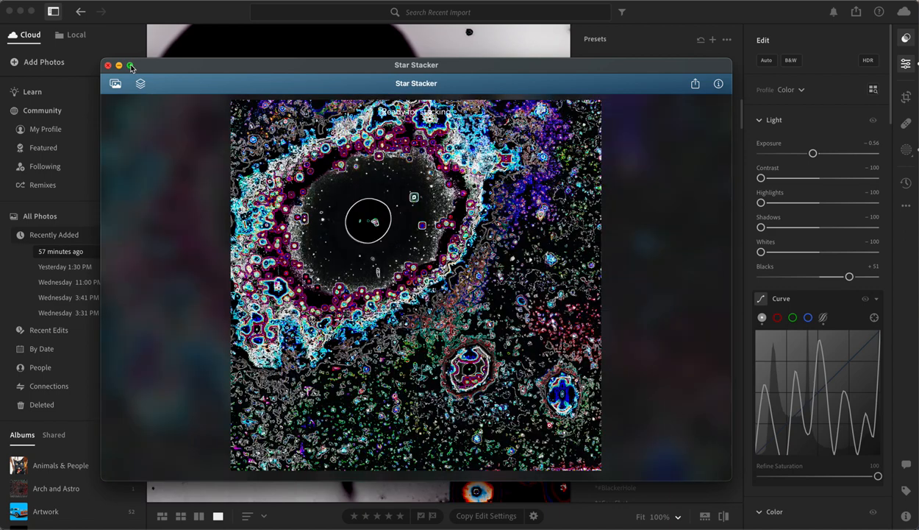
Step: Set the stacking order to reverse and stack the two loaded images
{"action": "mouse_move", "coordinate": [130, 68]}
{"action": "left_click", "coordinate": [141, 83]}
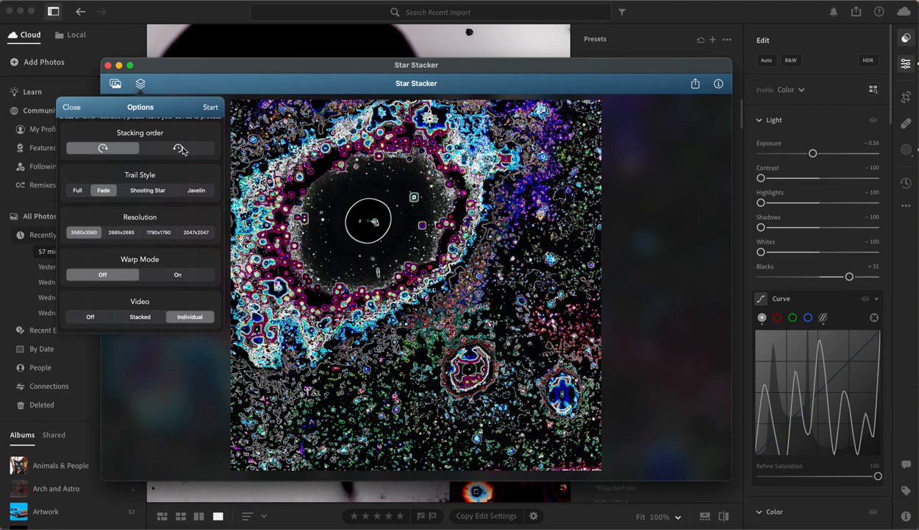
{"action": "left_click", "coordinate": [181, 150]}
{"action": "left_click", "coordinate": [209, 108]}
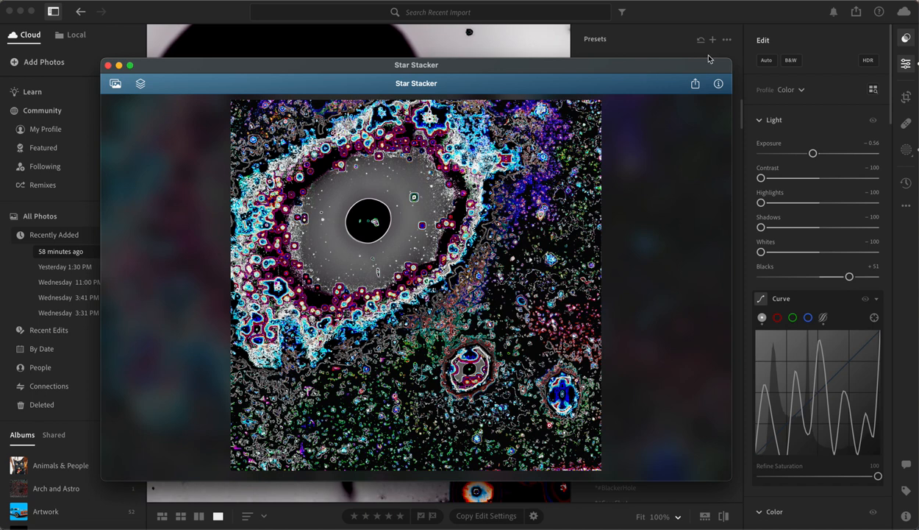
Step: Save the stacked image in the Downloads folder as AAsM_PIA23122_fig1-5.jpg
{"action": "left_click", "coordinate": [695, 84]}
{"action": "left_click", "coordinate": [695, 103]}
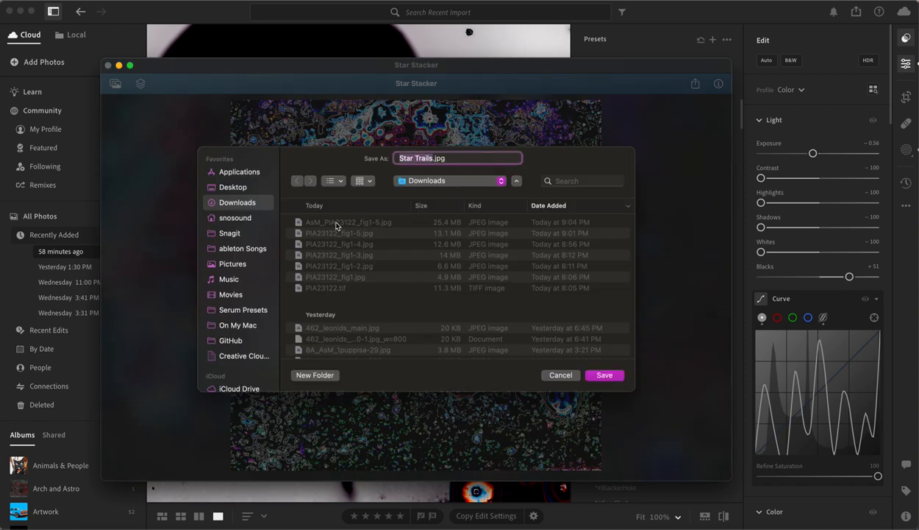
{"action": "left_click", "coordinate": [336, 223]}
{"action": "left_click", "coordinate": [400, 158]}
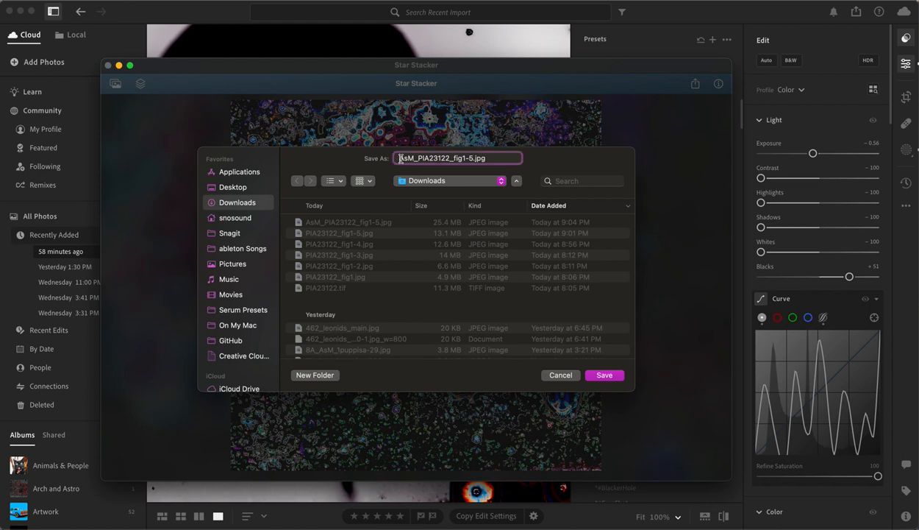
{"action": "type", "text": "A"}
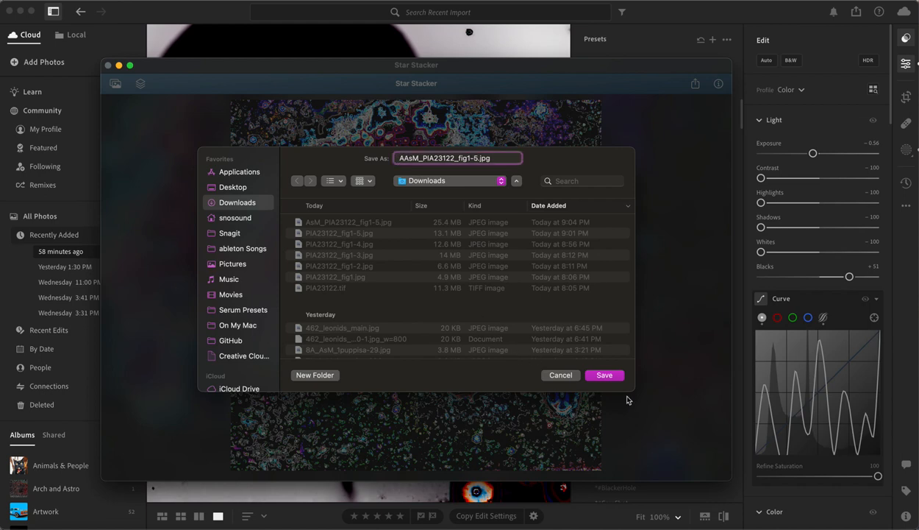
{"action": "left_click", "coordinate": [602, 374]}
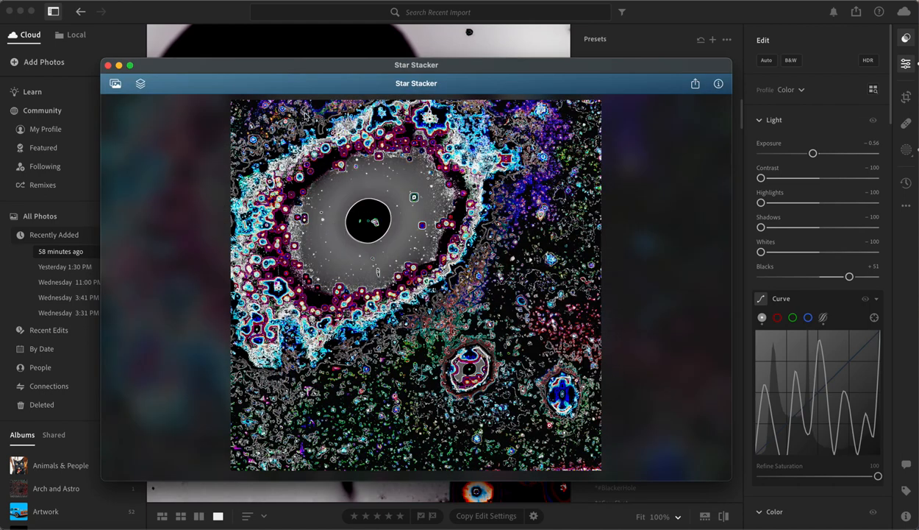
Step: Open AAsM_PIA23122_fig1-5.jpg from the Downloads folder in Finder and display it at actual size
{"action": "mouse_move", "coordinate": [15, 524]}
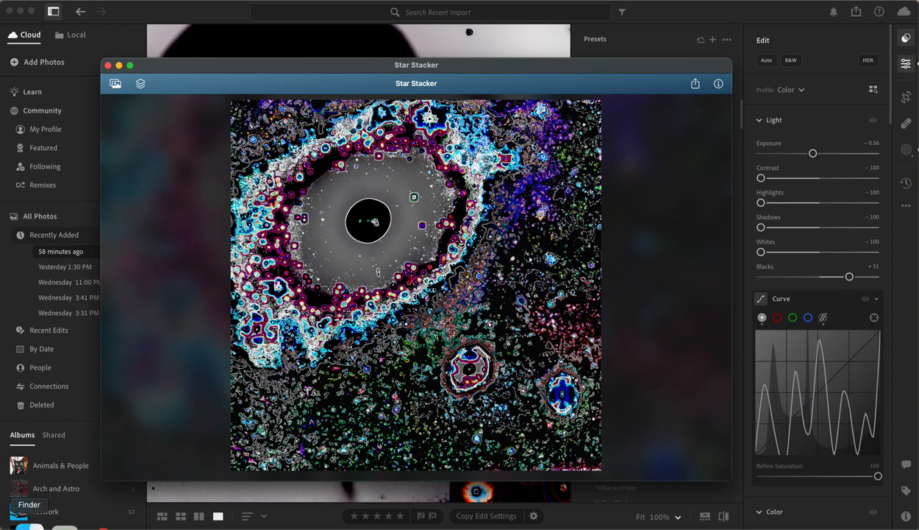
{"action": "left_click", "coordinate": [22, 524]}
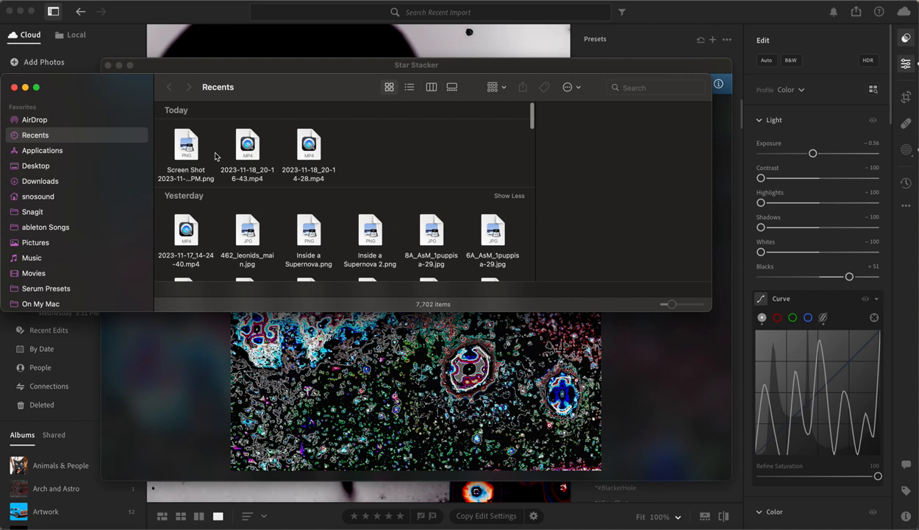
{"action": "left_click", "coordinate": [40, 184]}
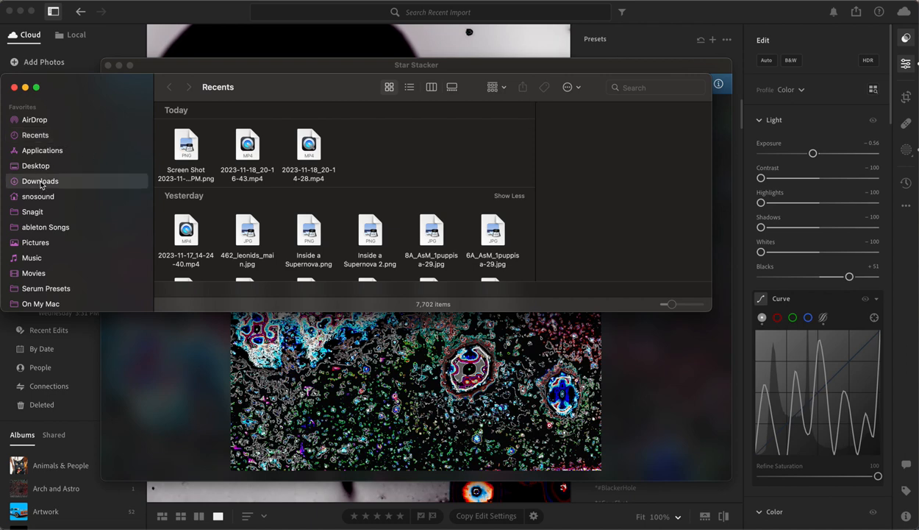
{"action": "left_click", "coordinate": [228, 135]}
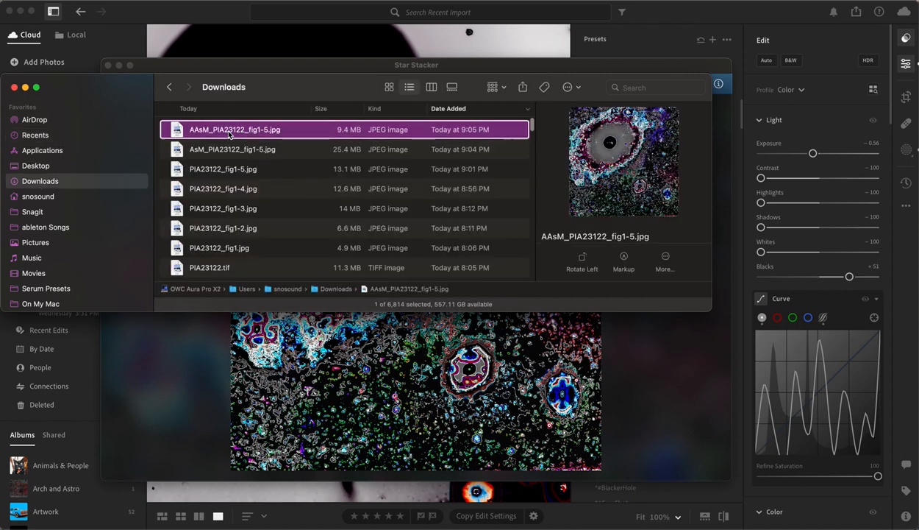
{"action": "right_click", "coordinate": [229, 134]}
{"action": "left_click", "coordinate": [248, 138]}
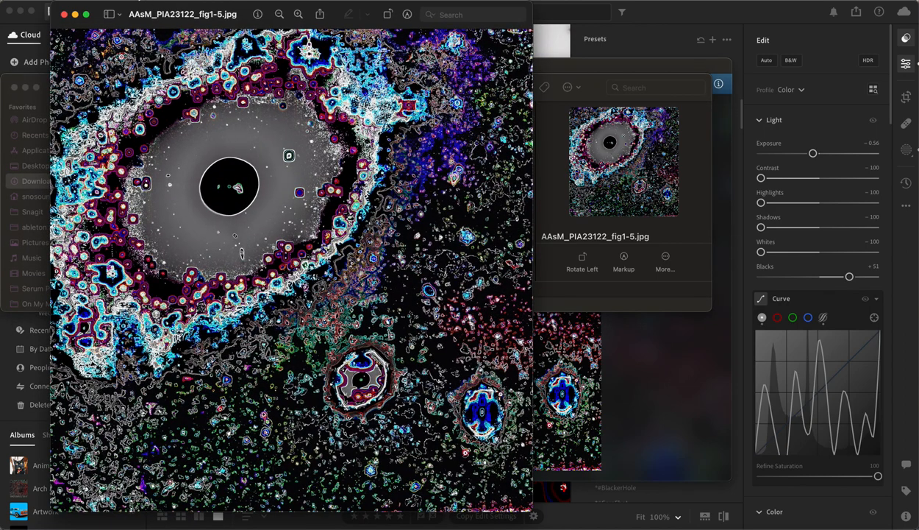
{"action": "left_click", "coordinate": [137, 2]}
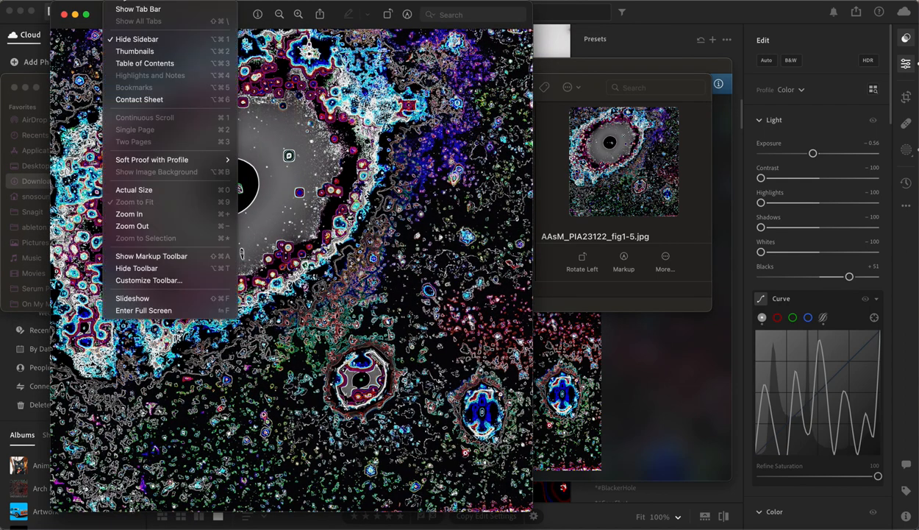
{"action": "left_click", "coordinate": [161, 193]}
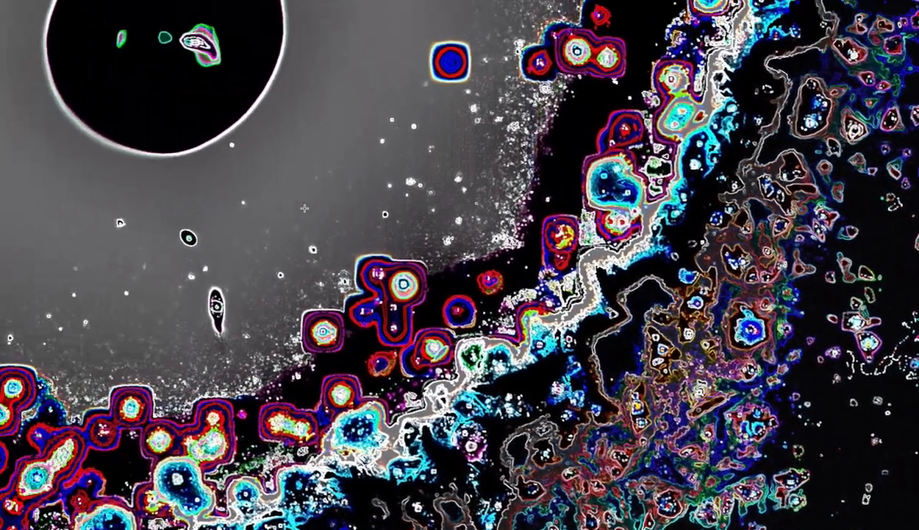
Step: Examine the stacked image up close, around the black galaxy core and the square-outlined objects beside it
{"action": "scroll", "coordinate": [305, 208], "scroll_direction": "left", "scroll_amount": 4}
{"action": "scroll", "coordinate": [305, 208], "scroll_direction": "up", "scroll_amount": 4}
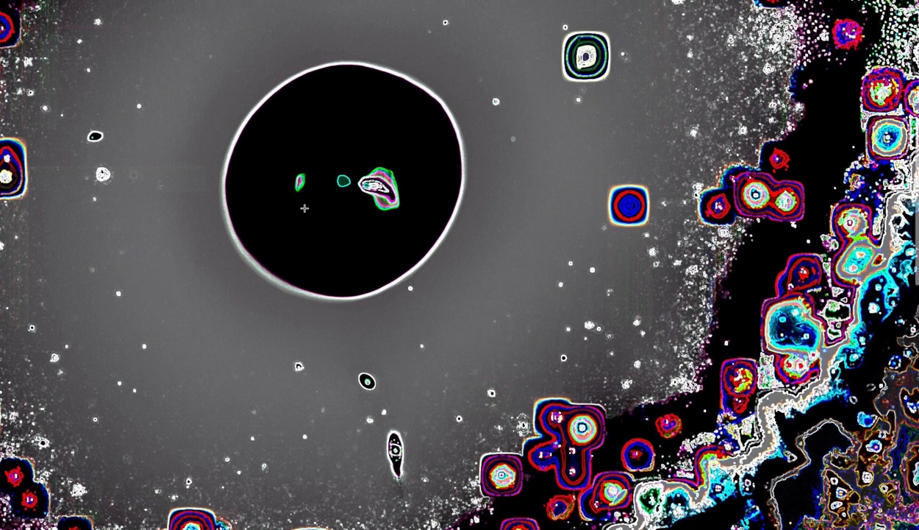
{"action": "scroll", "coordinate": [304, 208], "scroll_direction": "up", "scroll_amount": 6}
{"action": "scroll", "coordinate": [305, 208], "scroll_direction": "down", "scroll_amount": 3}
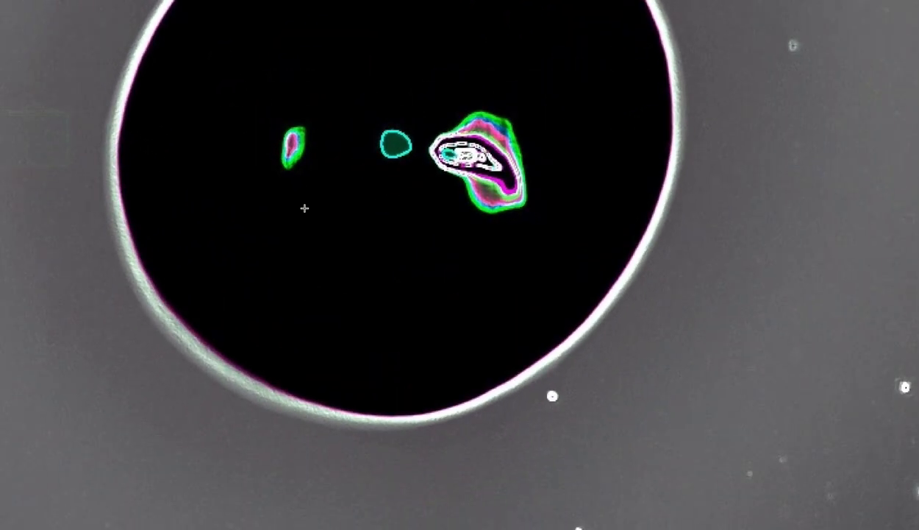
{"action": "scroll", "coordinate": [305, 208], "scroll_direction": "up", "scroll_amount": 2}
{"action": "scroll", "coordinate": [305, 208], "scroll_direction": "up", "scroll_amount": 3}
{"action": "scroll", "coordinate": [305, 208], "scroll_direction": "right", "scroll_amount": 3}
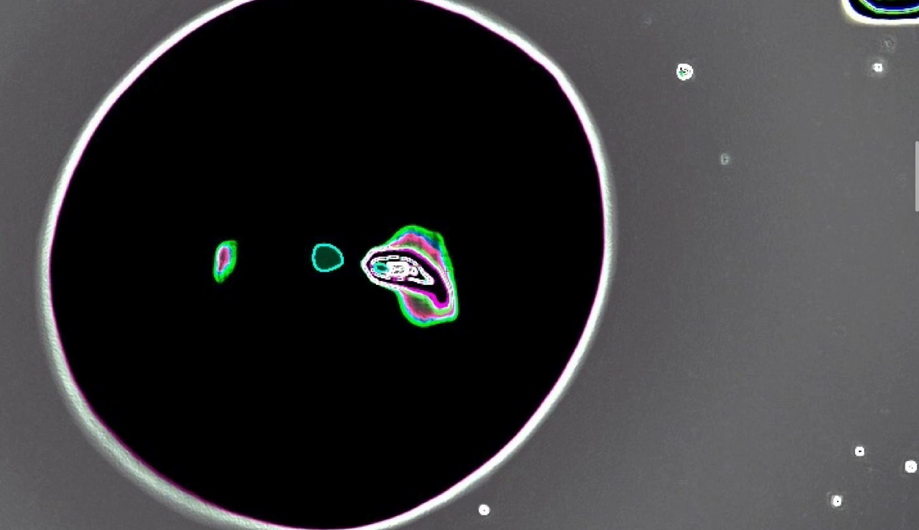
{"action": "scroll", "coordinate": [448, 276], "scroll_direction": "up", "scroll_amount": 3}
{"action": "scroll", "coordinate": [447, 277], "scroll_direction": "right", "scroll_amount": 3}
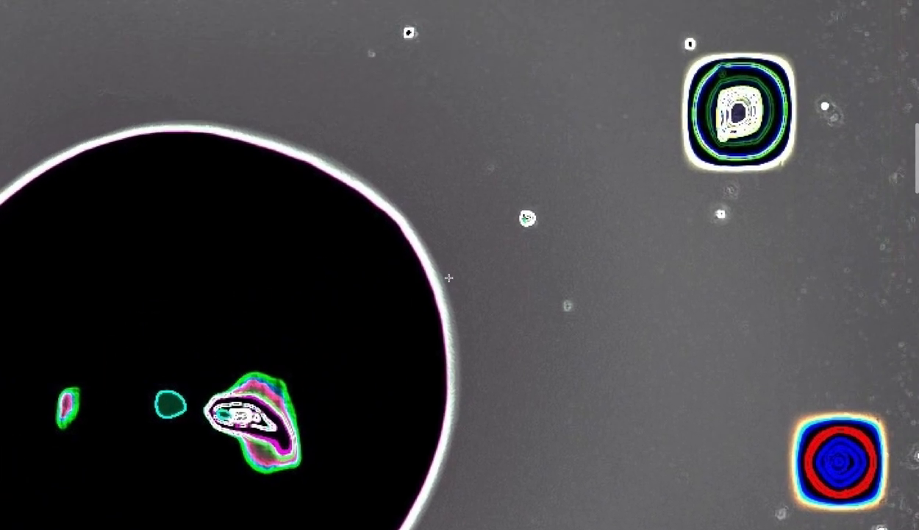
Step: Examine the gray halo around the core, from its right edge past the small elongated objects below to its left edge
{"action": "scroll", "coordinate": [448, 277], "scroll_direction": "down", "scroll_amount": 3}
{"action": "scroll", "coordinate": [449, 277], "scroll_direction": "right", "scroll_amount": 5}
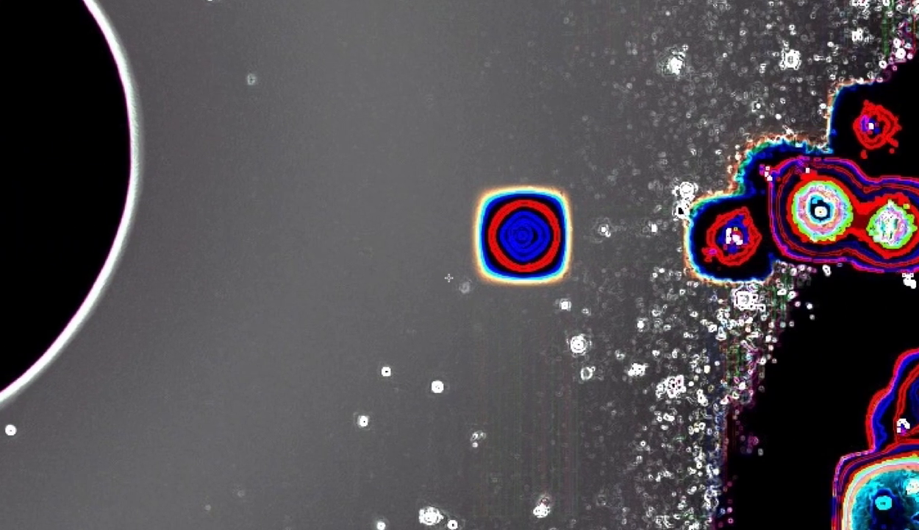
{"action": "scroll", "coordinate": [449, 277], "scroll_direction": "down", "scroll_amount": 5}
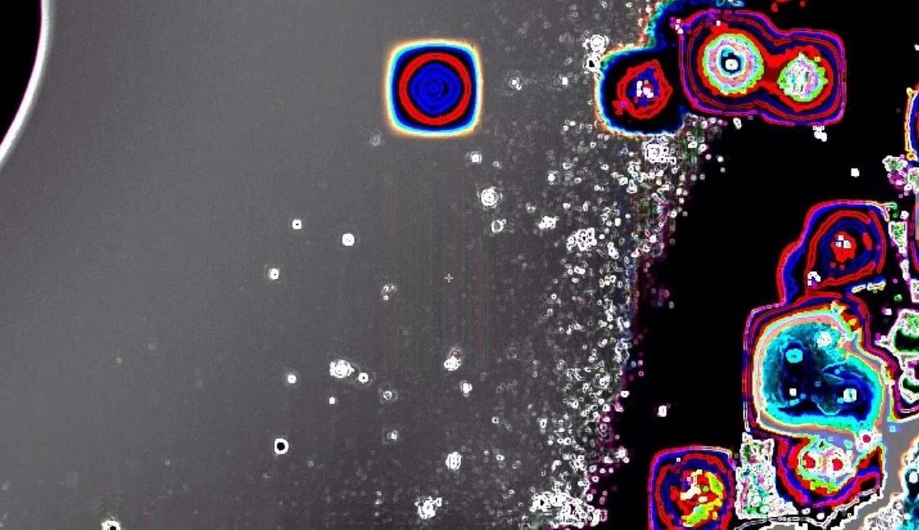
{"action": "scroll", "coordinate": [448, 277], "scroll_direction": "down", "scroll_amount": 3}
{"action": "scroll", "coordinate": [448, 276], "scroll_direction": "left", "scroll_amount": 5}
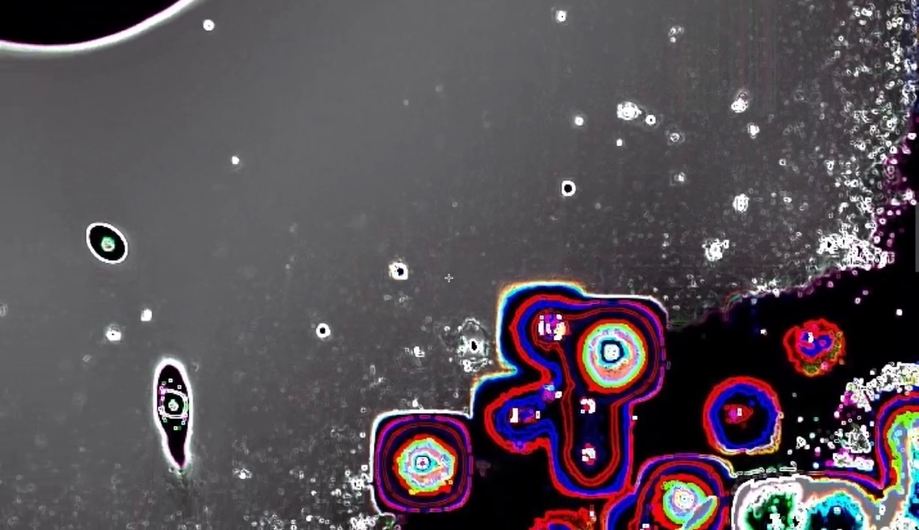
{"action": "scroll", "coordinate": [448, 277], "scroll_direction": "down", "scroll_amount": 2}
{"action": "scroll", "coordinate": [449, 277], "scroll_direction": "left", "scroll_amount": 3}
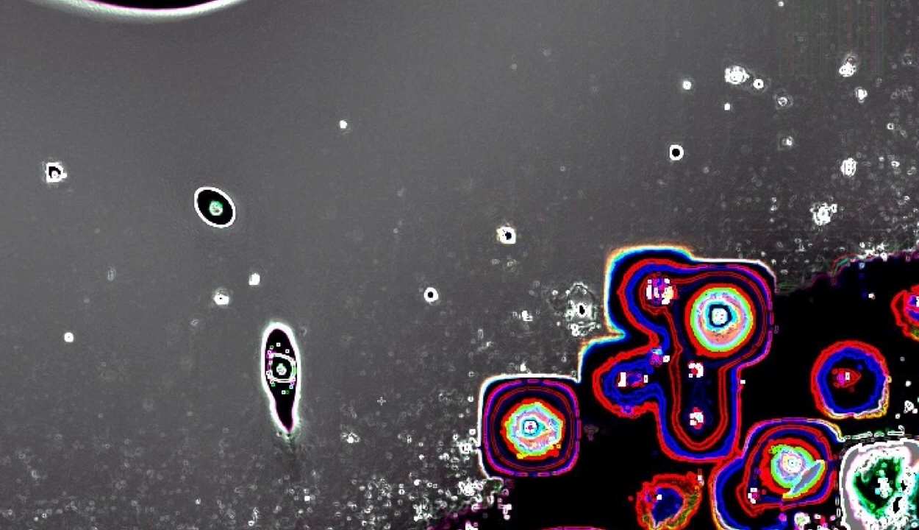
{"action": "scroll", "coordinate": [394, 383], "scroll_direction": "left", "scroll_amount": 6}
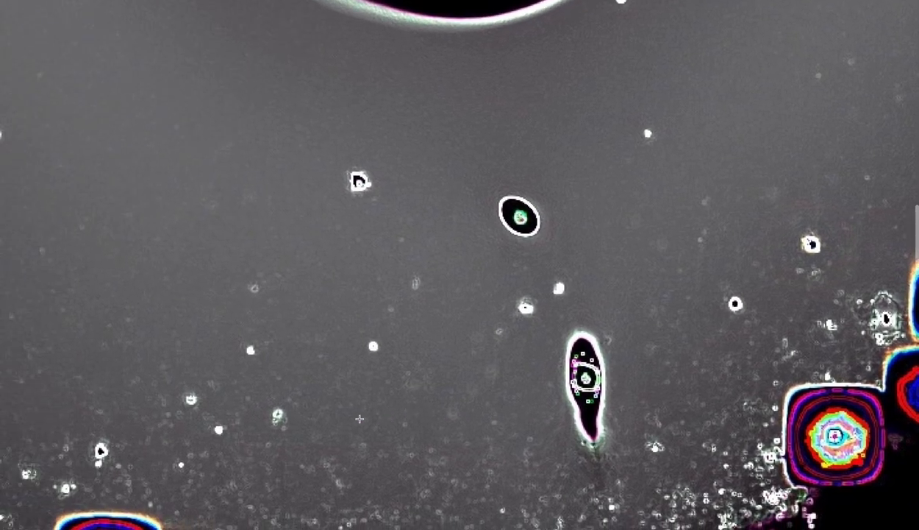
{"action": "scroll", "coordinate": [359, 419], "scroll_direction": "left", "scroll_amount": 8}
{"action": "scroll", "coordinate": [360, 418], "scroll_direction": "up", "scroll_amount": 8}
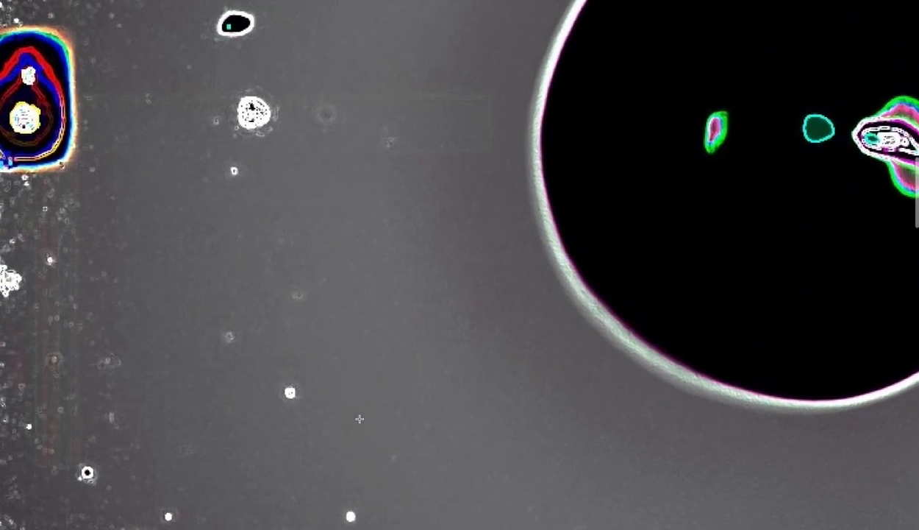
{"action": "scroll", "coordinate": [360, 419], "scroll_direction": "right", "scroll_amount": 2}
{"action": "scroll", "coordinate": [359, 418], "scroll_direction": "up", "scroll_amount": 2}
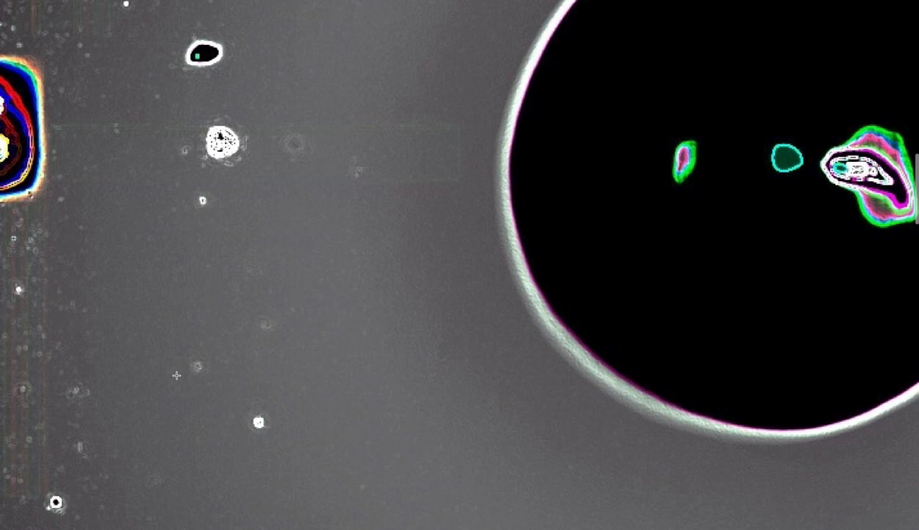
{"action": "scroll", "coordinate": [177, 375], "scroll_direction": "left", "scroll_amount": 3}
{"action": "scroll", "coordinate": [177, 376], "scroll_direction": "down", "scroll_amount": 2}
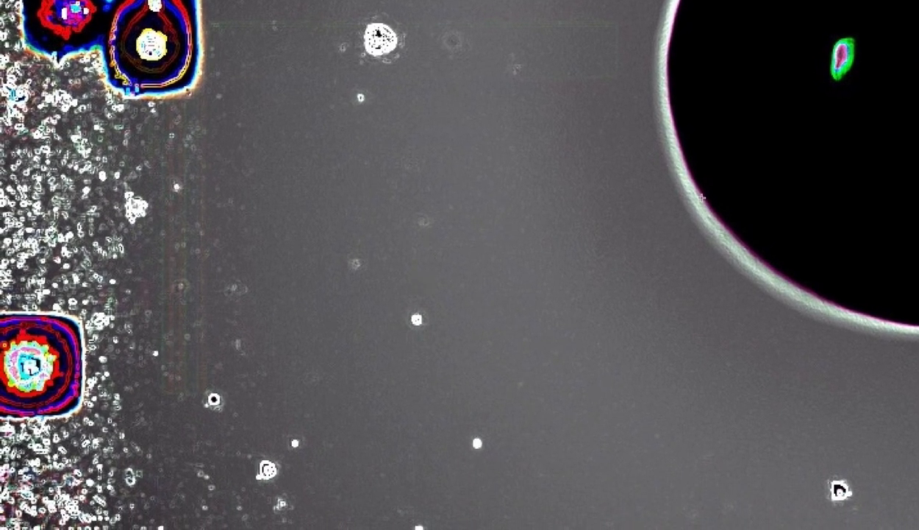
Step: Examine the left rim of the gray halo and the dense colored clusters beyond it
{"action": "scroll", "coordinate": [454, 256], "scroll_direction": "left", "scroll_amount": 3}
{"action": "scroll", "coordinate": [453, 256], "scroll_direction": "up", "scroll_amount": 5}
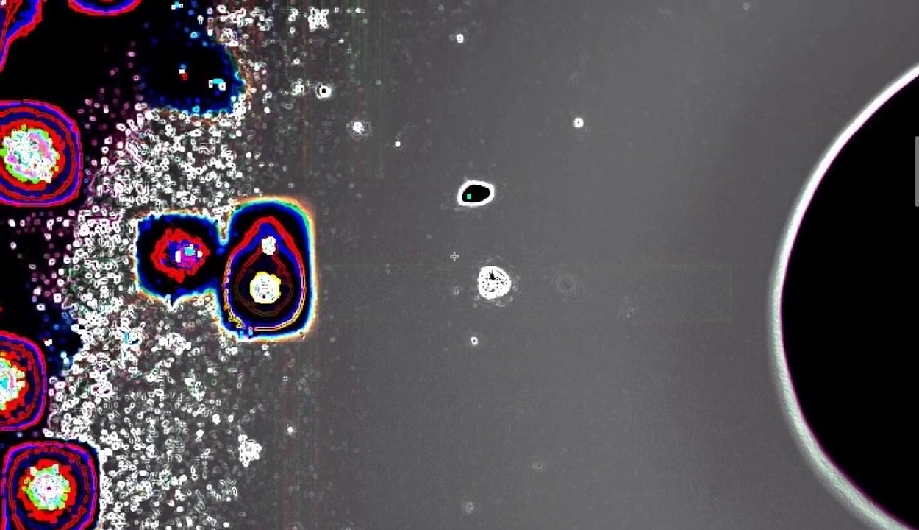
{"action": "scroll", "coordinate": [454, 256], "scroll_direction": "left", "scroll_amount": 12}
{"action": "scroll", "coordinate": [454, 256], "scroll_direction": "up", "scroll_amount": 3}
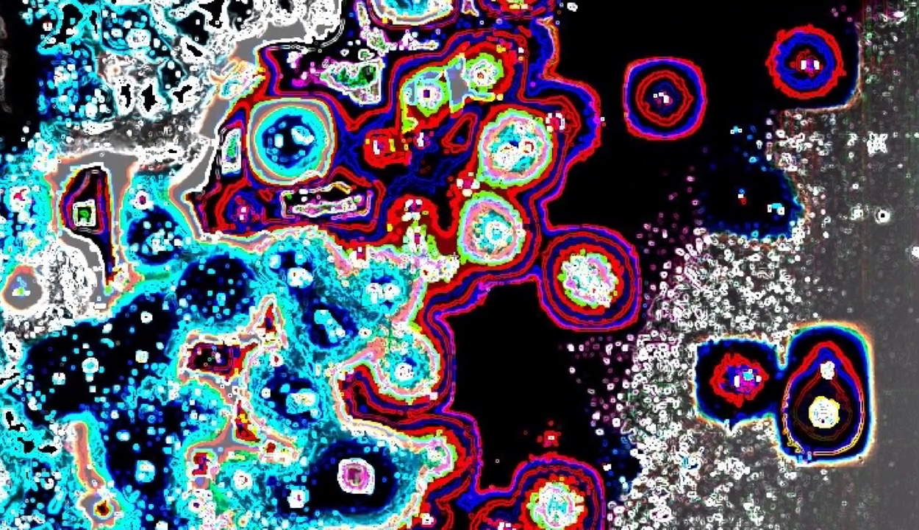
{"action": "scroll", "coordinate": [454, 256], "scroll_direction": "left", "scroll_amount": 2}
Step: Examine the upper rim of the gray halo up close, including the small orange-and-teal ringed object below the clusters
{"action": "scroll", "coordinate": [454, 256], "scroll_direction": "right", "scroll_amount": 16}
{"action": "scroll", "coordinate": [455, 256], "scroll_direction": "up", "scroll_amount": 8}
{"action": "scroll", "coordinate": [455, 256], "scroll_direction": "right", "scroll_amount": 14}
{"action": "scroll", "coordinate": [454, 256], "scroll_direction": "up", "scroll_amount": 2}
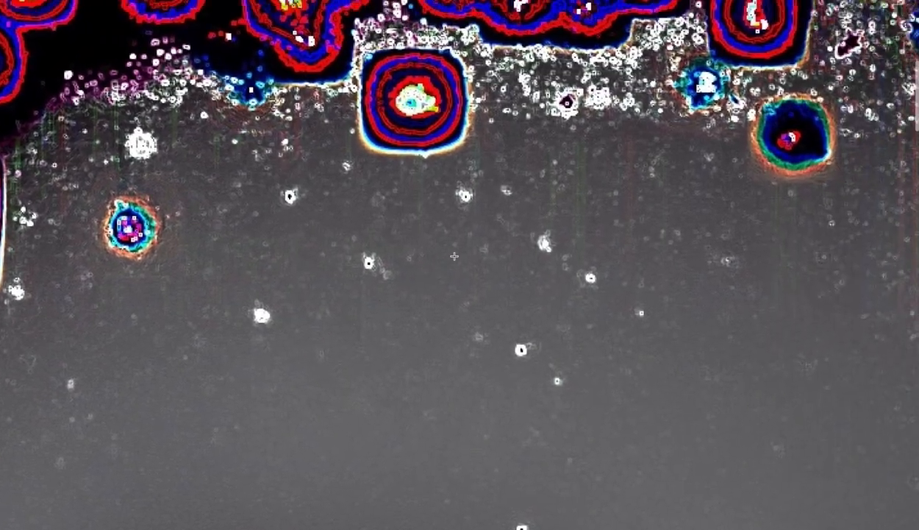
{"action": "scroll", "coordinate": [454, 256], "scroll_direction": "left", "scroll_amount": 4}
{"action": "scroll", "coordinate": [455, 256], "scroll_direction": "up", "scroll_amount": 1}
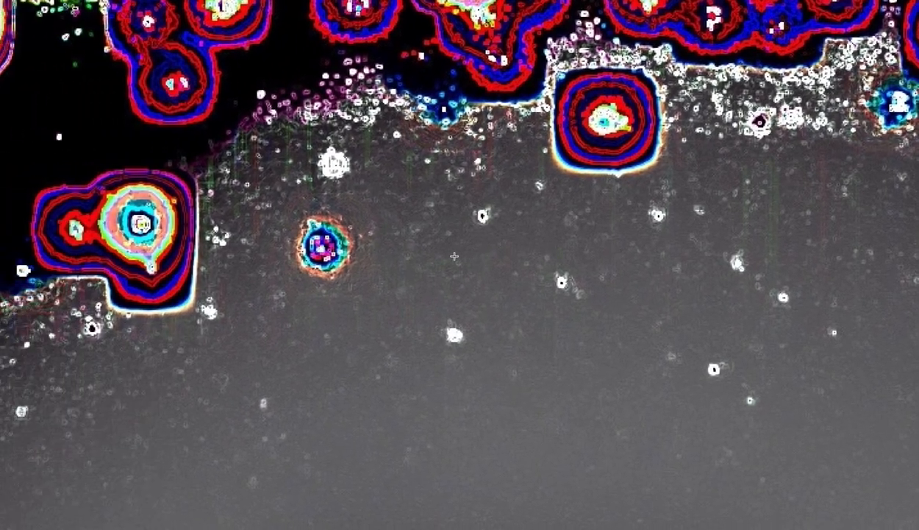
{"action": "scroll", "coordinate": [320, 269], "scroll_direction": "up", "scroll_amount": 4}
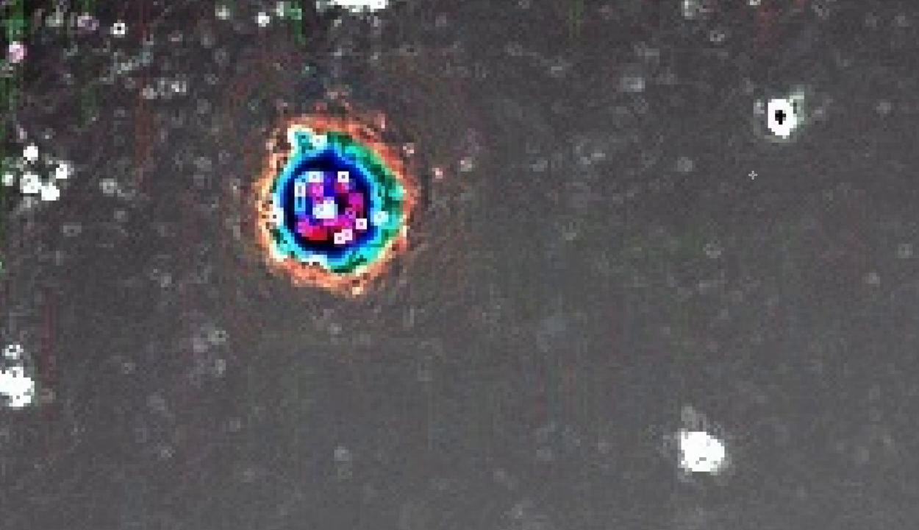
{"action": "scroll", "coordinate": [277, 332], "scroll_direction": "down", "scroll_amount": 4}
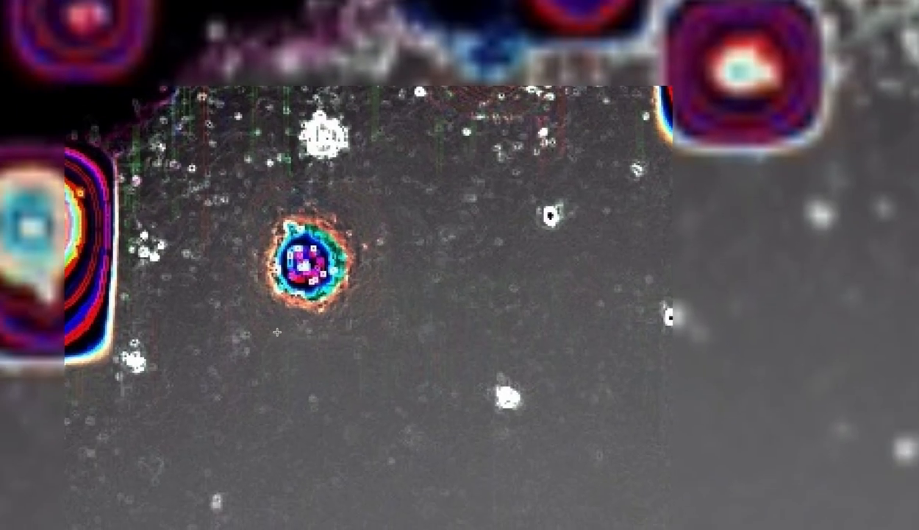
{"action": "scroll", "coordinate": [449, 359], "scroll_direction": "right", "scroll_amount": 4}
{"action": "scroll", "coordinate": [450, 359], "scroll_direction": "down", "scroll_amount": 6}
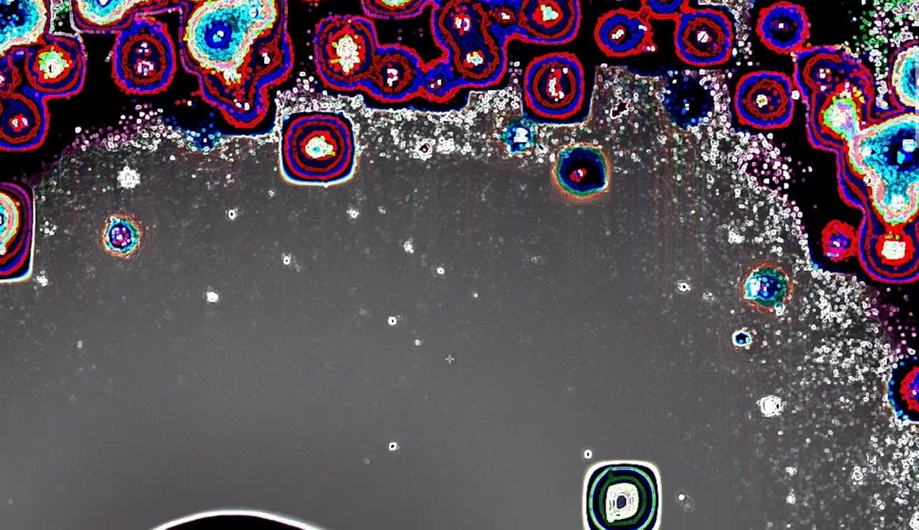
Step: Examine the three small colored shapes inside the black galaxy core, up close and against the surrounding halo
{"action": "scroll", "coordinate": [450, 359], "scroll_direction": "left", "scroll_amount": 5}
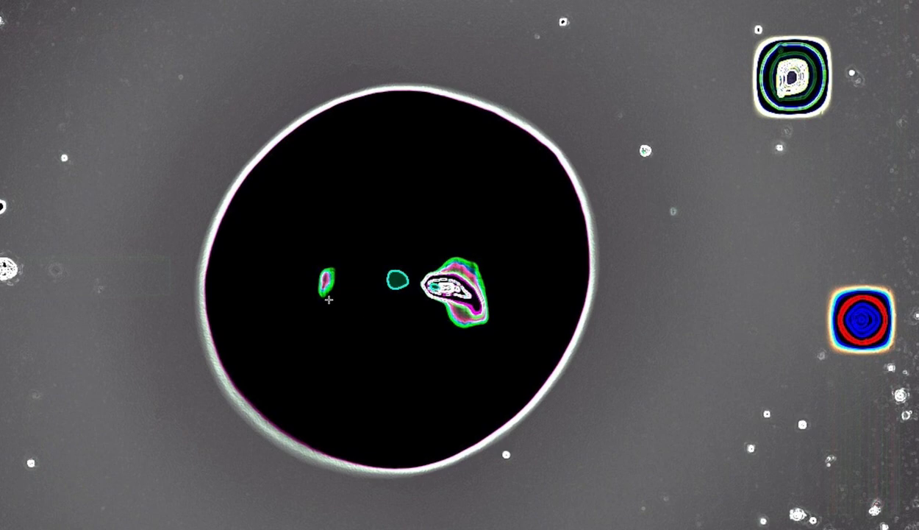
{"action": "scroll", "coordinate": [328, 299], "scroll_direction": "up", "scroll_amount": 1}
{"action": "scroll", "coordinate": [328, 299], "scroll_direction": "up", "scroll_amount": 2}
{"action": "scroll", "coordinate": [328, 298], "scroll_direction": "up", "scroll_amount": 2}
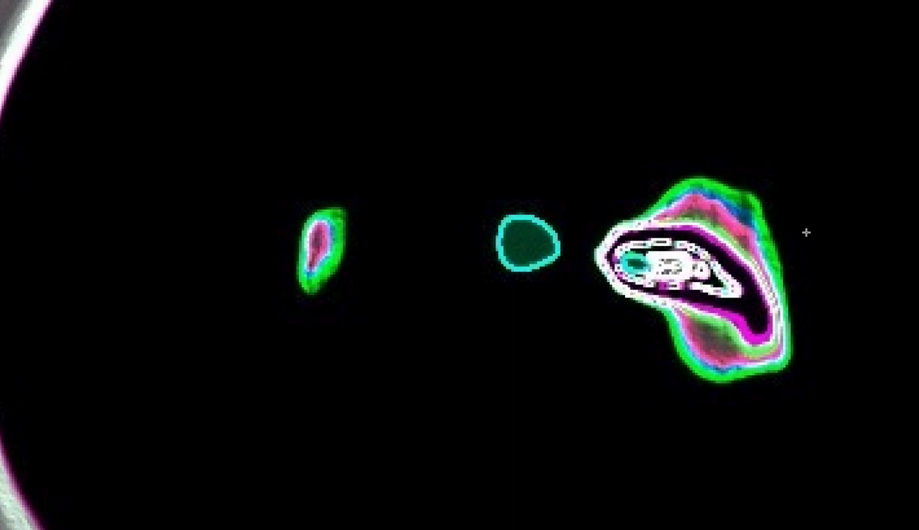
{"action": "scroll", "coordinate": [473, 244], "scroll_direction": "down", "scroll_amount": 5}
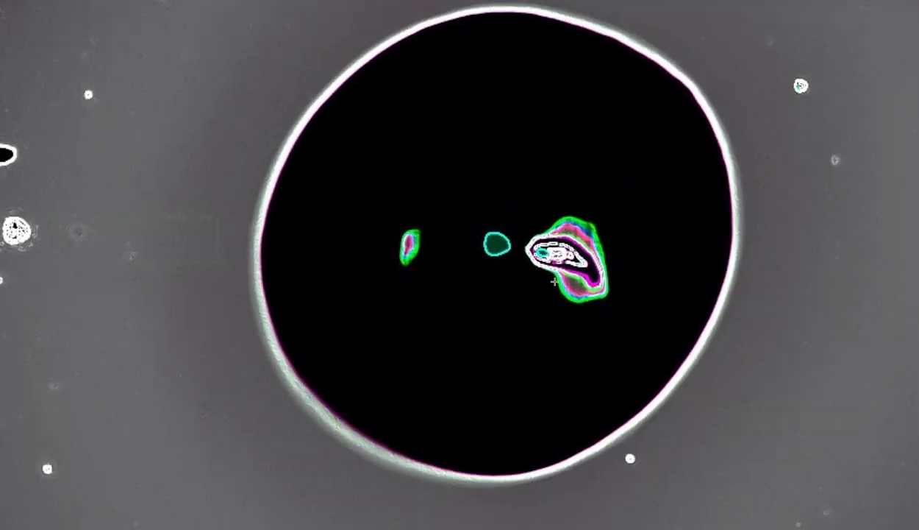
{"action": "scroll", "coordinate": [548, 280], "scroll_direction": "down", "scroll_amount": 3}
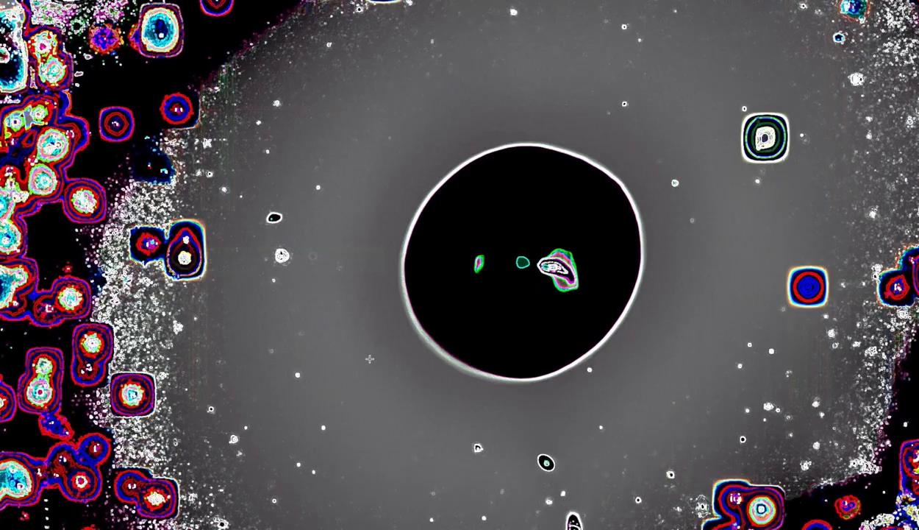
Step: Examine the star field below the main galaxy and the separate ringed galaxy with a black center, then the main galaxy's upper half
{"action": "scroll", "coordinate": [370, 359], "scroll_direction": "down", "scroll_amount": 9}
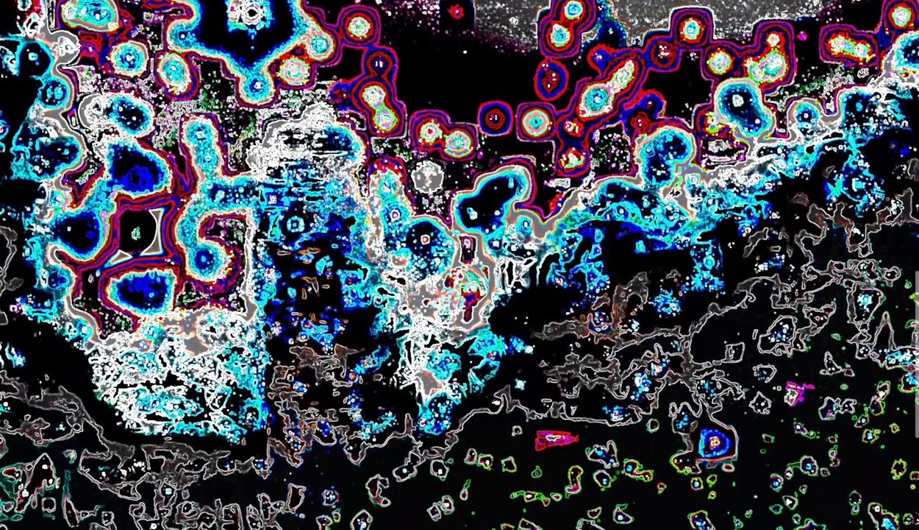
{"action": "scroll", "coordinate": [370, 359], "scroll_direction": "down", "scroll_amount": 4}
{"action": "scroll", "coordinate": [370, 359], "scroll_direction": "right", "scroll_amount": 7}
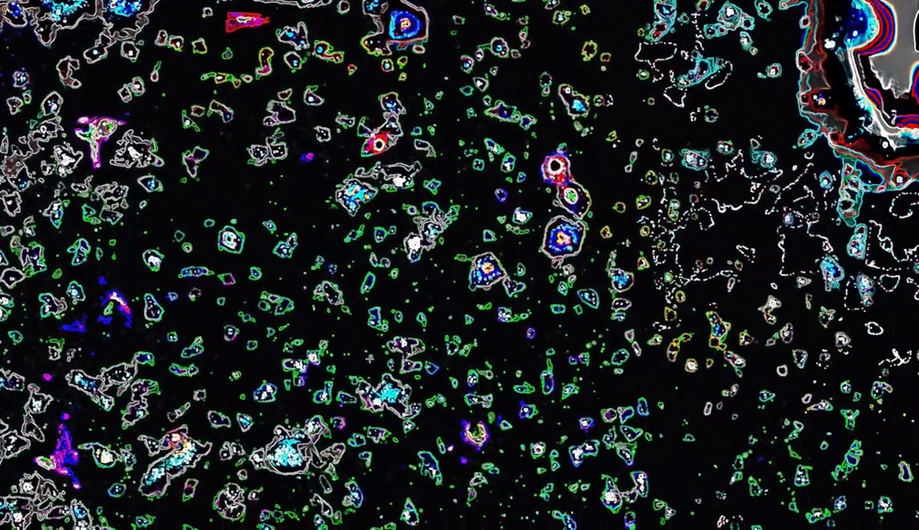
{"action": "scroll", "coordinate": [370, 359], "scroll_direction": "right", "scroll_amount": 4}
{"action": "scroll", "coordinate": [370, 359], "scroll_direction": "up", "scroll_amount": 10}
{"action": "scroll", "coordinate": [370, 359], "scroll_direction": "right", "scroll_amount": 4}
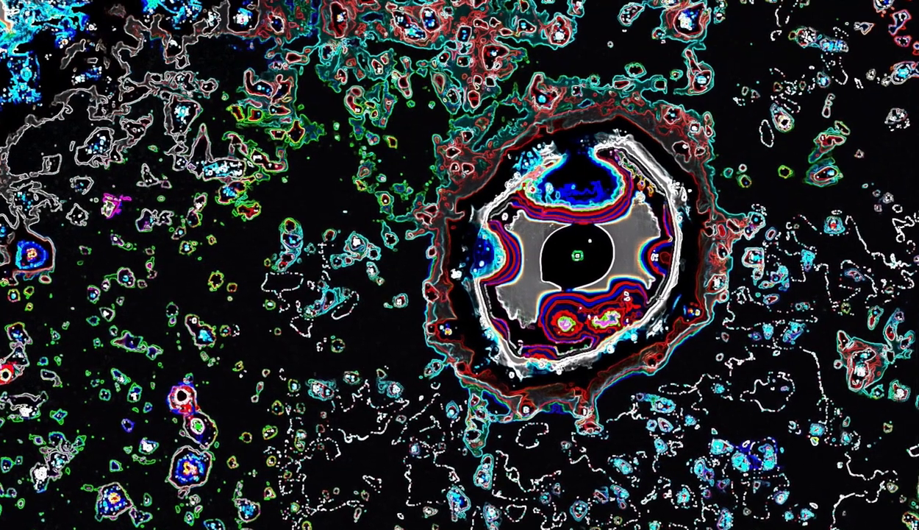
{"action": "scroll", "coordinate": [691, 312], "scroll_direction": "up", "scroll_amount": 3}
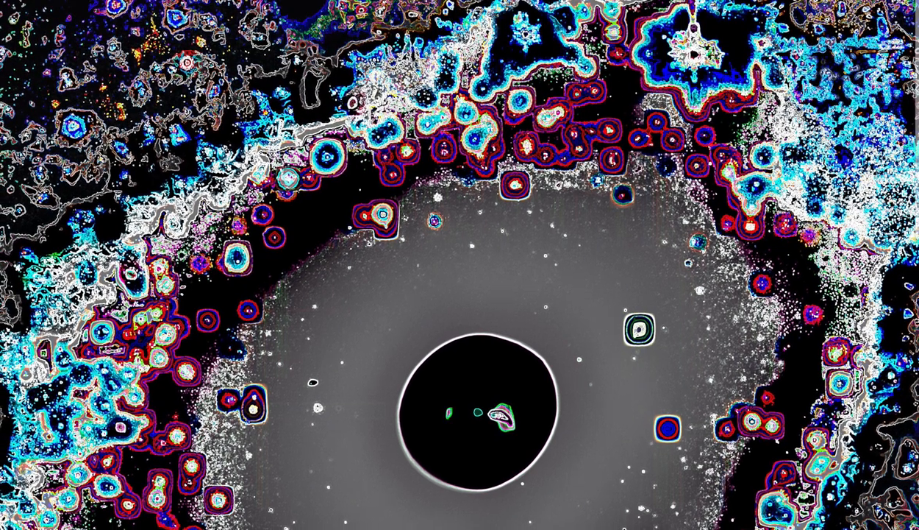
Step: Take the stacked image out of full screen, minimize its window, and move the Downloads window lower on the desktop
{"action": "mouse_move", "coordinate": [142, 21]}
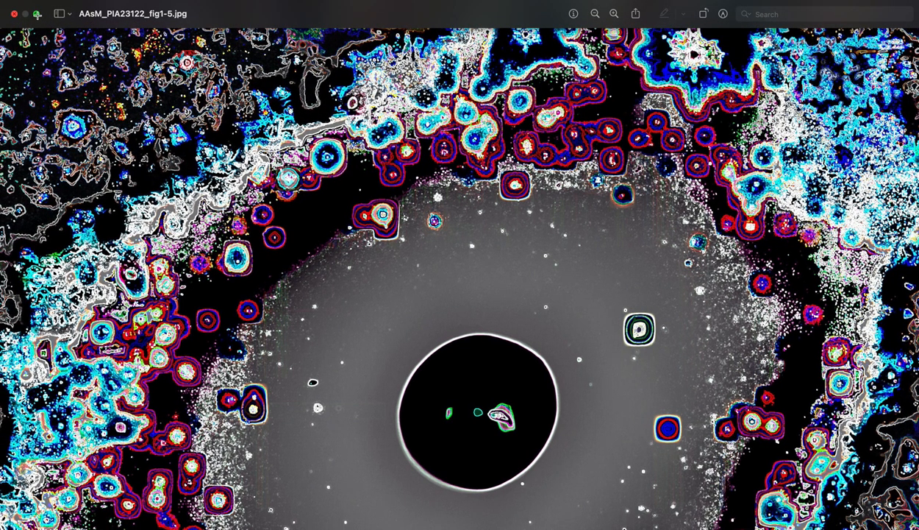
{"action": "left_click", "coordinate": [36, 13]}
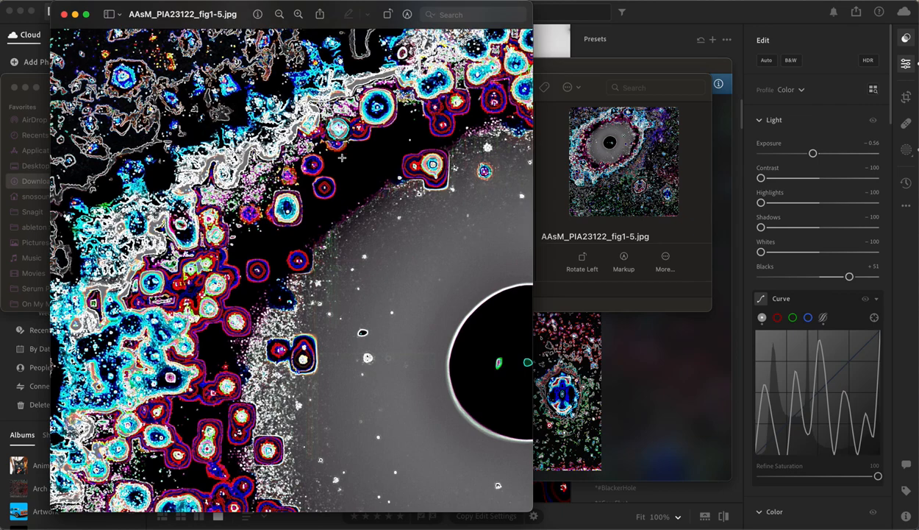
{"action": "left_click", "coordinate": [75, 14]}
{"action": "left_click_drag", "start_coordinate": [299, 82], "coordinate": [431, 207]}
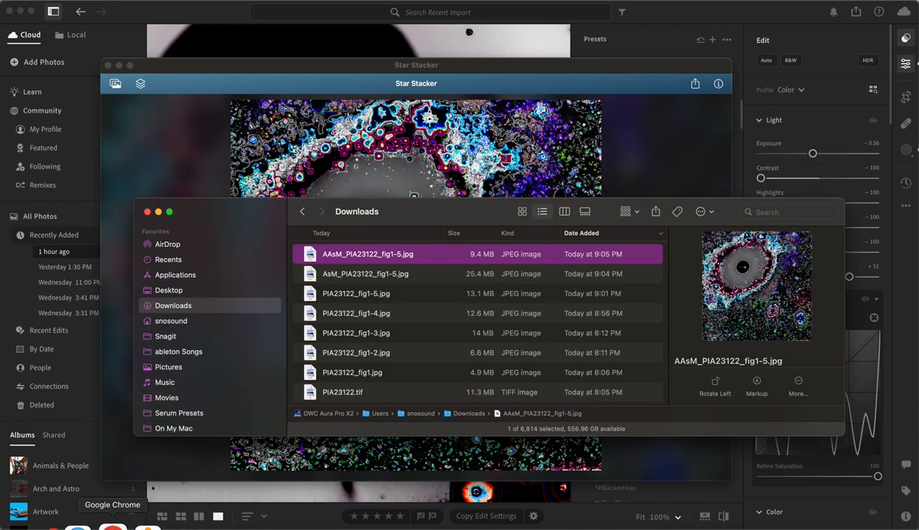
Step: Switch to Google Chrome and reload the Index7x7.html image filter page
{"action": "left_click", "coordinate": [113, 523]}
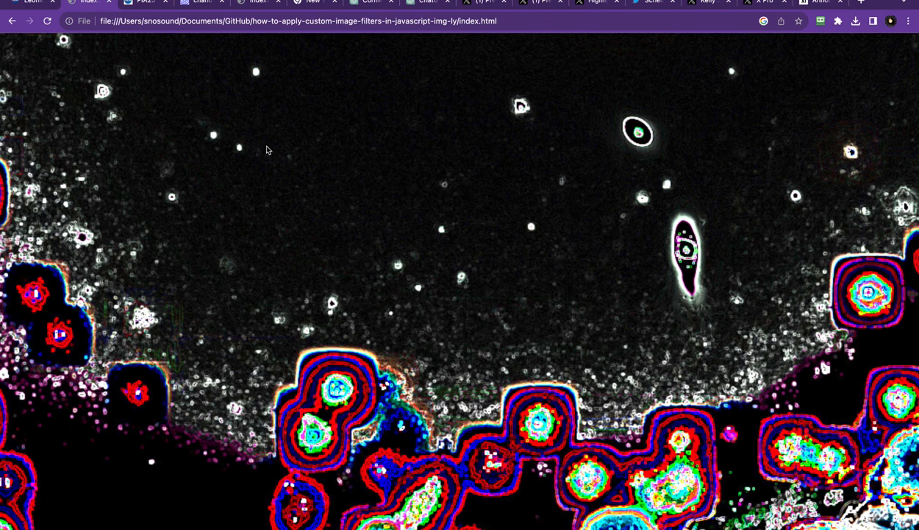
{"action": "left_click", "coordinate": [256, 3]}
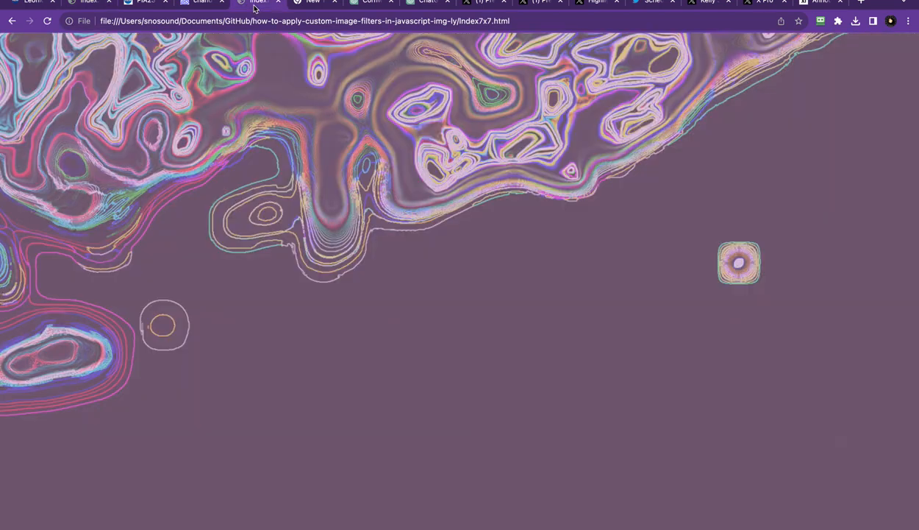
{"action": "left_click", "coordinate": [47, 21]}
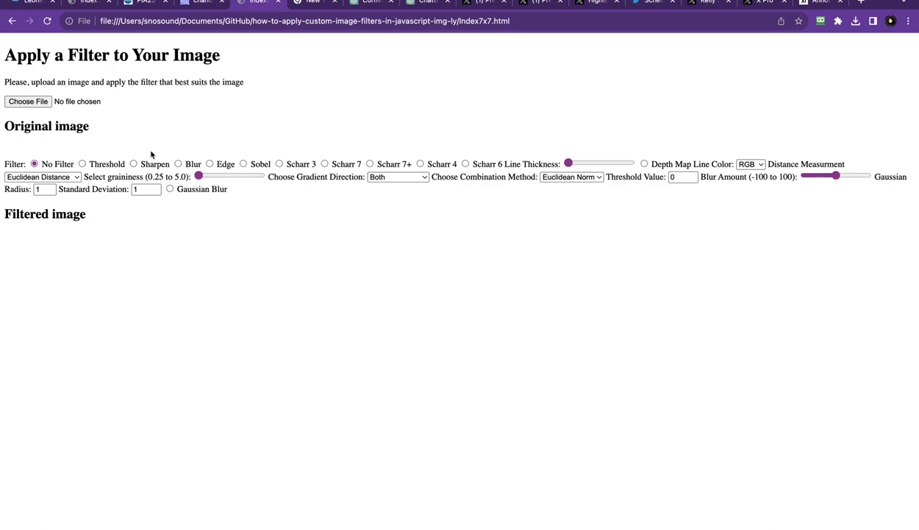
Step: Preview the PIA23122 exports in the Downloads folder and load PIA23122_fig1-2.jpg into the filter page
{"action": "left_click", "coordinate": [42, 104]}
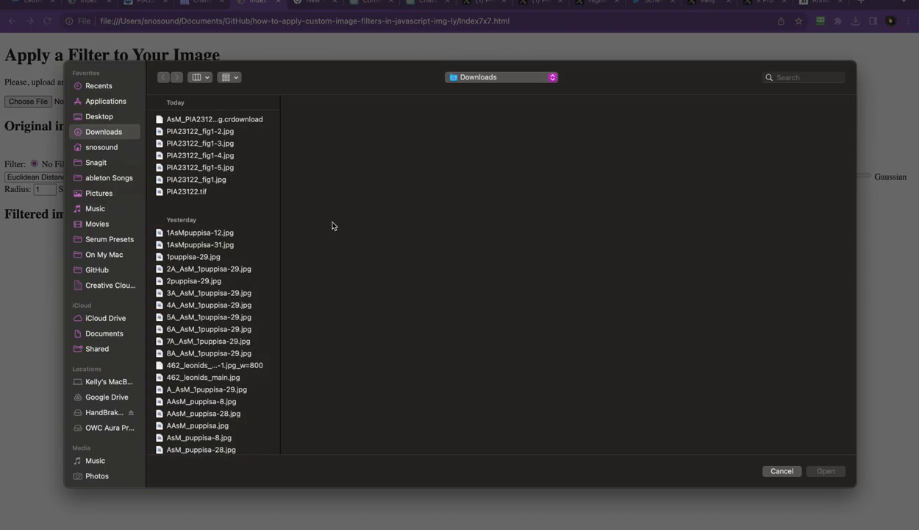
{"action": "left_click", "coordinate": [209, 159]}
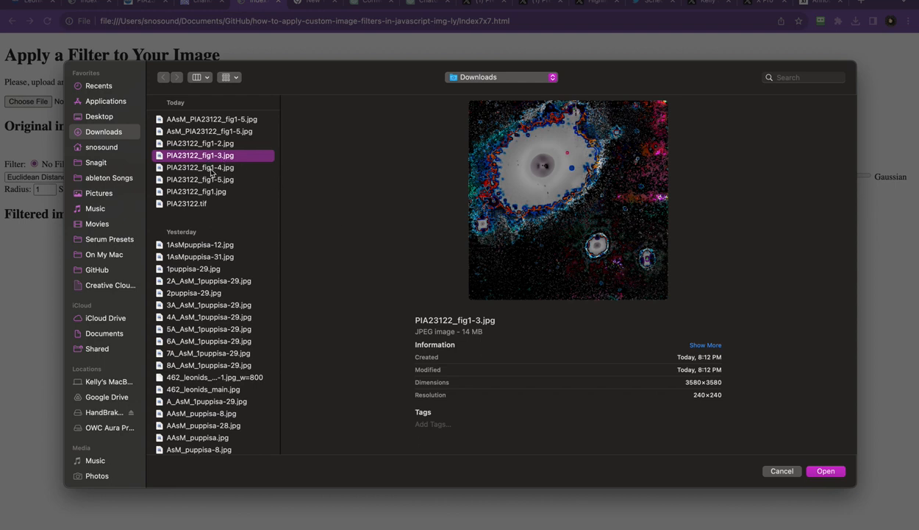
{"action": "left_click", "coordinate": [212, 169]}
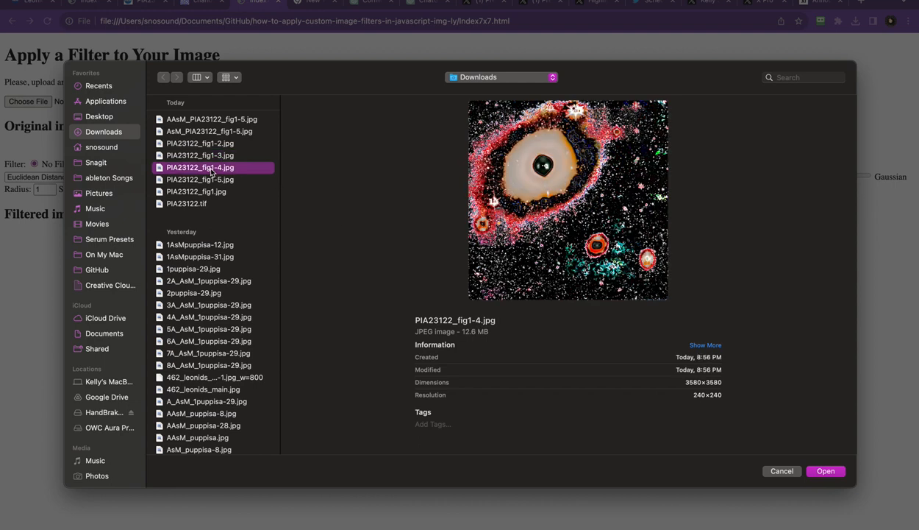
{"action": "left_click", "coordinate": [208, 180]}
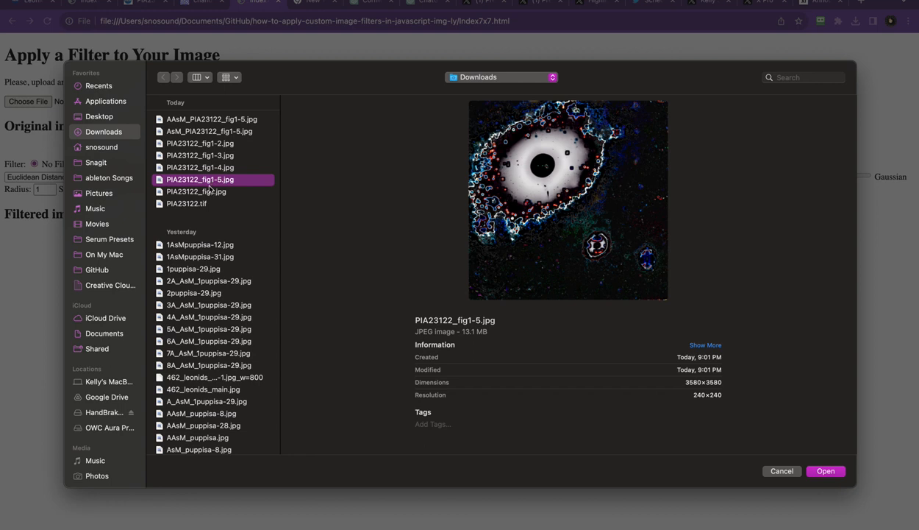
{"action": "left_click", "coordinate": [209, 193]}
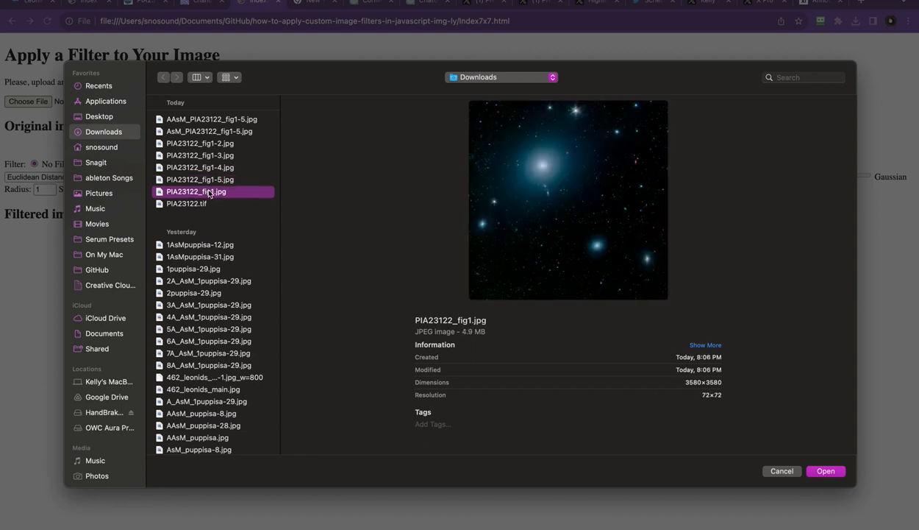
{"action": "left_click", "coordinate": [208, 145]}
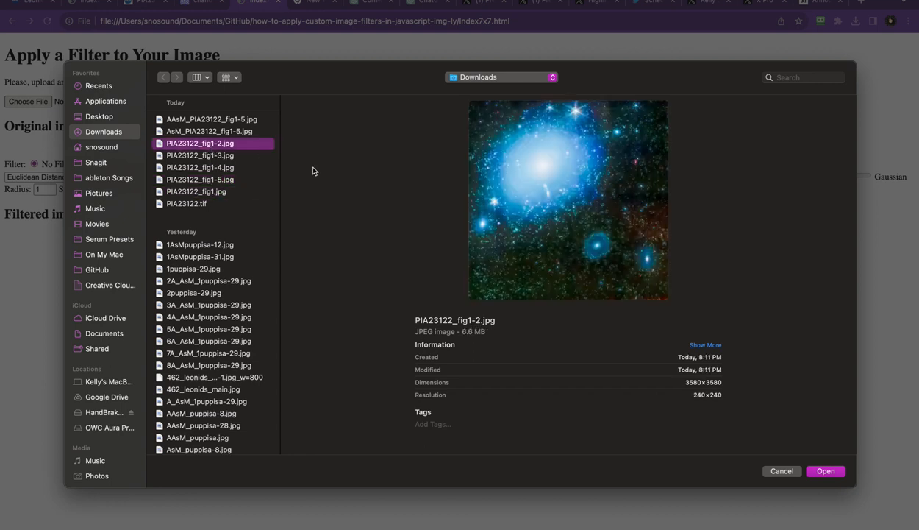
{"action": "left_click", "coordinate": [826, 470]}
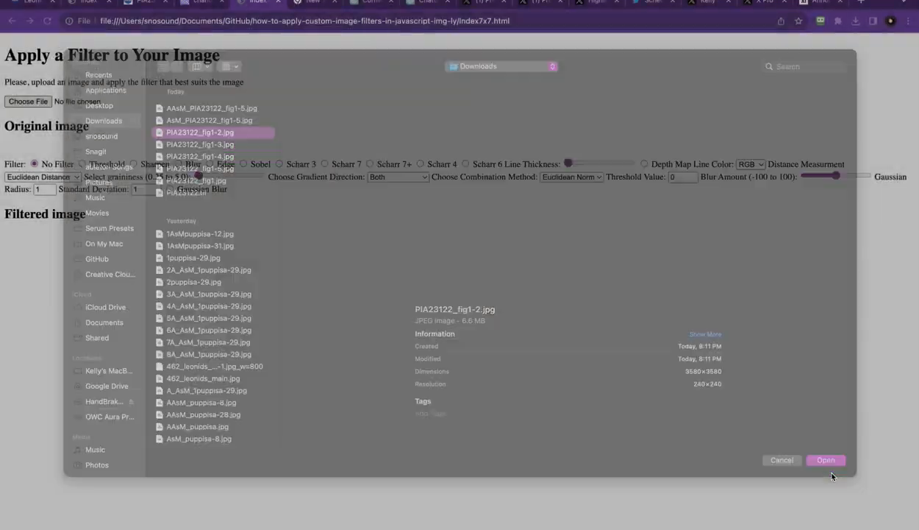
Step: Try the Scharr 7+ filter on the loaded galaxy image and inspect the filtered image
{"action": "scroll", "coordinate": [397, 250], "scroll_direction": "down", "scroll_amount": 3}
{"action": "scroll", "coordinate": [397, 250], "scroll_direction": "down", "scroll_amount": 15}
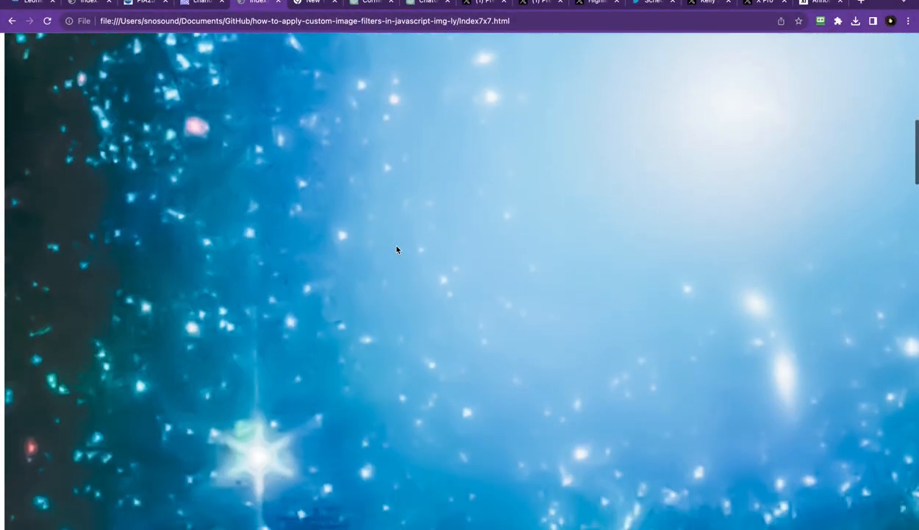
{"action": "scroll", "coordinate": [397, 250], "scroll_direction": "down", "scroll_amount": 1}
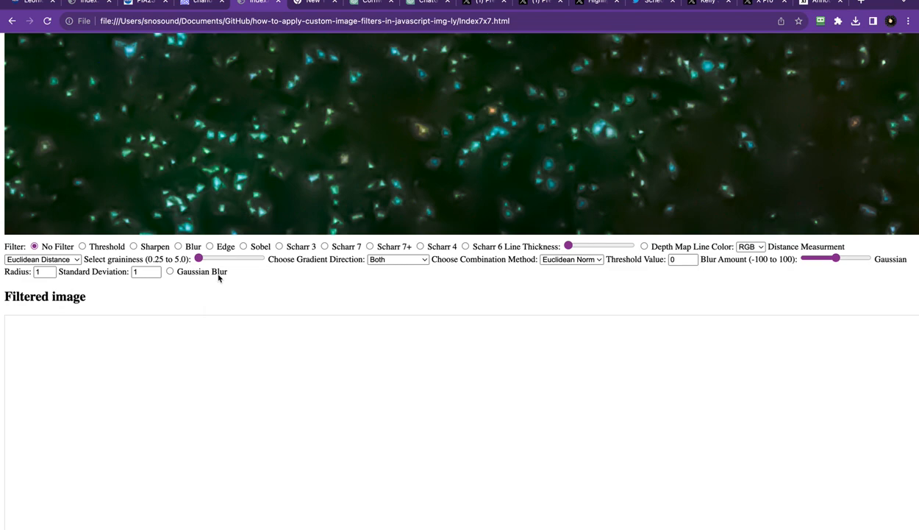
{"action": "left_click", "coordinate": [370, 247]}
{"action": "scroll", "coordinate": [390, 266], "scroll_direction": "down", "scroll_amount": 5}
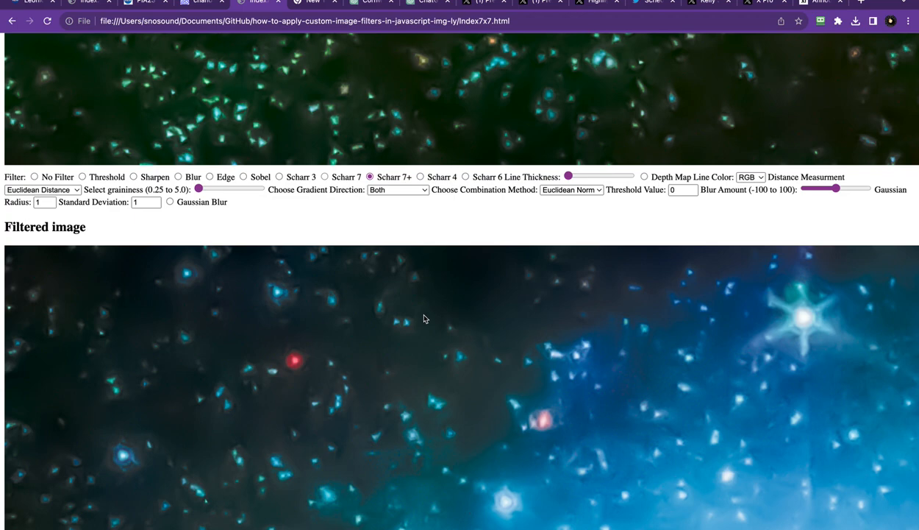
{"action": "scroll", "coordinate": [423, 318], "scroll_direction": "down", "scroll_amount": 10}
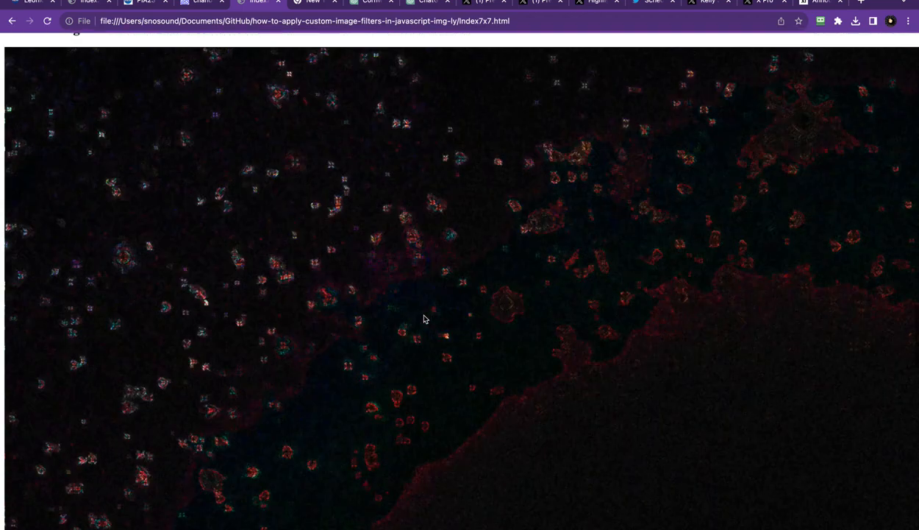
Step: Apply the Scharr 7 filter to the galaxy image instead and inspect the filtered image
{"action": "scroll", "coordinate": [424, 318], "scroll_direction": "up", "scroll_amount": 10}
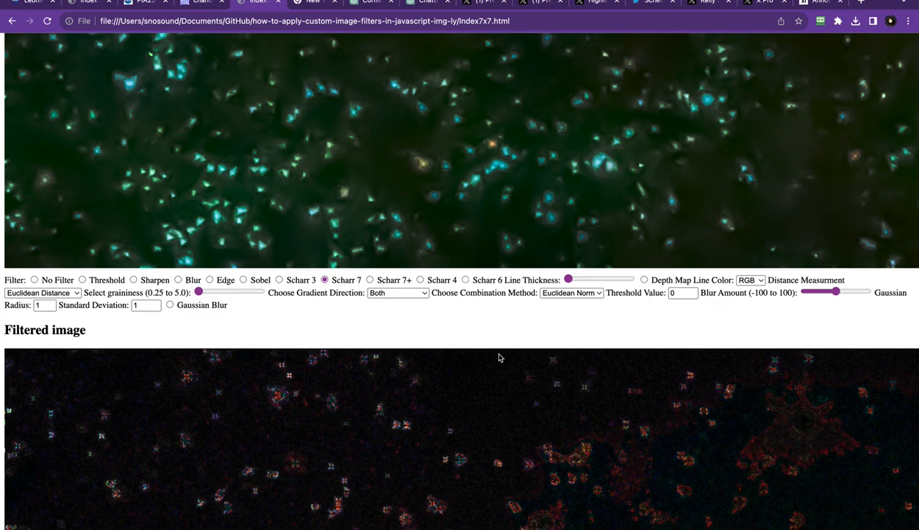
{"action": "scroll", "coordinate": [498, 358], "scroll_direction": "down", "scroll_amount": 10}
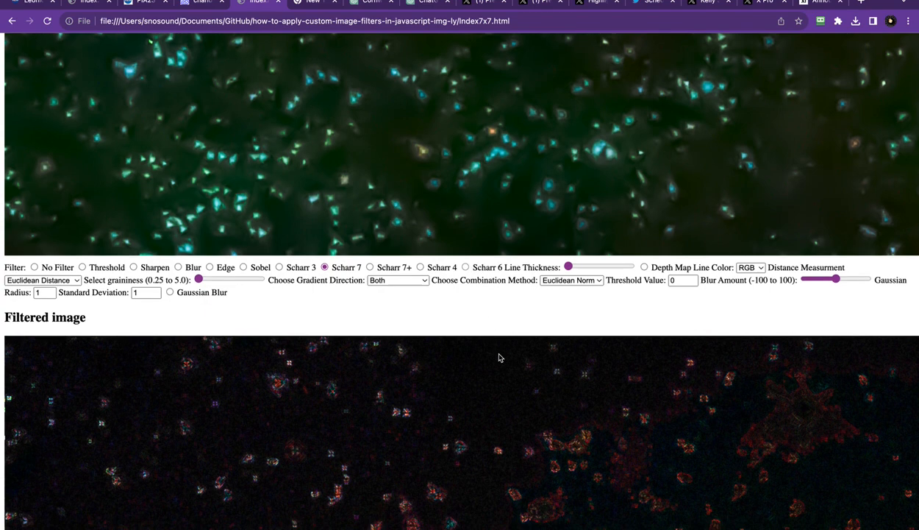
{"action": "scroll", "coordinate": [499, 357], "scroll_direction": "down", "scroll_amount": 10}
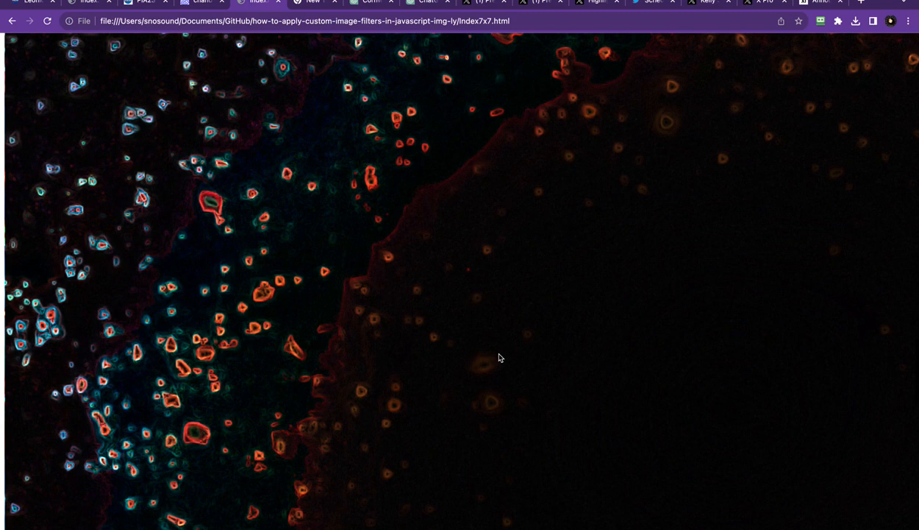
Step: Examine the edges and star shapes around the dark galaxy halo in the filtered image
{"action": "scroll", "coordinate": [499, 358], "scroll_direction": "down", "scroll_amount": 2}
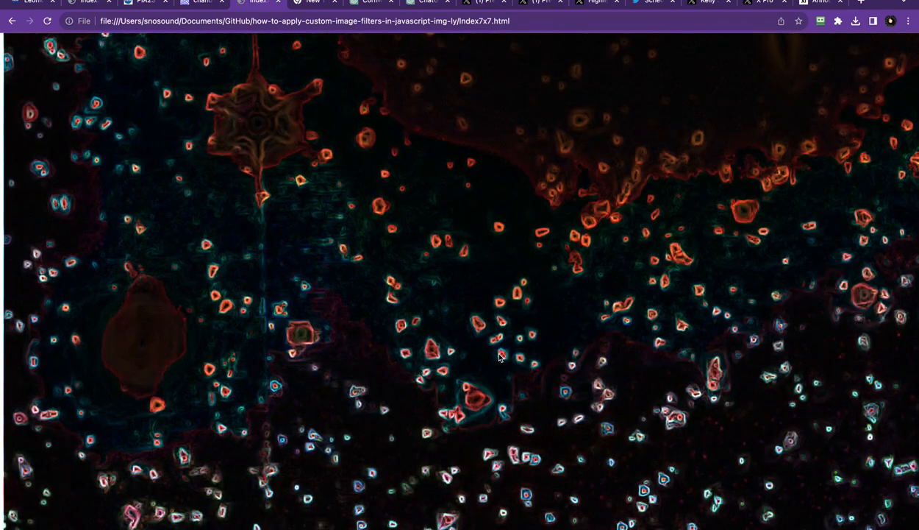
{"action": "scroll", "coordinate": [498, 357], "scroll_direction": "up", "scroll_amount": 5}
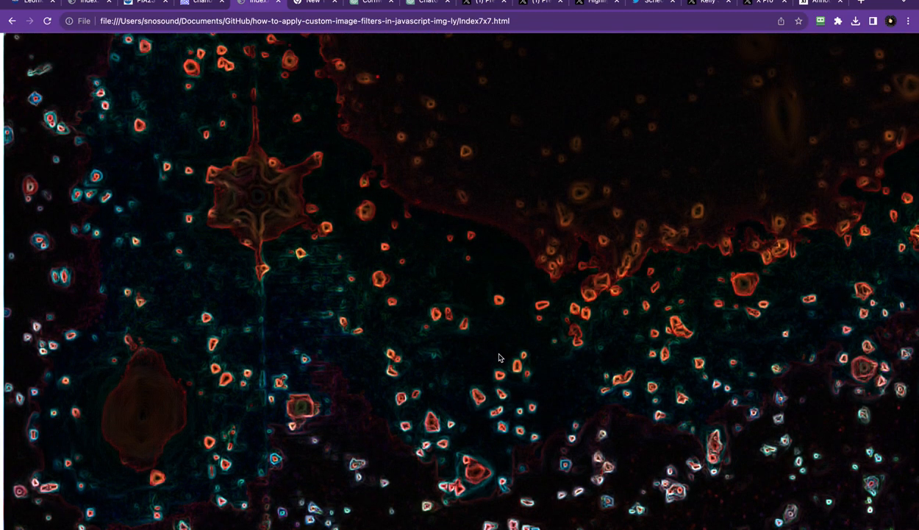
{"action": "scroll", "coordinate": [520, 327], "scroll_direction": "right", "scroll_amount": 3}
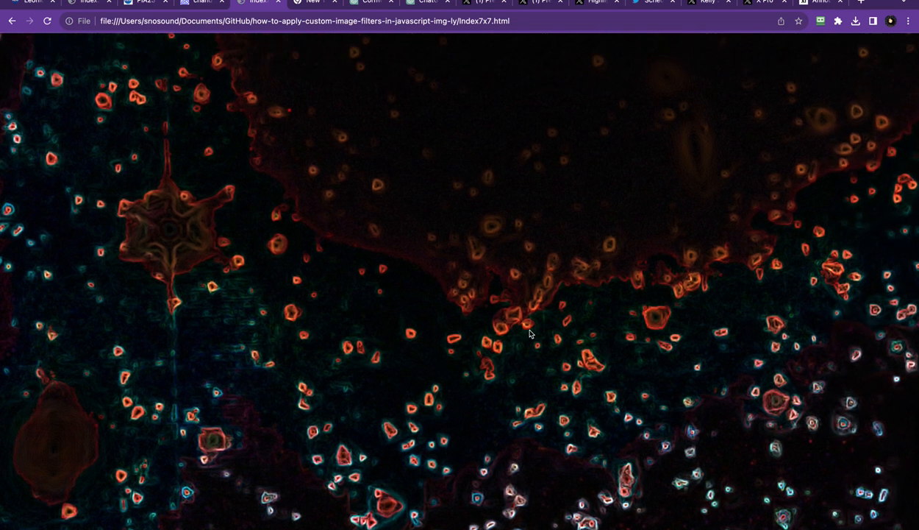
{"action": "scroll", "coordinate": [526, 331], "scroll_direction": "up", "scroll_amount": 8}
{"action": "scroll", "coordinate": [530, 334], "scroll_direction": "up", "scroll_amount": 4}
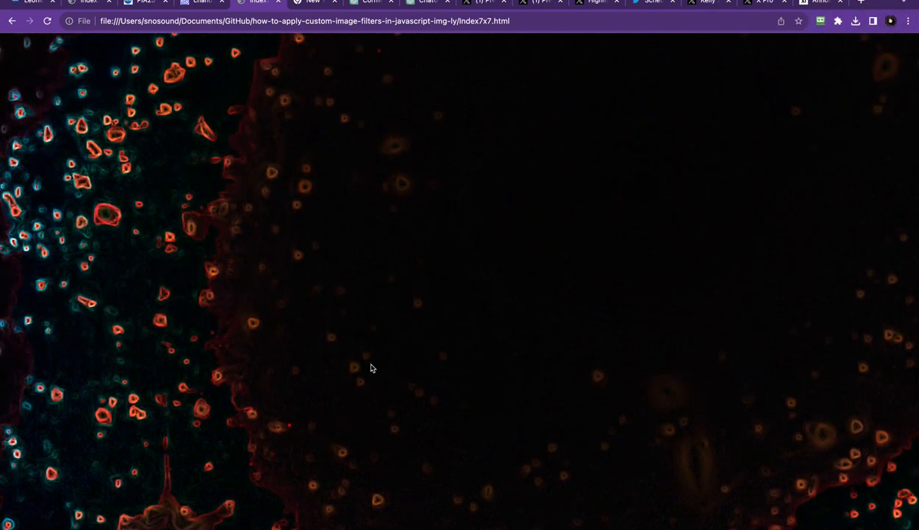
{"action": "left_click_drag", "start_coordinate": [513, 302], "coordinate": [562, 405]}
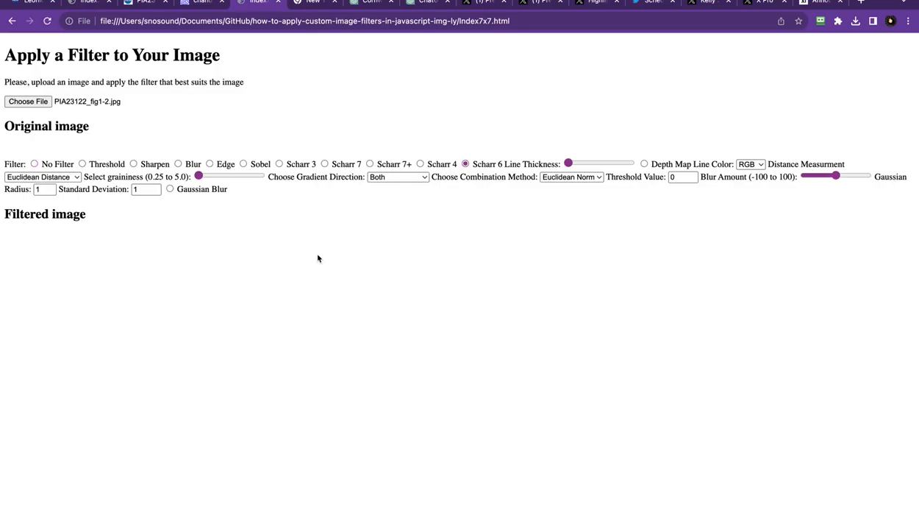
Step: Reload the filter page and load PIA23122_fig1-2.jpg from the Downloads folder again
{"action": "left_click", "coordinate": [28, 101]}
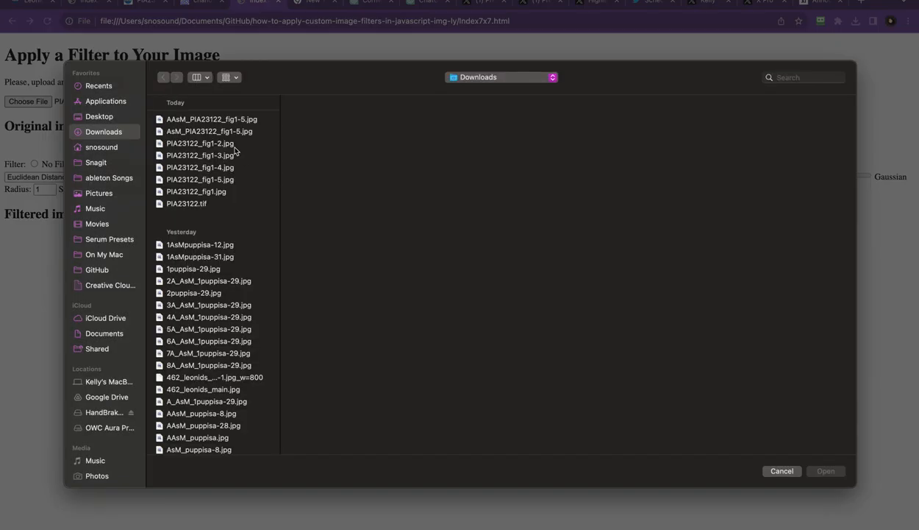
{"action": "double_click", "coordinate": [221, 144]}
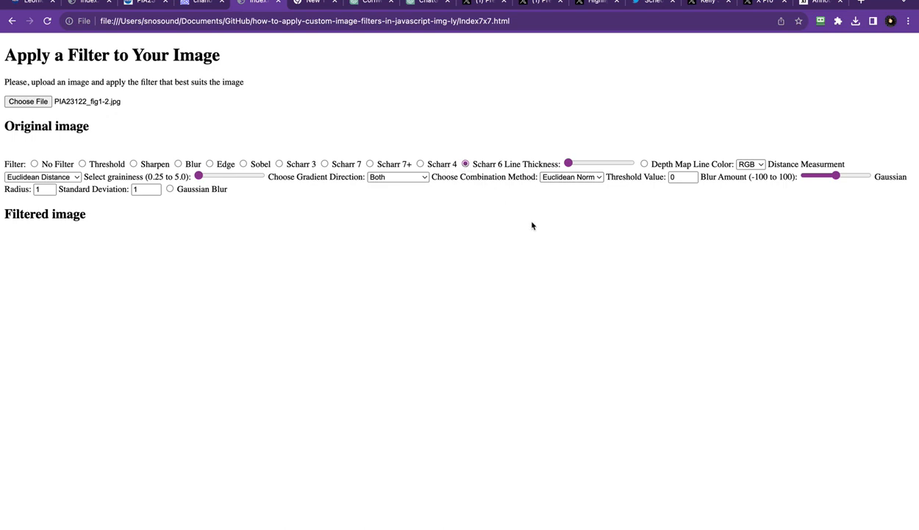
{"action": "left_click", "coordinate": [47, 21]}
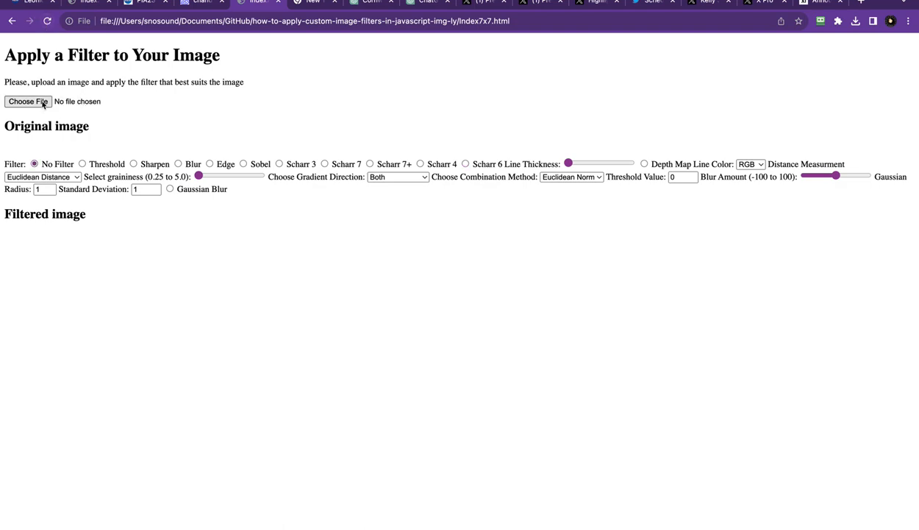
{"action": "left_click", "coordinate": [134, 108]}
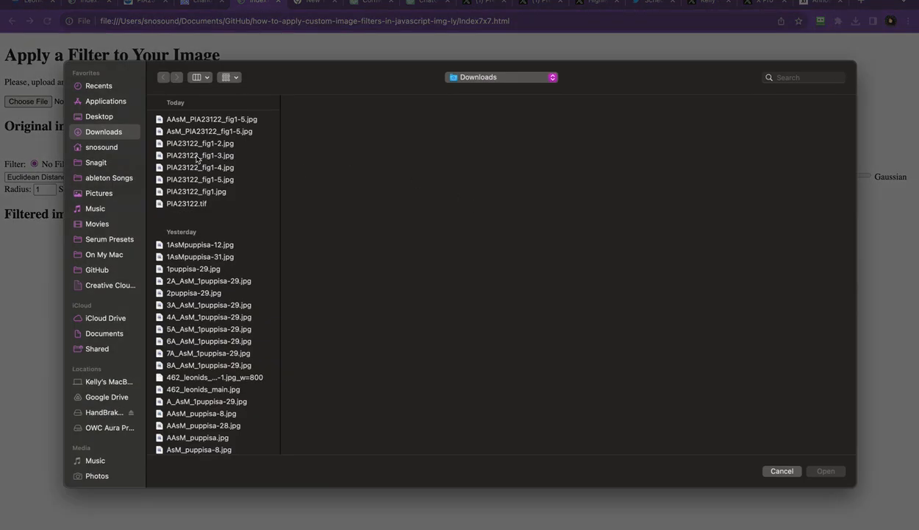
{"action": "double_click", "coordinate": [198, 143]}
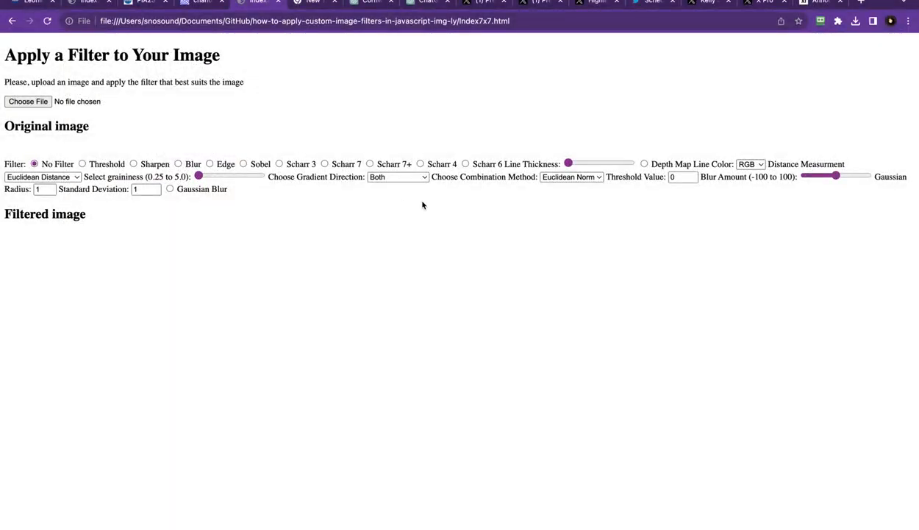
Step: Apply the Scharr 6 filter to the loaded galaxy image and view the filtered result
{"action": "scroll", "coordinate": [447, 234], "scroll_direction": "down", "scroll_amount": 10}
{"action": "scroll", "coordinate": [459, 245], "scroll_direction": "down", "scroll_amount": 5}
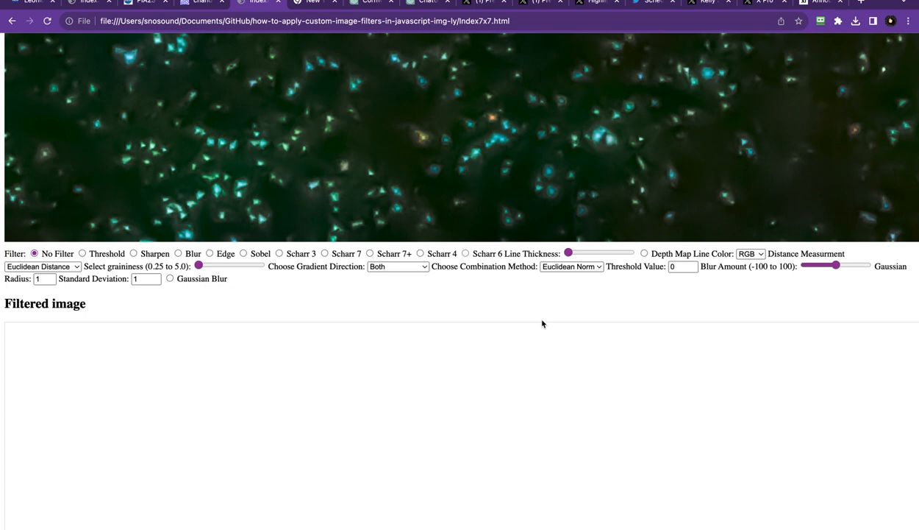
{"action": "scroll", "coordinate": [542, 323], "scroll_direction": "down", "scroll_amount": 5}
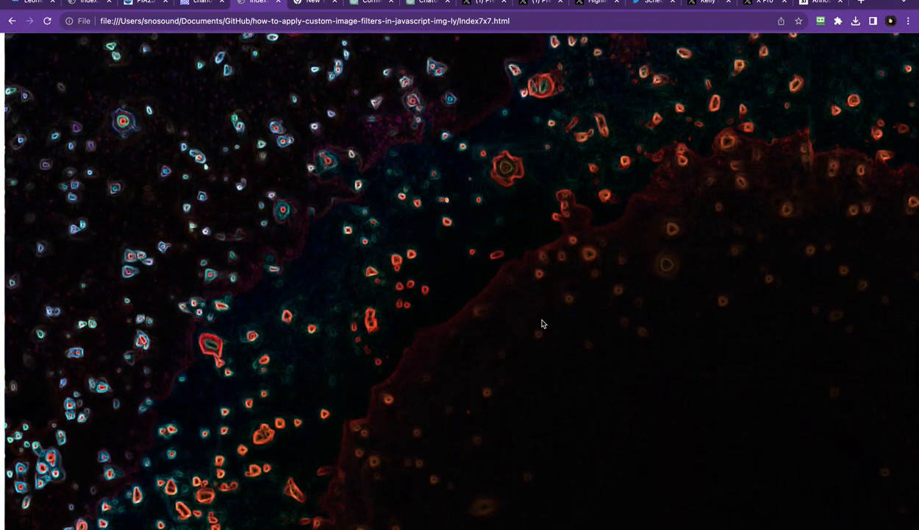
{"action": "scroll", "coordinate": [542, 323], "scroll_direction": "up", "scroll_amount": 5}
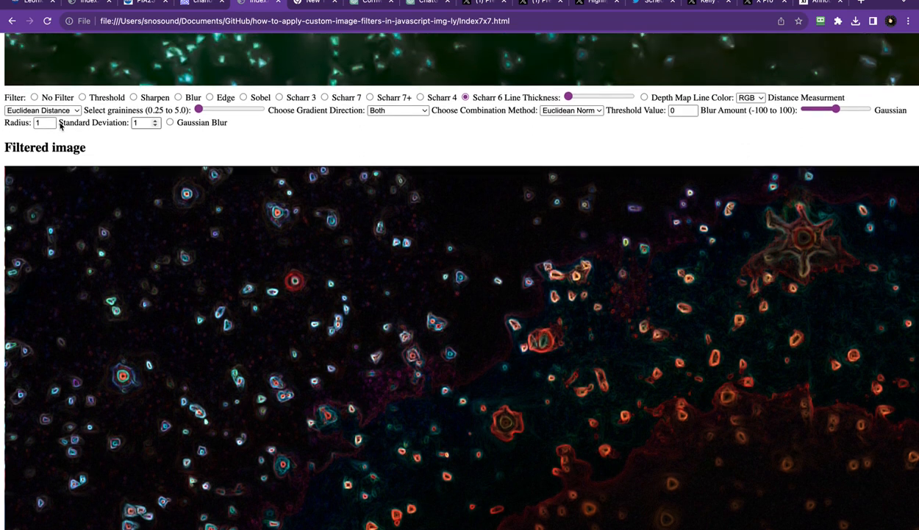
Step: Set the distance measurement to Manhattan Distance and reapply the Scharr 6 filter
{"action": "left_click", "coordinate": [58, 111]}
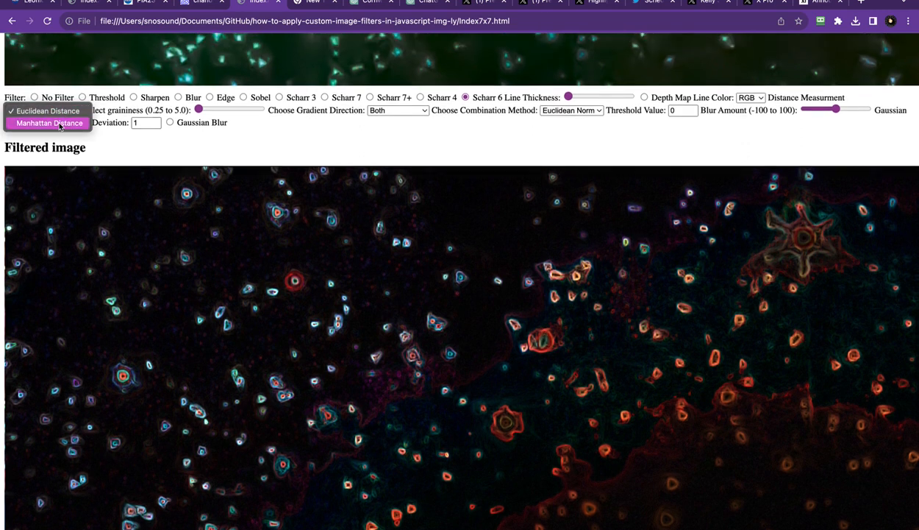
{"action": "left_click", "coordinate": [59, 123]}
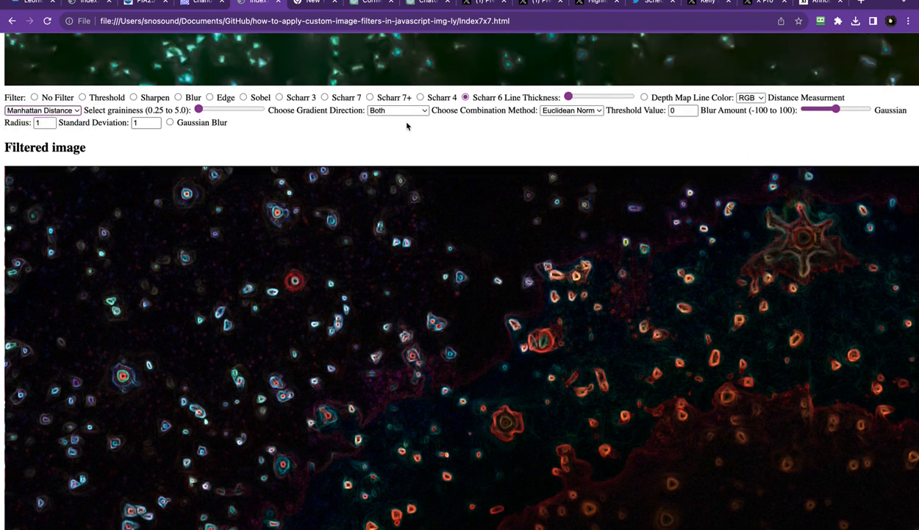
{"action": "left_click", "coordinate": [466, 98]}
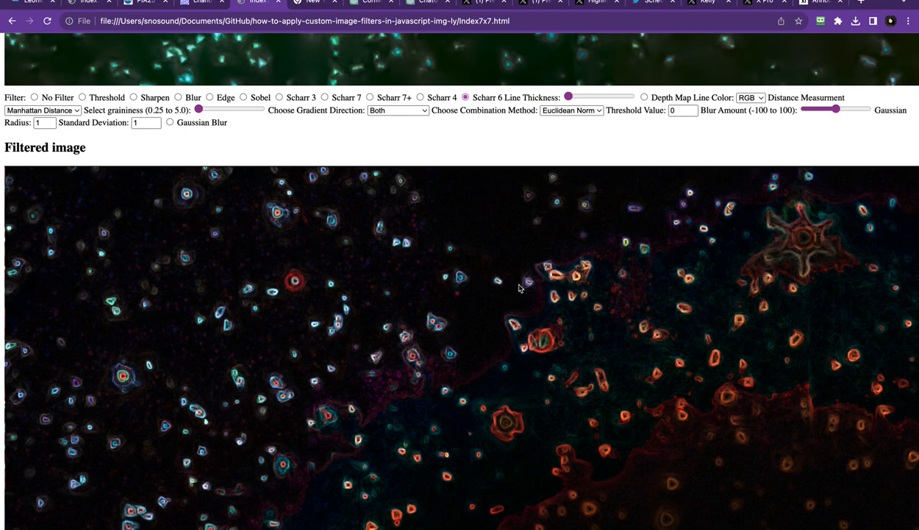
Step: Examine the Manhattan-distance Scharr 6 image across the star shapes, the halo edge and the surrounding star field
{"action": "scroll", "coordinate": [519, 288], "scroll_direction": "down", "scroll_amount": 10}
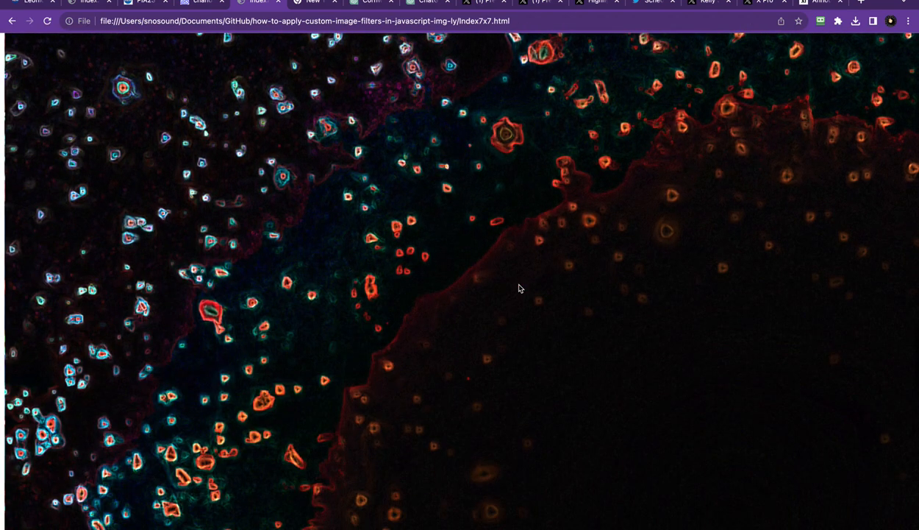
{"action": "scroll", "coordinate": [519, 288], "scroll_direction": "down", "scroll_amount": 10}
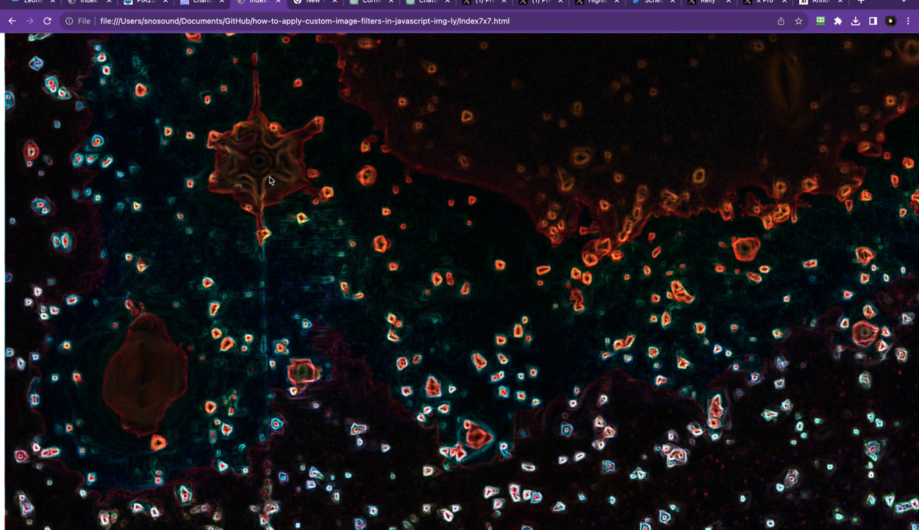
{"action": "scroll", "coordinate": [269, 181], "scroll_direction": "up", "scroll_amount": 5}
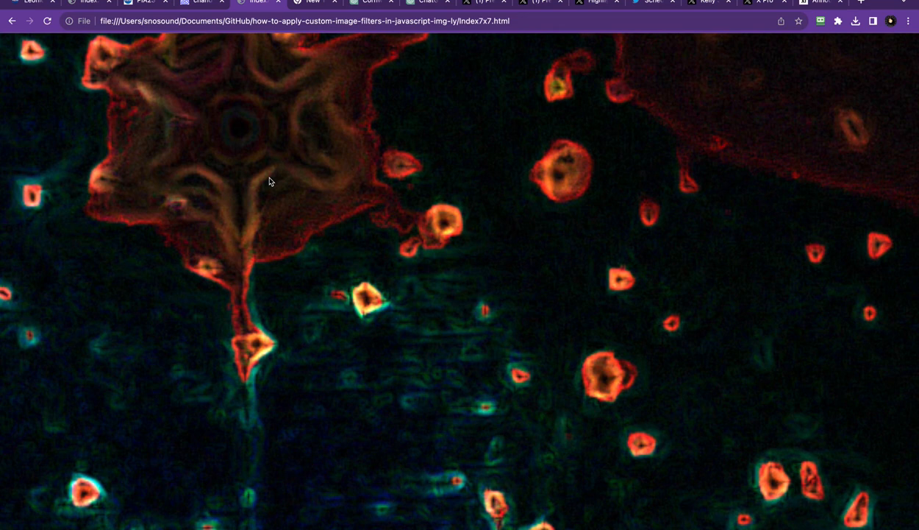
{"action": "scroll", "coordinate": [270, 181], "scroll_direction": "up", "scroll_amount": 4}
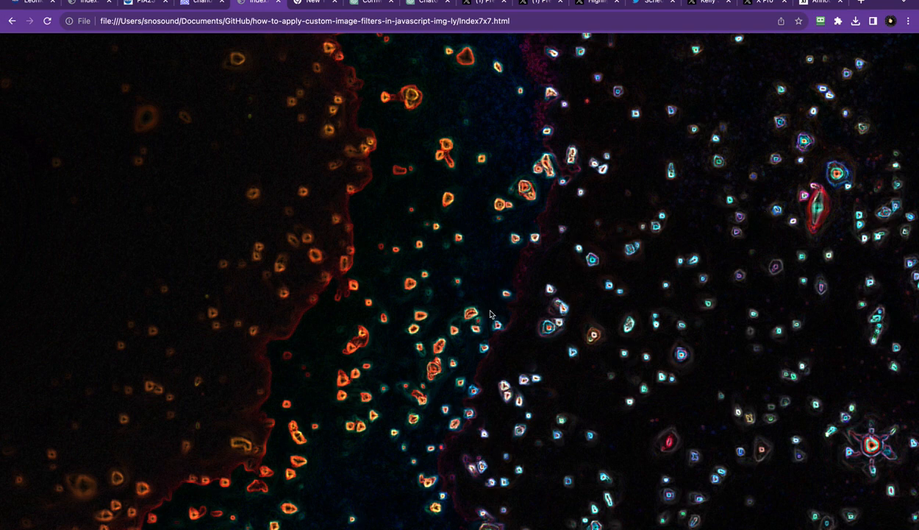
{"action": "left_click_drag", "start_coordinate": [342, 264], "coordinate": [488, 280]}
{"action": "scroll", "coordinate": [488, 280], "scroll_direction": "up", "scroll_amount": 10}
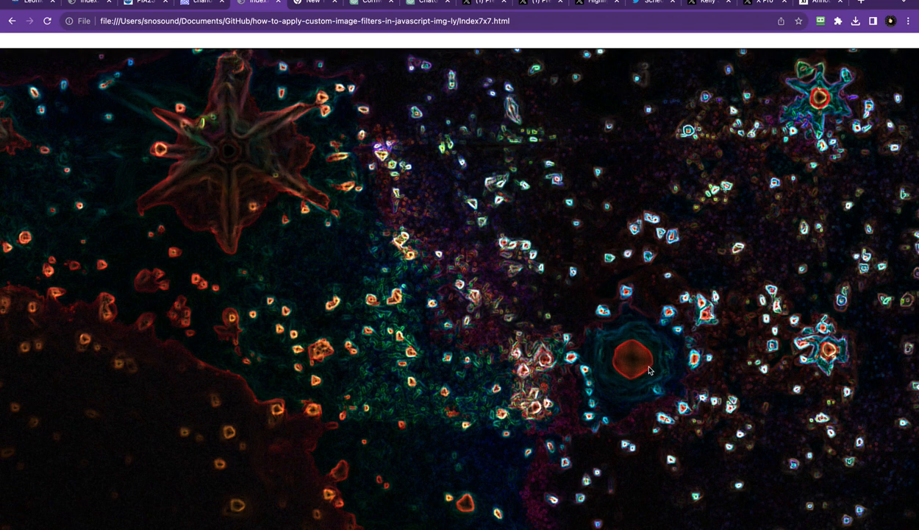
{"action": "scroll", "coordinate": [570, 216], "scroll_direction": "down", "scroll_amount": 2}
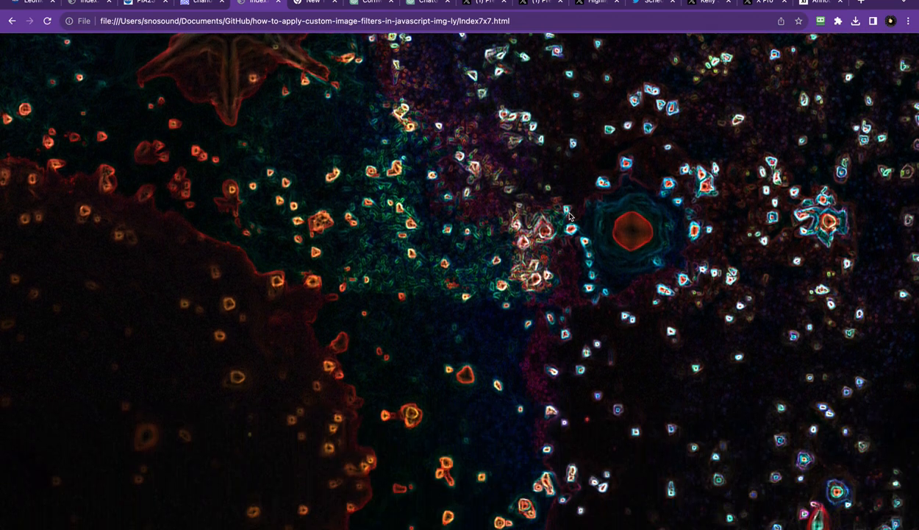
{"action": "scroll", "coordinate": [570, 216], "scroll_direction": "up", "scroll_amount": 4}
{"action": "scroll", "coordinate": [570, 215], "scroll_direction": "down", "scroll_amount": 6}
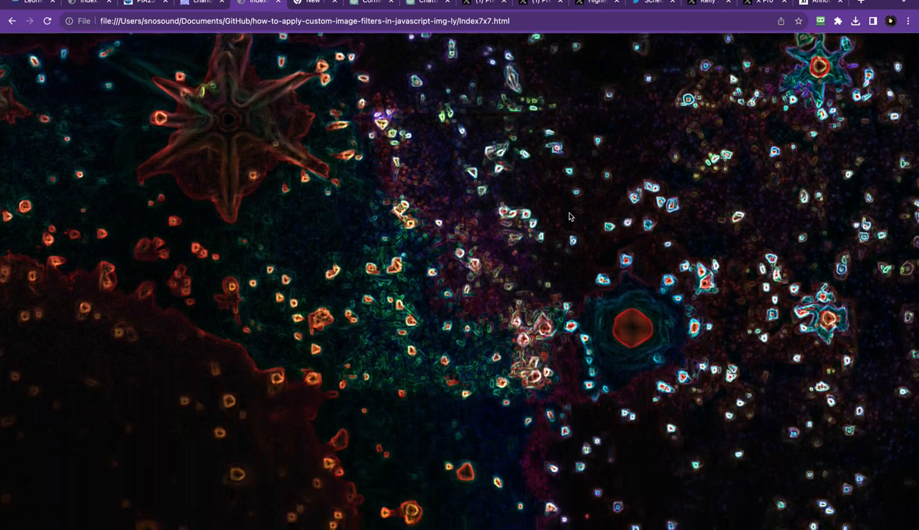
{"action": "scroll", "coordinate": [570, 216], "scroll_direction": "left", "scroll_amount": 10}
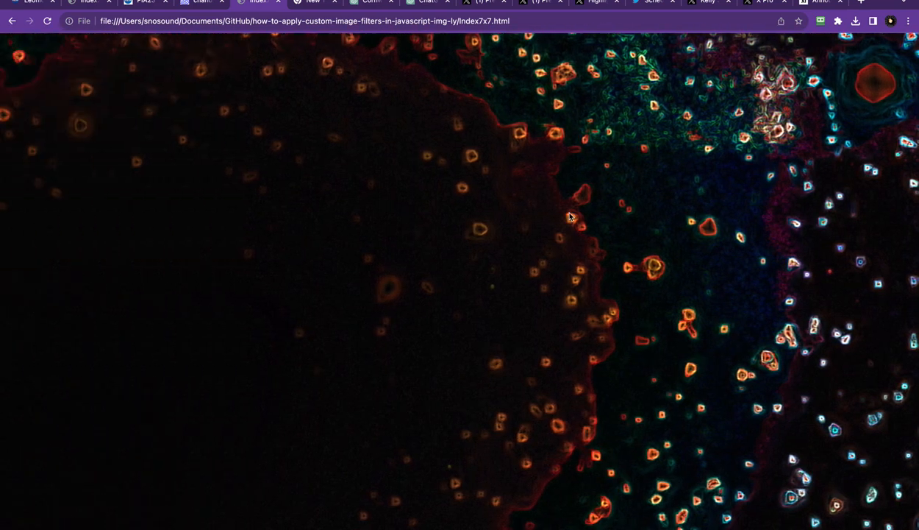
Step: Reload the filter page, preview PIA23122_fig1-5.jpg, and load PIA23122_fig1-4.jpg from the Downloads folder instead
{"action": "scroll", "coordinate": [571, 216], "scroll_direction": "up", "scroll_amount": 8}
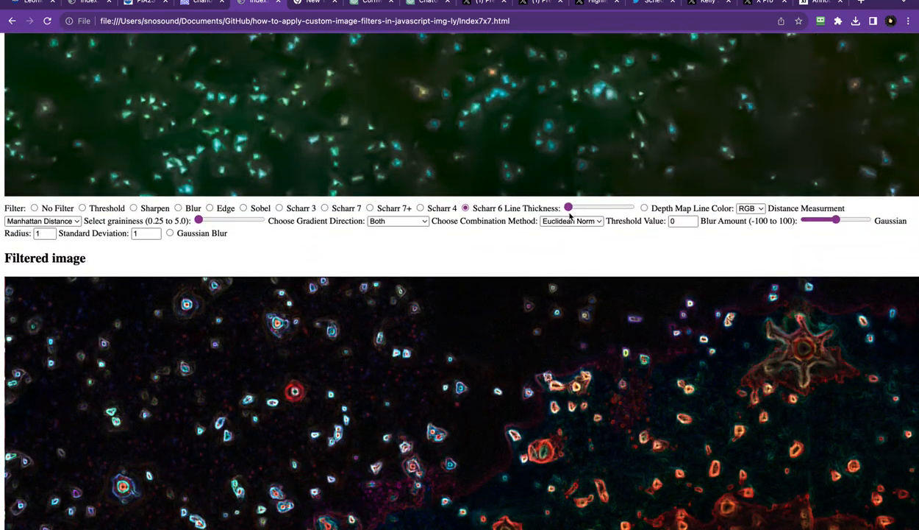
{"action": "scroll", "coordinate": [570, 215], "scroll_direction": "up", "scroll_amount": 8}
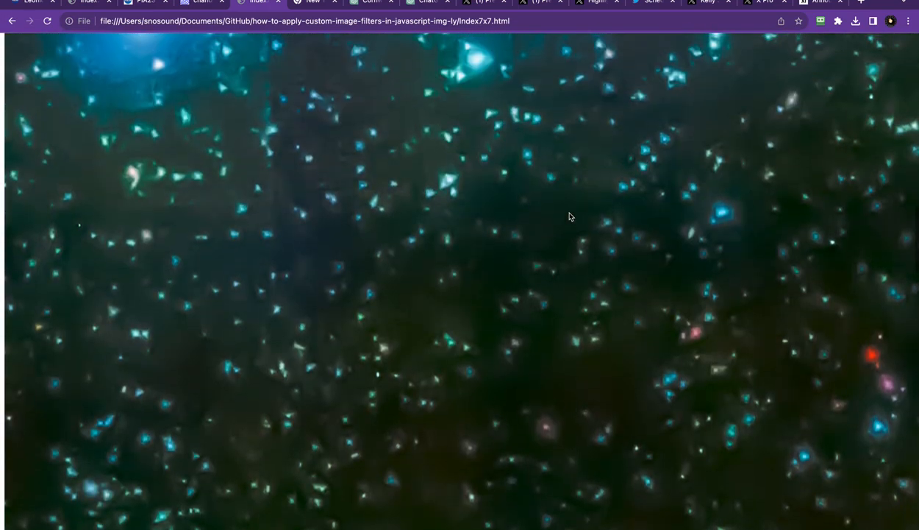
{"action": "scroll", "coordinate": [570, 216], "scroll_direction": "up", "scroll_amount": 6}
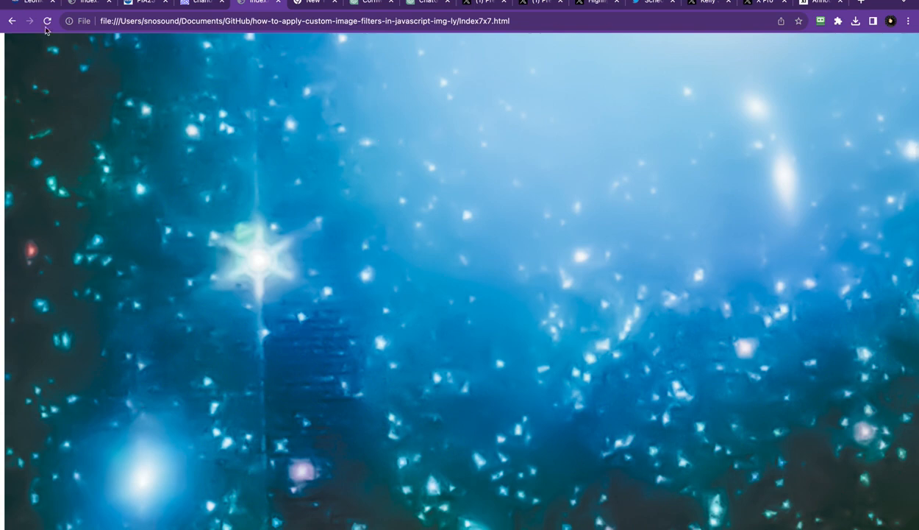
{"action": "left_click", "coordinate": [48, 22]}
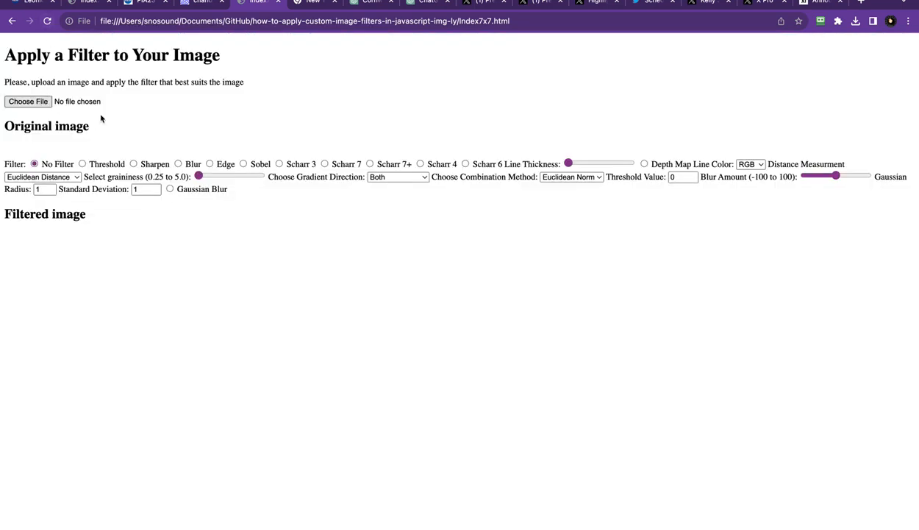
{"action": "left_click", "coordinate": [51, 108]}
{"action": "left_click", "coordinate": [213, 181]}
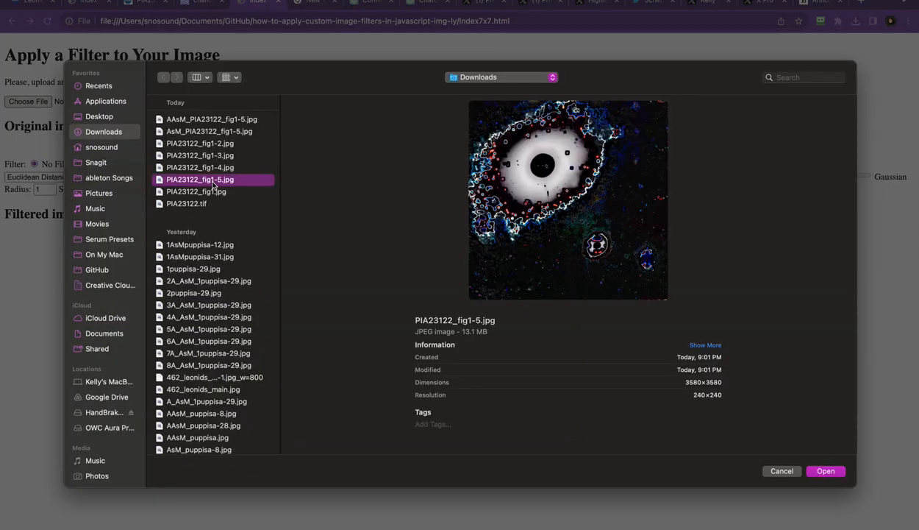
{"action": "left_click", "coordinate": [211, 168]}
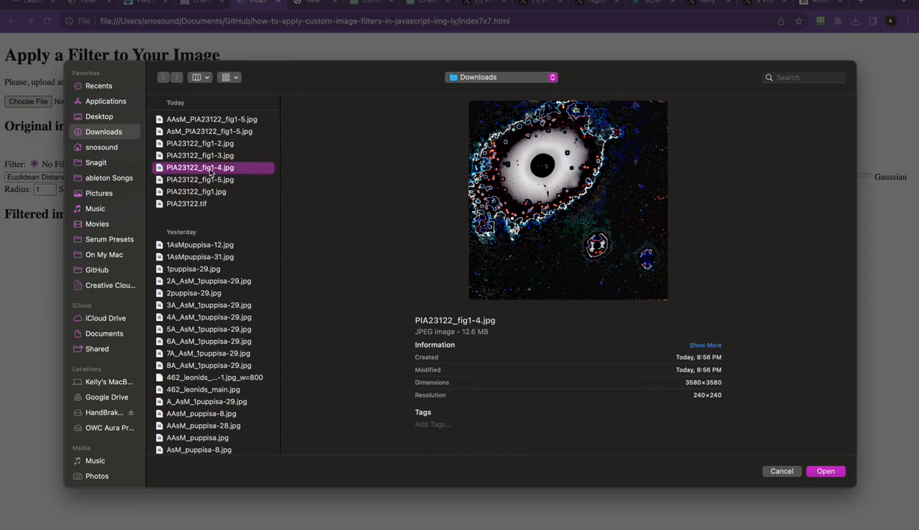
{"action": "left_click", "coordinate": [835, 473]}
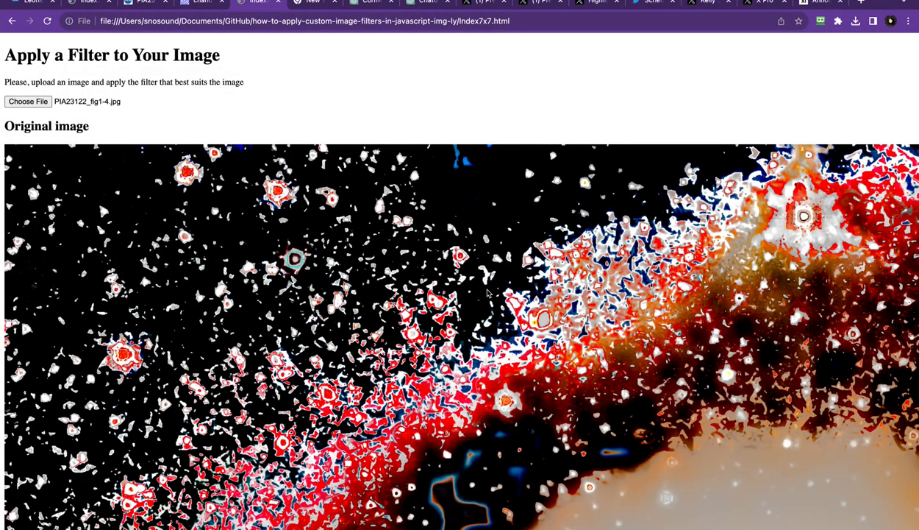
Step: Examine the unfiltered PIA23122_fig1-4.jpg from the upper halo past the core to the star field below
{"action": "scroll", "coordinate": [487, 293], "scroll_direction": "down", "scroll_amount": 10}
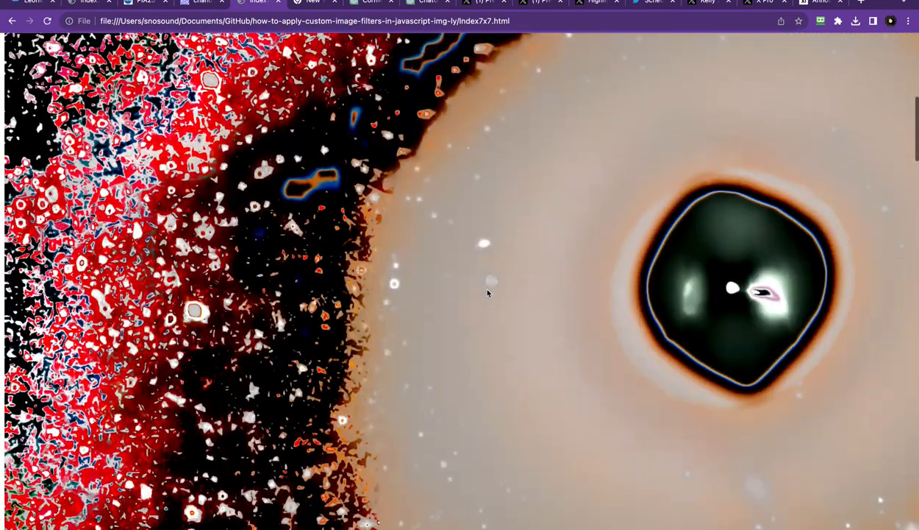
{"action": "scroll", "coordinate": [487, 293], "scroll_direction": "down", "scroll_amount": 8}
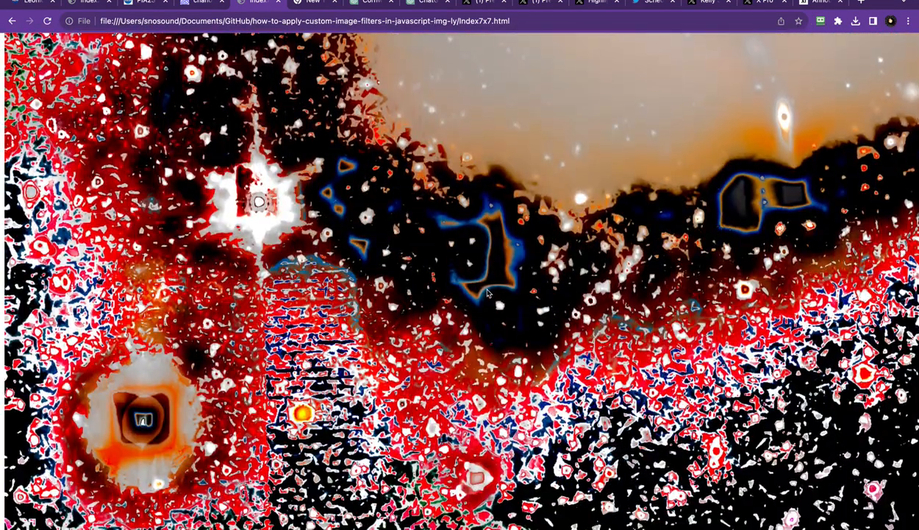
{"action": "scroll", "coordinate": [487, 292], "scroll_direction": "down", "scroll_amount": 5}
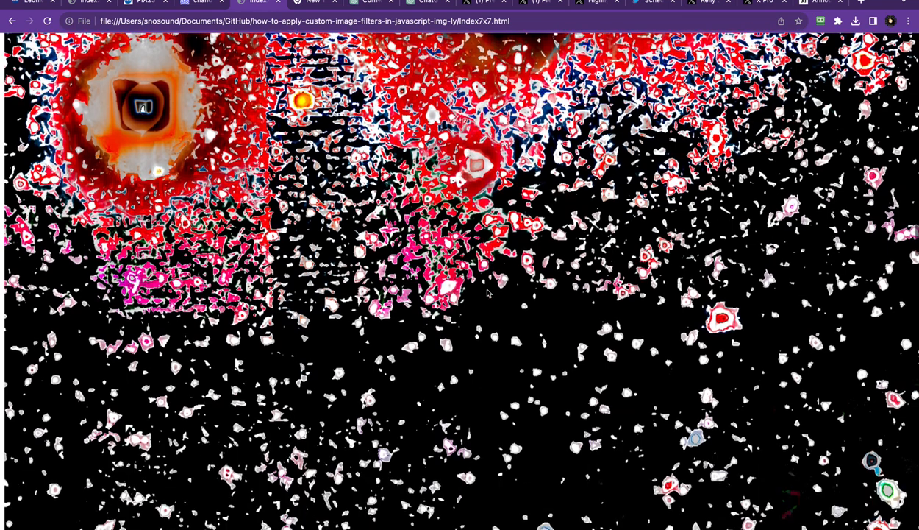
{"action": "scroll", "coordinate": [332, 293], "scroll_direction": "down", "scroll_amount": 10}
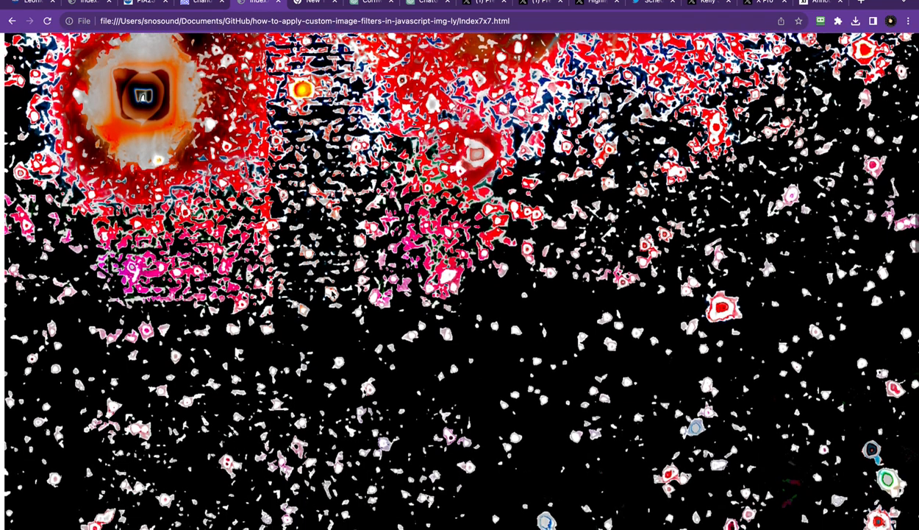
{"action": "scroll", "coordinate": [333, 293], "scroll_direction": "up", "scroll_amount": 12}
{"action": "scroll", "coordinate": [333, 293], "scroll_direction": "up", "scroll_amount": 2}
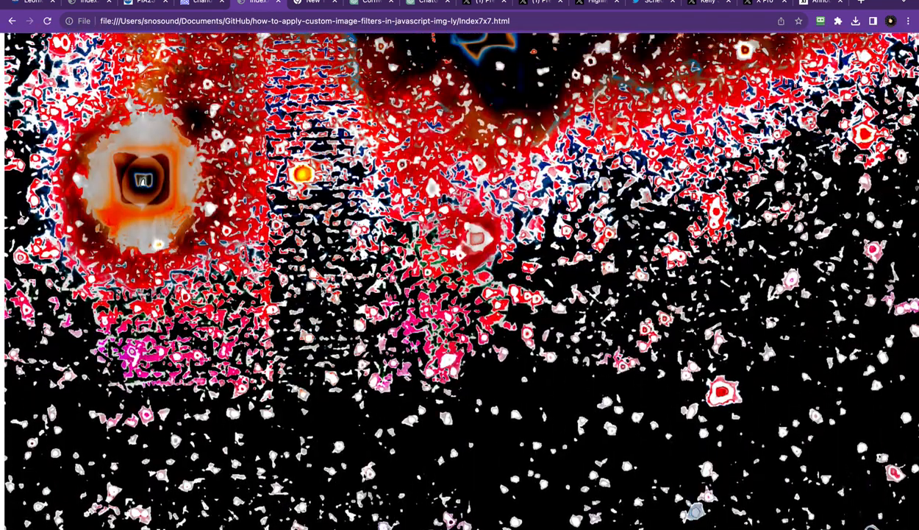
{"action": "scroll", "coordinate": [311, 286], "scroll_direction": "down", "scroll_amount": 3}
{"action": "scroll", "coordinate": [309, 283], "scroll_direction": "up", "scroll_amount": 4}
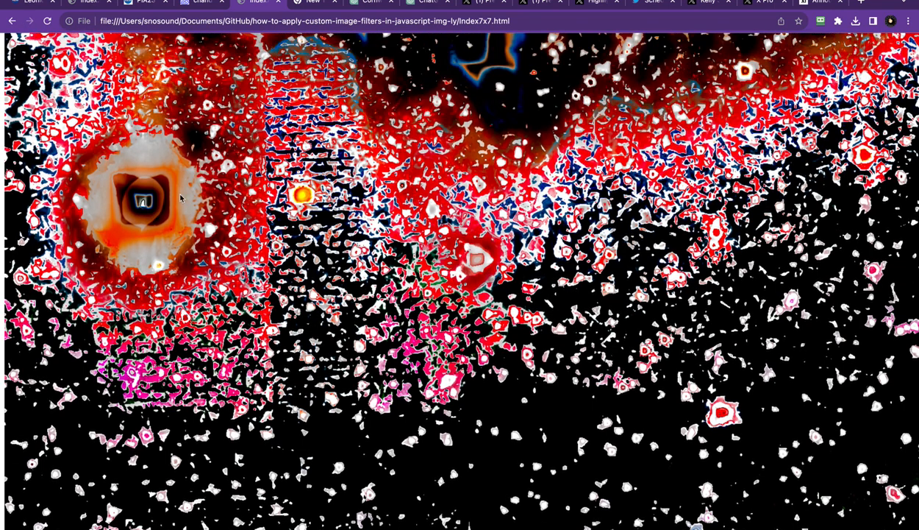
Step: Apply the Scharr 6 filter to PIA23122_fig1-4.jpg and view the filtered galaxy core up close
{"action": "scroll", "coordinate": [266, 237], "scroll_direction": "down", "scroll_amount": 8}
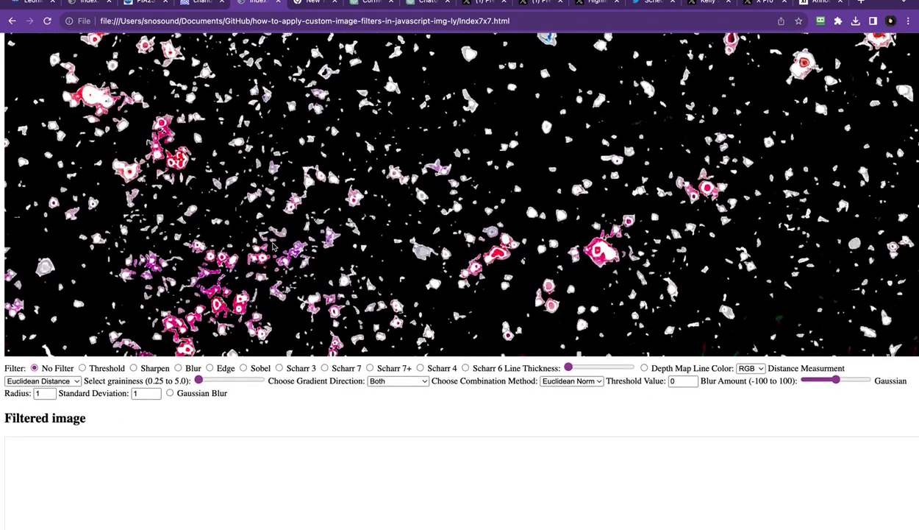
{"action": "scroll", "coordinate": [272, 245], "scroll_direction": "down", "scroll_amount": 2}
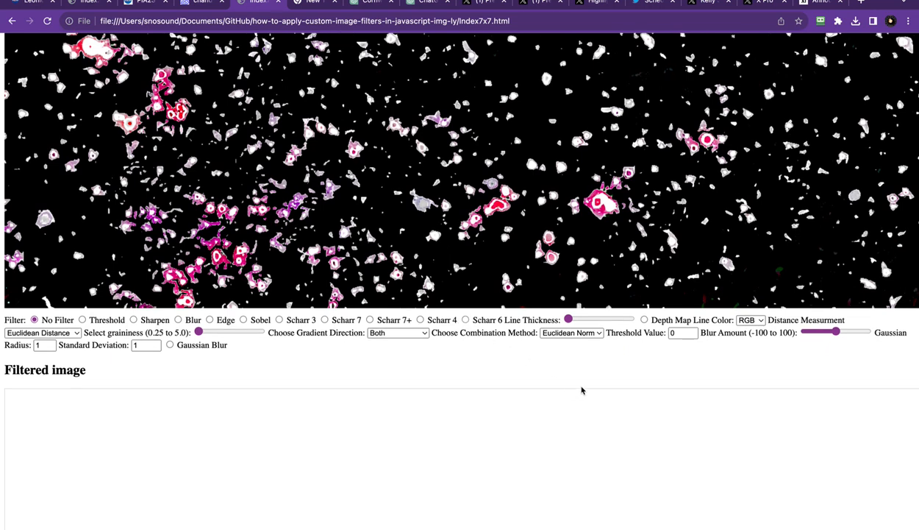
{"action": "scroll", "coordinate": [581, 390], "scroll_direction": "down", "scroll_amount": 12}
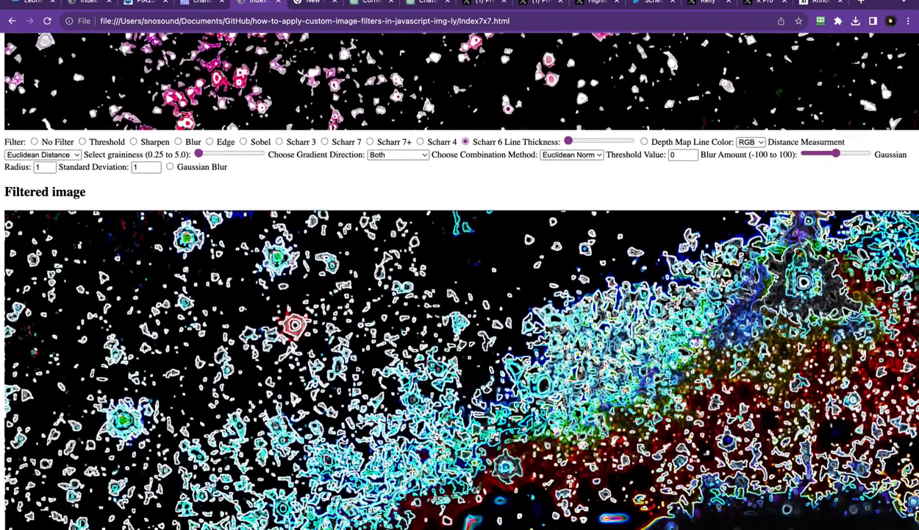
{"action": "scroll", "coordinate": [581, 390], "scroll_direction": "down", "scroll_amount": 10}
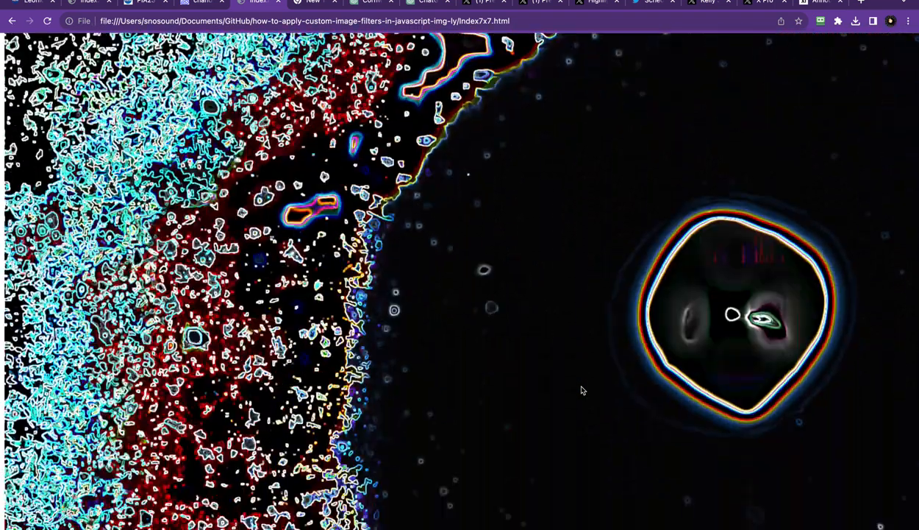
{"action": "scroll", "coordinate": [581, 390], "scroll_direction": "down", "scroll_amount": 2}
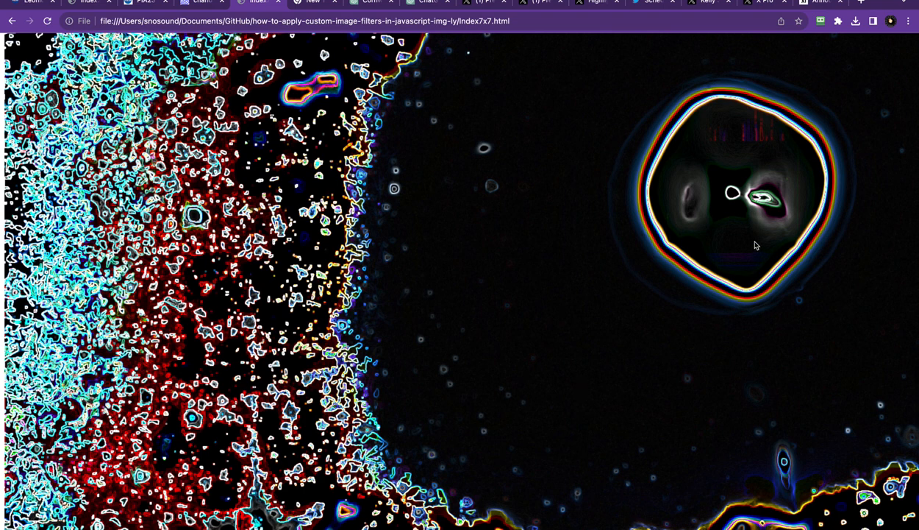
{"action": "scroll", "coordinate": [755, 245], "scroll_direction": "up", "scroll_amount": 5}
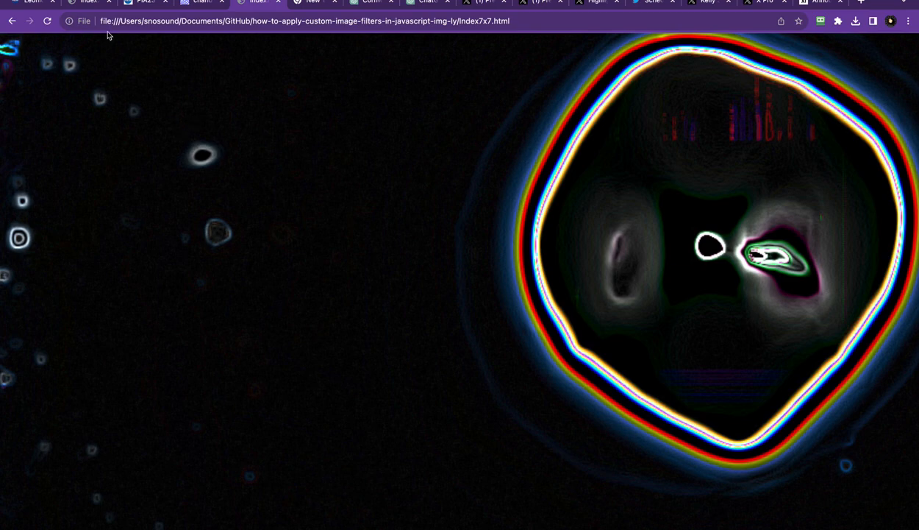
Step: Compare the core shapes with the filtered result on the index.html page, and return to the Index7x7.html page
{"action": "left_click", "coordinate": [89, 5]}
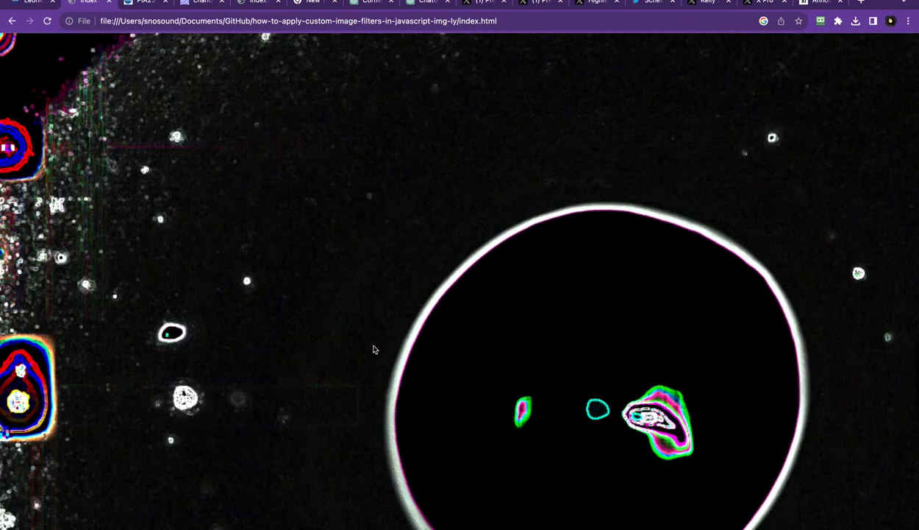
{"action": "scroll", "coordinate": [373, 349], "scroll_direction": "down", "scroll_amount": 2}
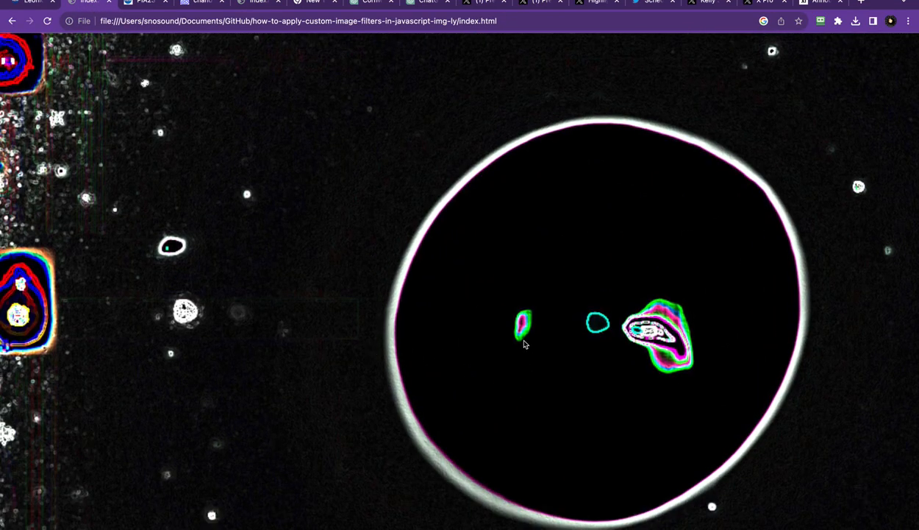
{"action": "scroll", "coordinate": [524, 342], "scroll_direction": "up", "scroll_amount": 3}
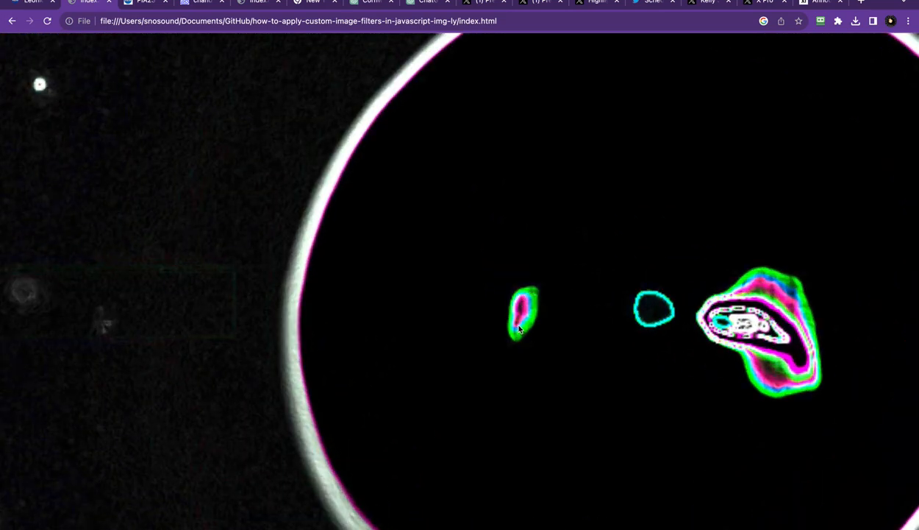
{"action": "scroll", "coordinate": [522, 317], "scroll_direction": "up", "scroll_amount": 2}
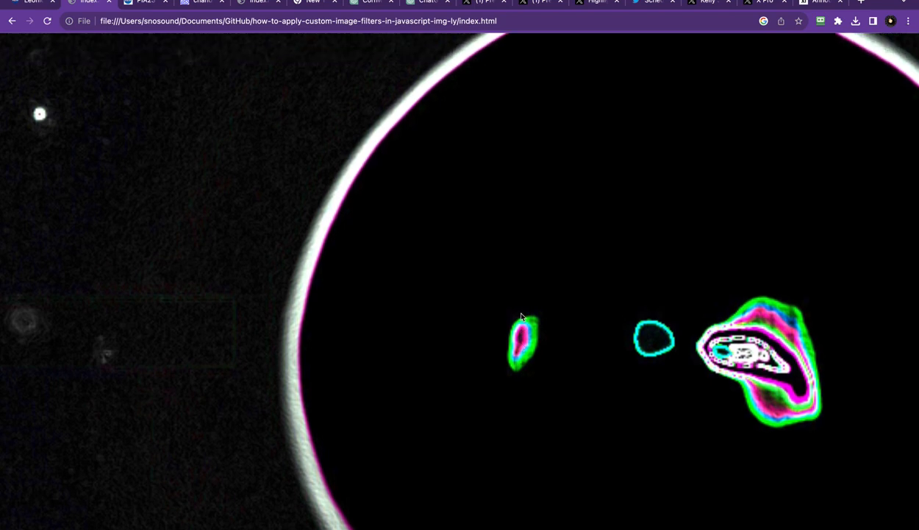
{"action": "scroll", "coordinate": [521, 317], "scroll_direction": "down", "scroll_amount": 2}
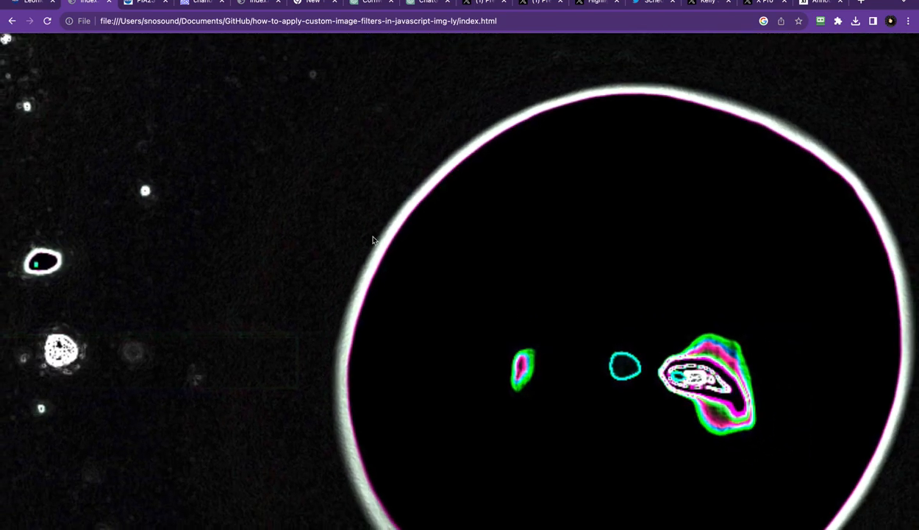
{"action": "left_click", "coordinate": [252, 3]}
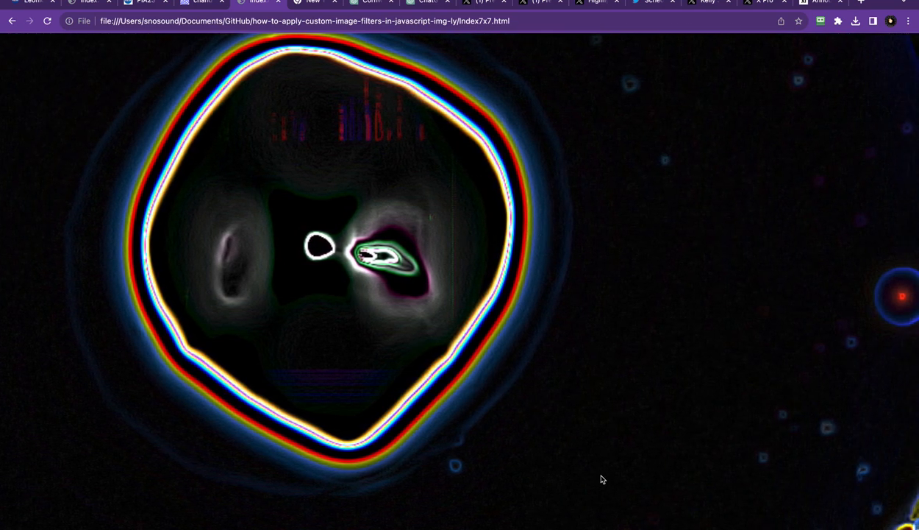
Step: Examine the Scharr 6 result from the core down to the paired outlined shapes at the halo's lower edge
{"action": "scroll", "coordinate": [601, 478], "scroll_direction": "down", "scroll_amount": 4}
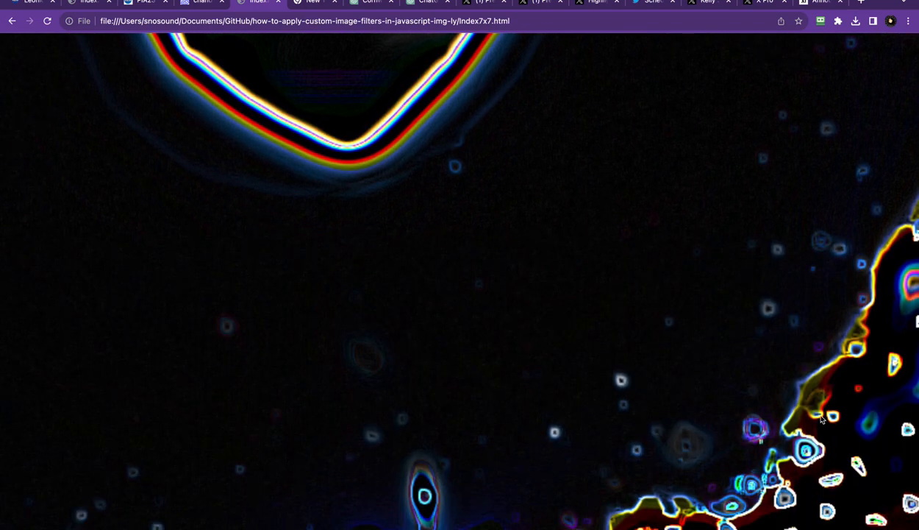
{"action": "scroll", "coordinate": [788, 359], "scroll_direction": "down", "scroll_amount": 2}
{"action": "scroll", "coordinate": [789, 358], "scroll_direction": "down", "scroll_amount": 2}
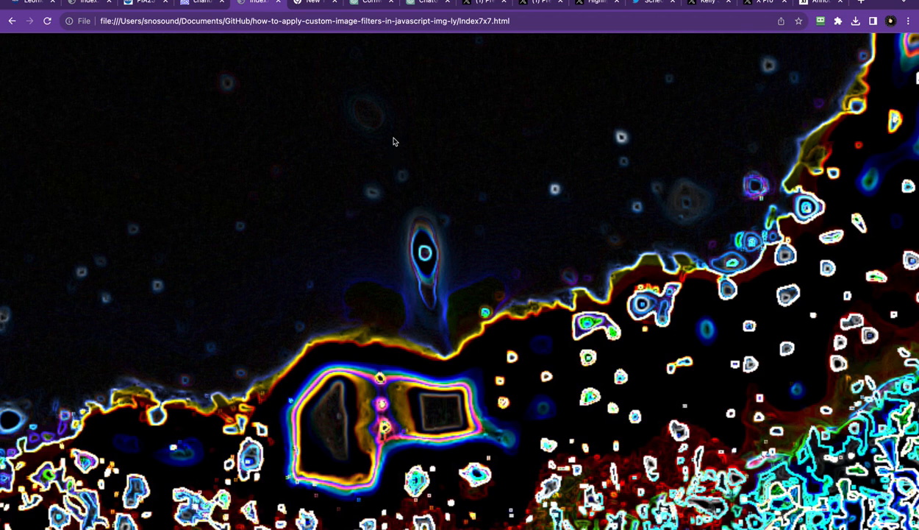
{"action": "scroll", "coordinate": [423, 221], "scroll_direction": "up", "scroll_amount": 5}
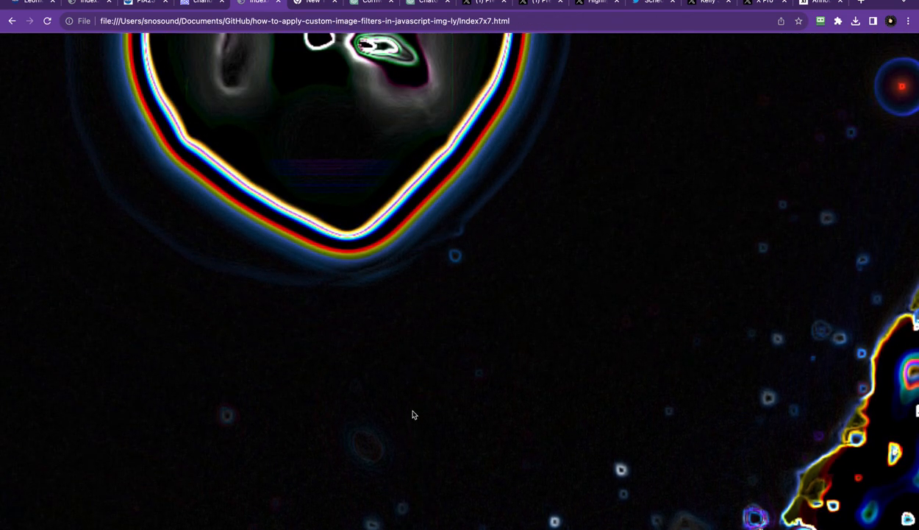
{"action": "scroll", "coordinate": [413, 415], "scroll_direction": "down", "scroll_amount": 6}
{"action": "scroll", "coordinate": [413, 414], "scroll_direction": "down", "scroll_amount": 2}
{"action": "scroll", "coordinate": [408, 405], "scroll_direction": "up", "scroll_amount": 2}
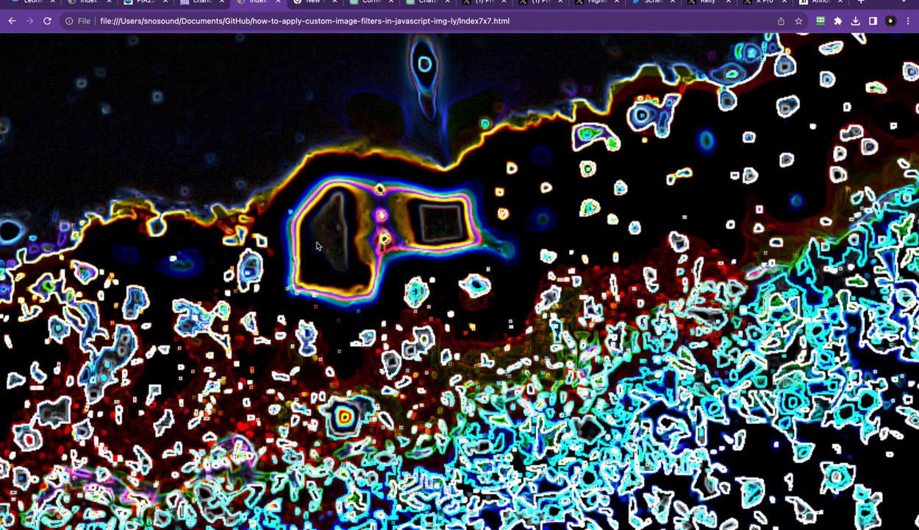
{"action": "scroll", "coordinate": [317, 245], "scroll_direction": "up", "scroll_amount": 3}
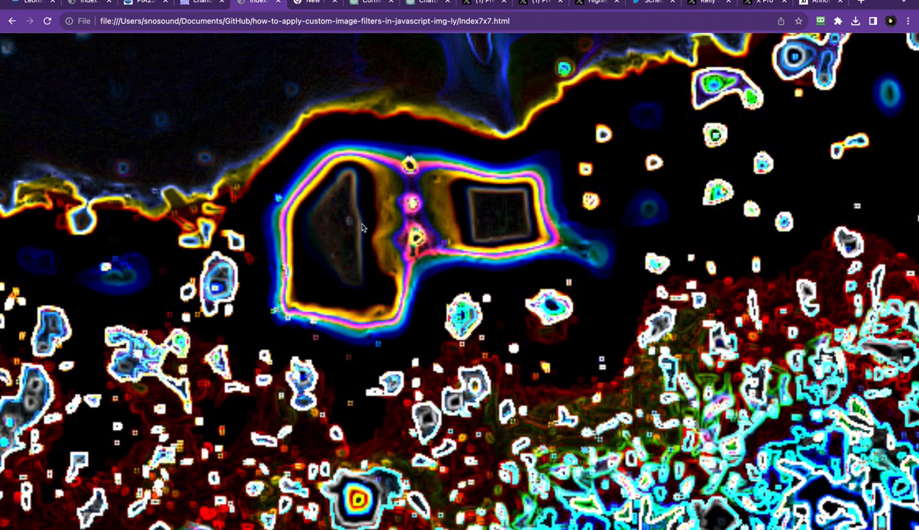
Step: Examine the outlined shapes along the halo's lower-left edge as far as the large bright star
{"action": "scroll", "coordinate": [356, 268], "scroll_direction": "left", "scroll_amount": 10}
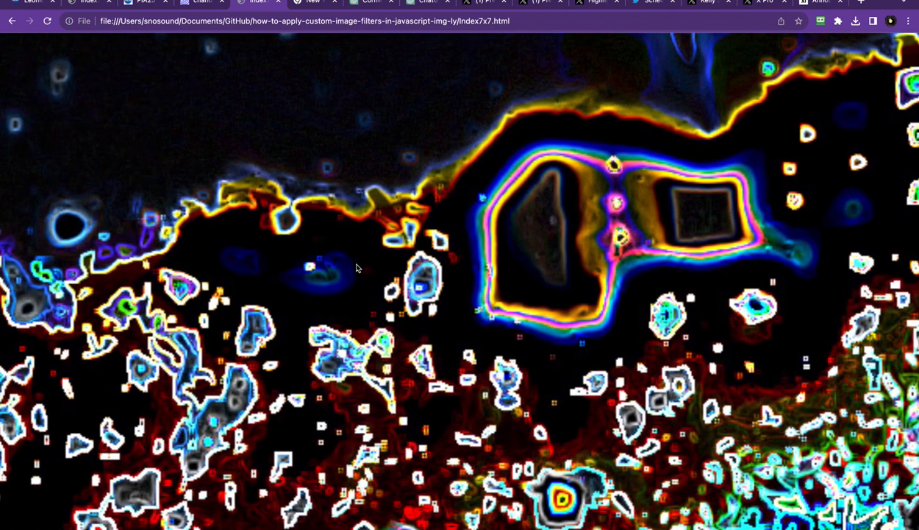
{"action": "scroll", "coordinate": [356, 268], "scroll_direction": "left", "scroll_amount": 10}
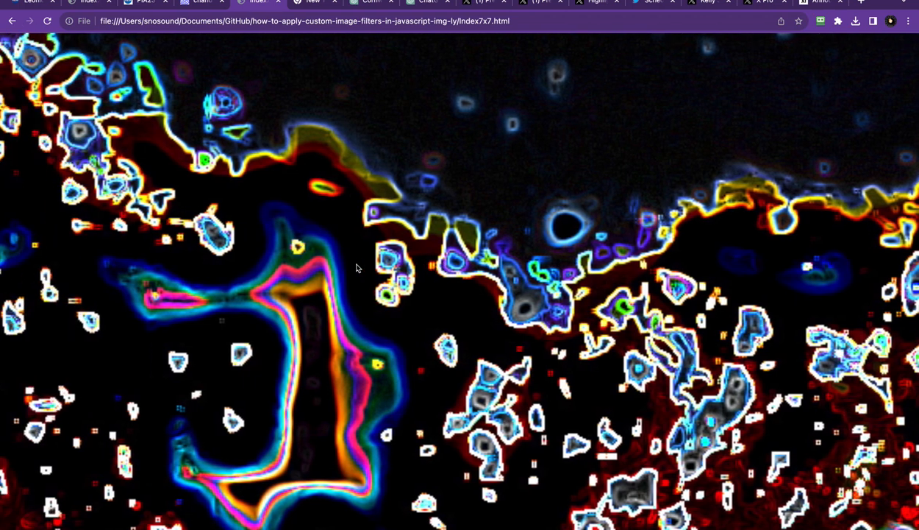
{"action": "scroll", "coordinate": [356, 267], "scroll_direction": "left", "scroll_amount": 2}
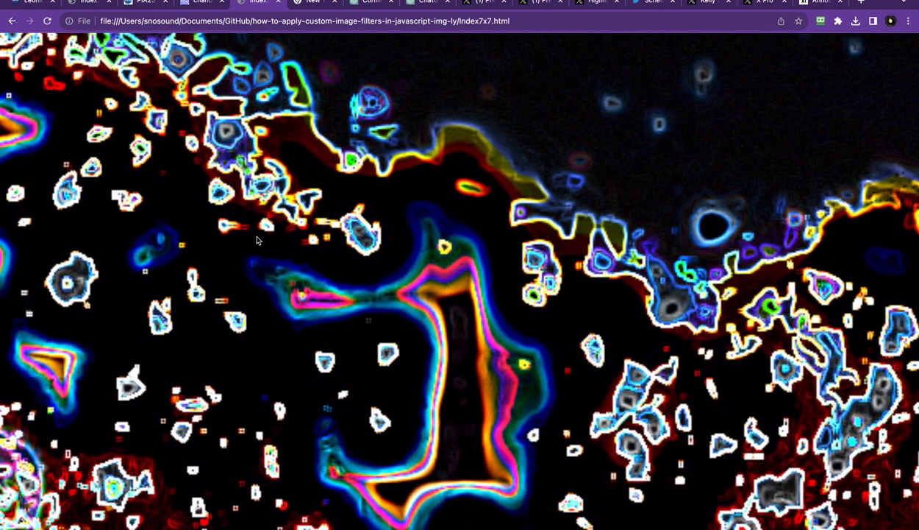
{"action": "scroll", "coordinate": [263, 304], "scroll_direction": "left", "scroll_amount": 10}
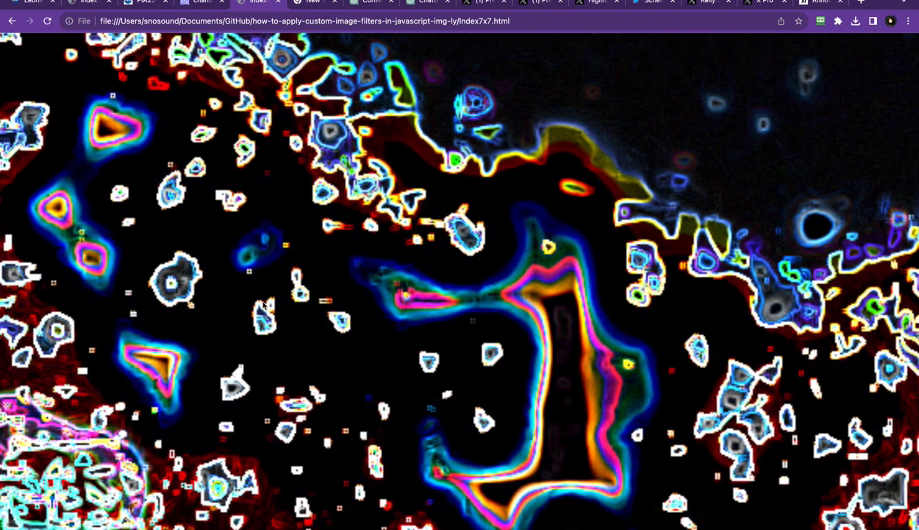
{"action": "scroll", "coordinate": [262, 305], "scroll_direction": "left", "scroll_amount": 9}
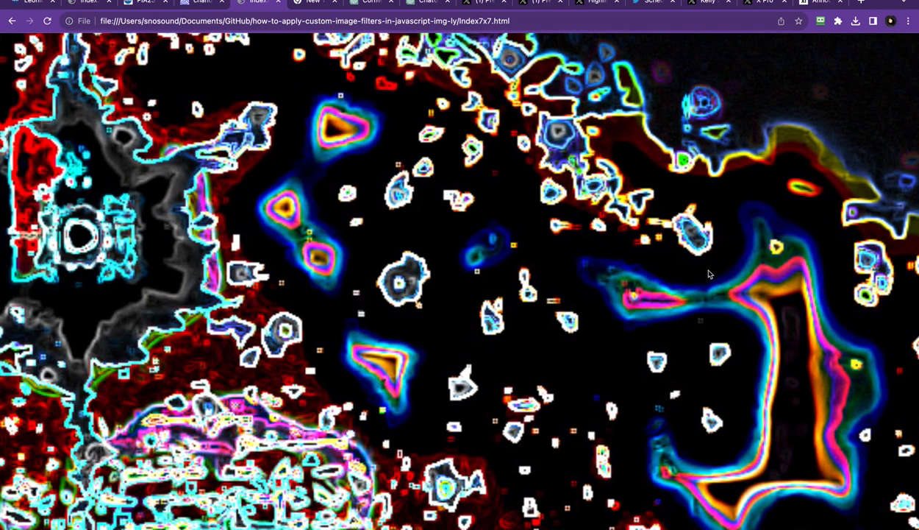
{"action": "scroll", "coordinate": [400, 203], "scroll_direction": "left", "scroll_amount": 17}
{"action": "scroll", "coordinate": [401, 203], "scroll_direction": "left", "scroll_amount": 3}
Step: Examine the outlined structures around the halo's upper and right edges, then down its lower-right boundary
{"action": "scroll", "coordinate": [401, 203], "scroll_direction": "up", "scroll_amount": 20}
{"action": "scroll", "coordinate": [400, 203], "scroll_direction": "down", "scroll_amount": 10}
{"action": "scroll", "coordinate": [400, 203], "scroll_direction": "up", "scroll_amount": 3}
{"action": "scroll", "coordinate": [401, 203], "scroll_direction": "up", "scroll_amount": 12}
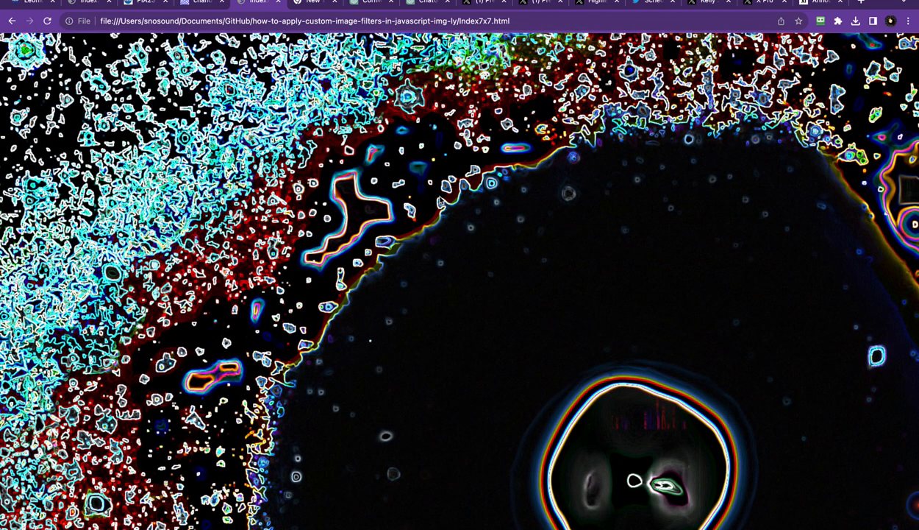
{"action": "scroll", "coordinate": [531, 274], "scroll_direction": "right", "scroll_amount": 10}
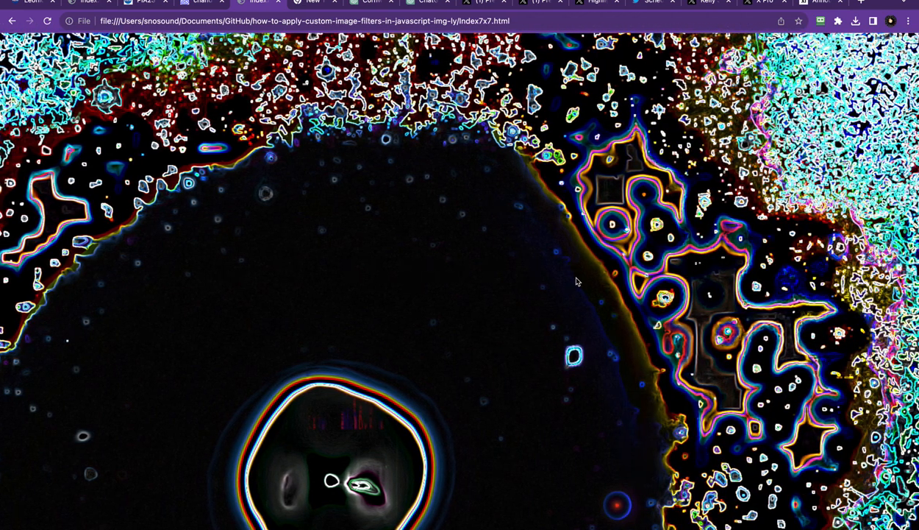
{"action": "scroll", "coordinate": [808, 343], "scroll_direction": "down", "scroll_amount": 1}
{"action": "scroll", "coordinate": [808, 343], "scroll_direction": "down", "scroll_amount": 14}
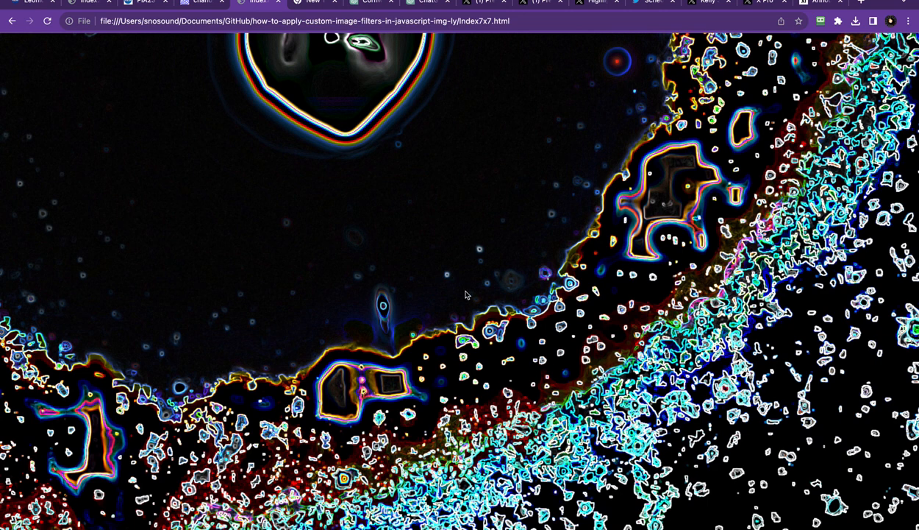
Step: Examine the ringed galaxy and surrounding patches in the lower-right star field, then view the core and right halo edge again
{"action": "scroll", "coordinate": [662, 336], "scroll_direction": "down", "scroll_amount": 14}
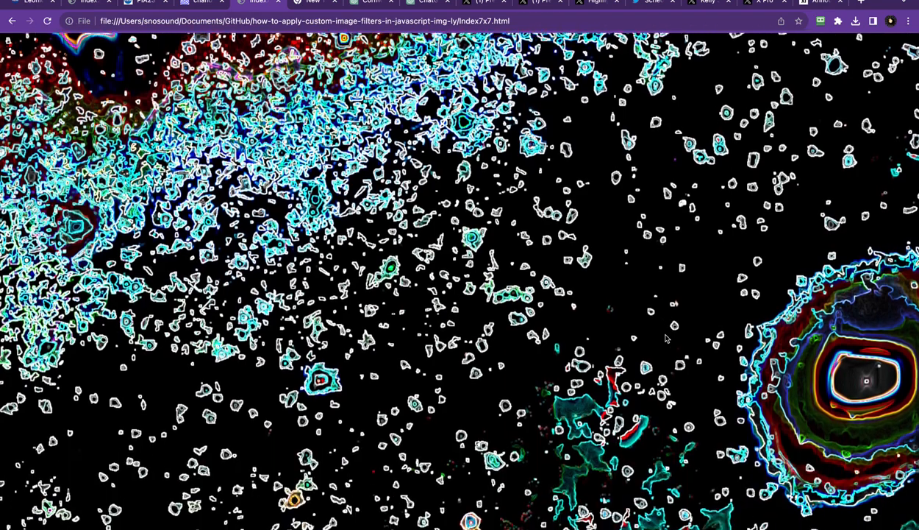
{"action": "scroll", "coordinate": [666, 337], "scroll_direction": "right", "scroll_amount": 10}
{"action": "scroll", "coordinate": [665, 337], "scroll_direction": "down", "scroll_amount": 2}
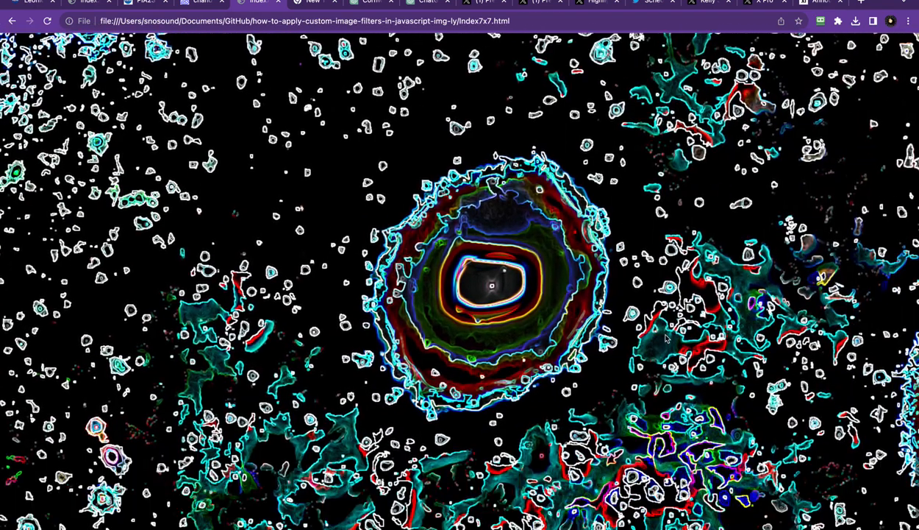
{"action": "scroll", "coordinate": [498, 284], "scroll_direction": "up", "scroll_amount": 5}
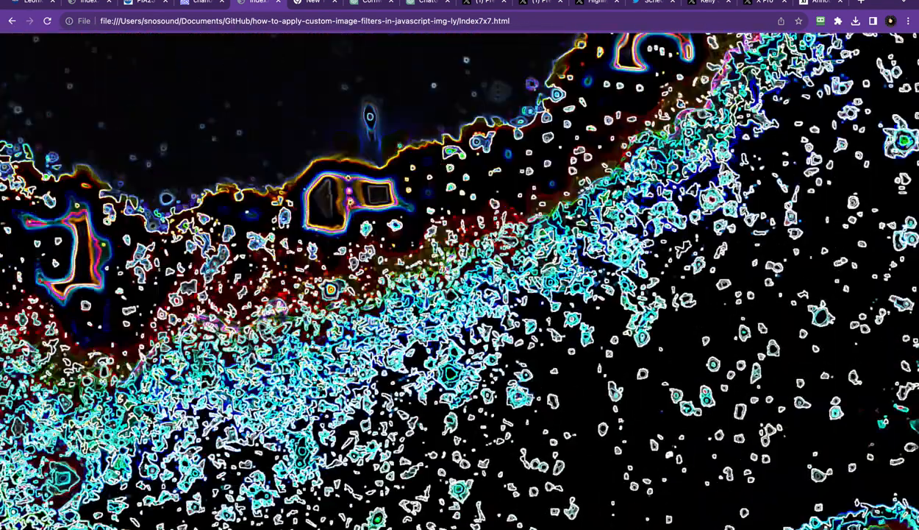
{"action": "scroll", "coordinate": [493, 239], "scroll_direction": "down", "scroll_amount": 5}
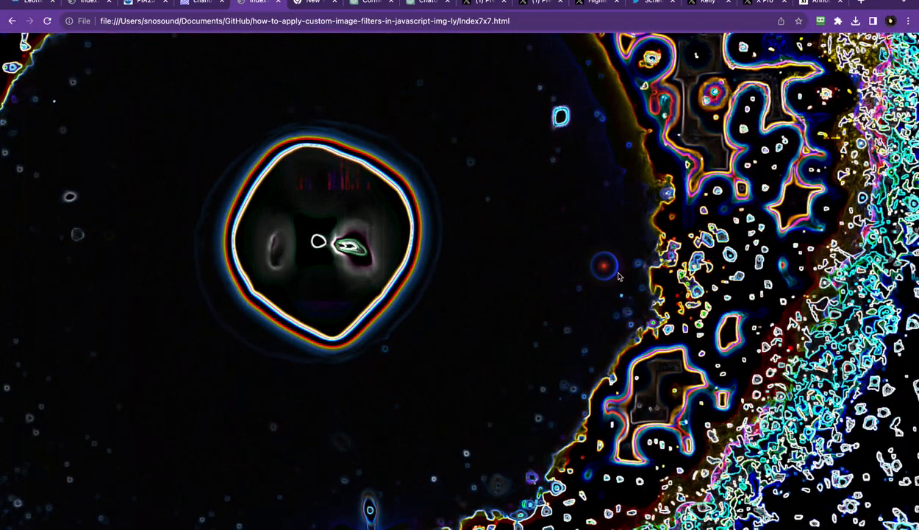
Step: Examine the blue-ringed red spot near the halo's right edge, then the outlined galaxy core in close-up
{"action": "scroll", "coordinate": [618, 277], "scroll_direction": "up", "scroll_amount": 5}
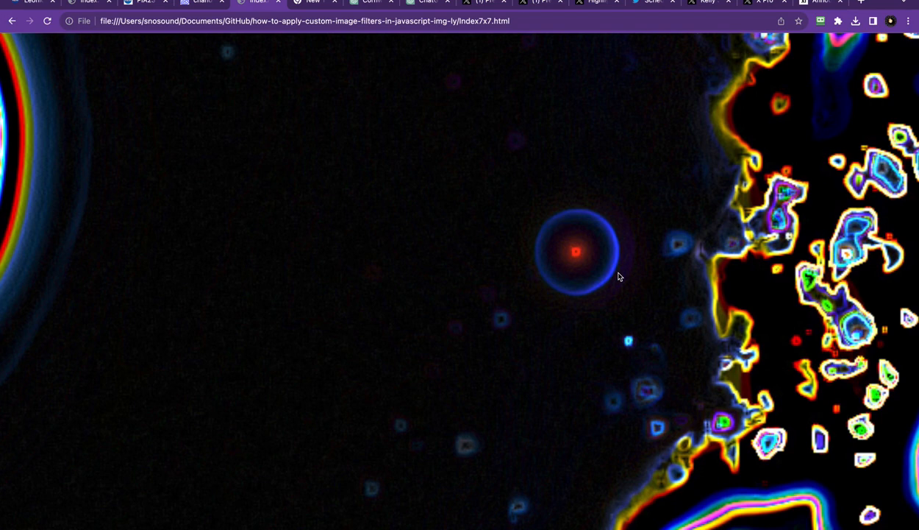
{"action": "scroll", "coordinate": [618, 276], "scroll_direction": "left", "scroll_amount": 3}
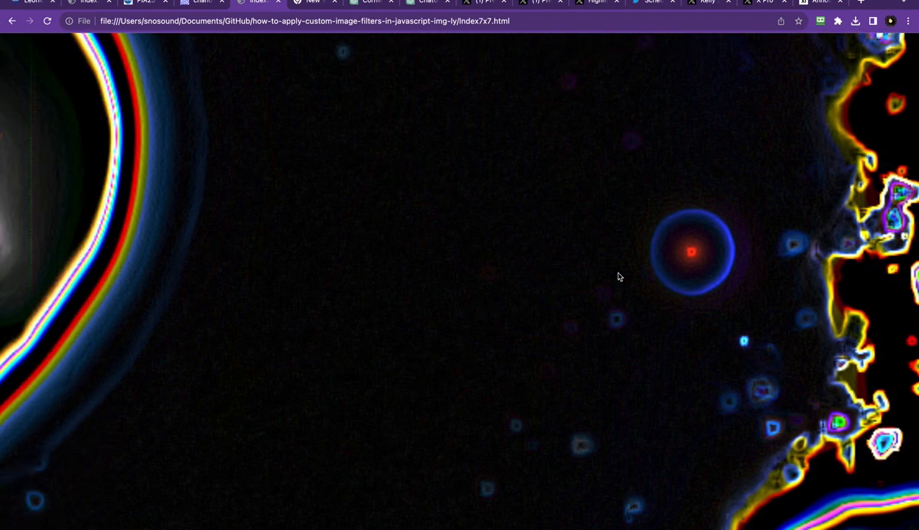
{"action": "scroll", "coordinate": [618, 276], "scroll_direction": "left", "scroll_amount": 10}
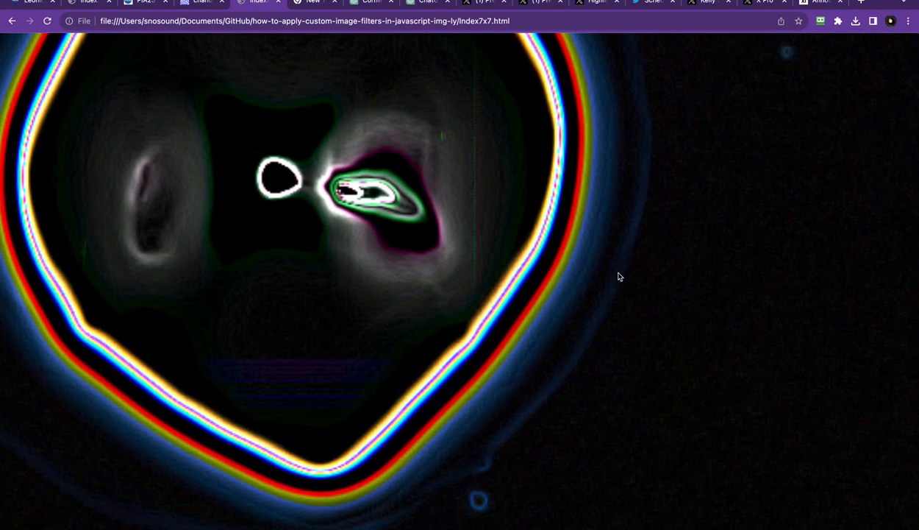
{"action": "scroll", "coordinate": [619, 276], "scroll_direction": "down", "scroll_amount": 4}
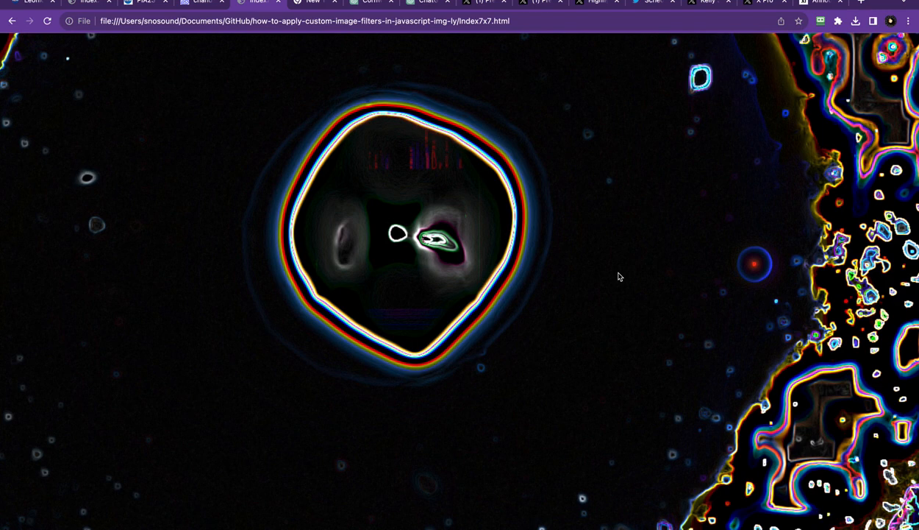
{"action": "scroll", "coordinate": [618, 277], "scroll_direction": "down", "scroll_amount": 2}
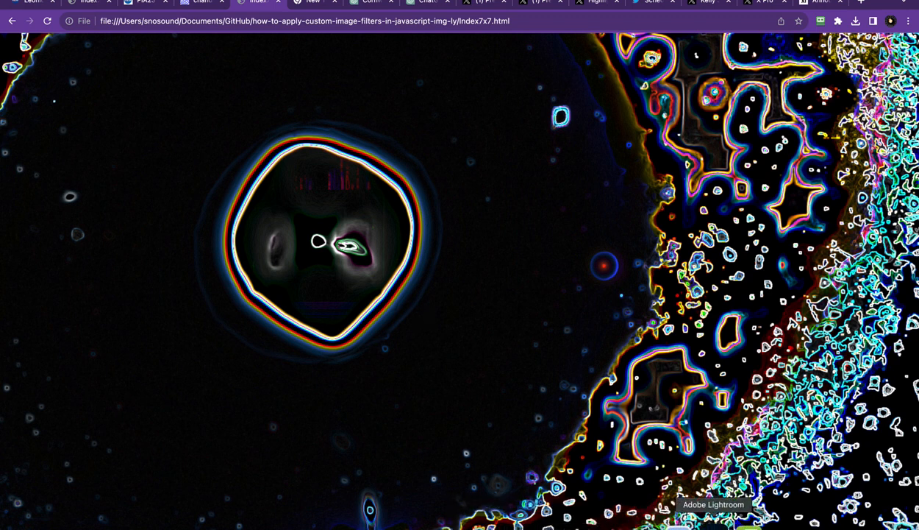
Step: Switch to Adobe Lightroom and apply the #*DARKNite preset to the galaxy photo
{"action": "left_click", "coordinate": [710, 519]}
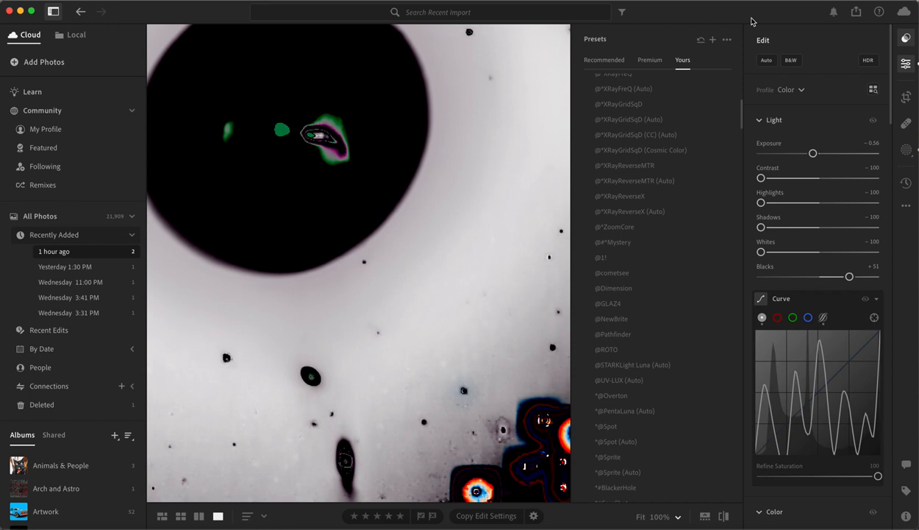
{"action": "key", "text": "super+z"}
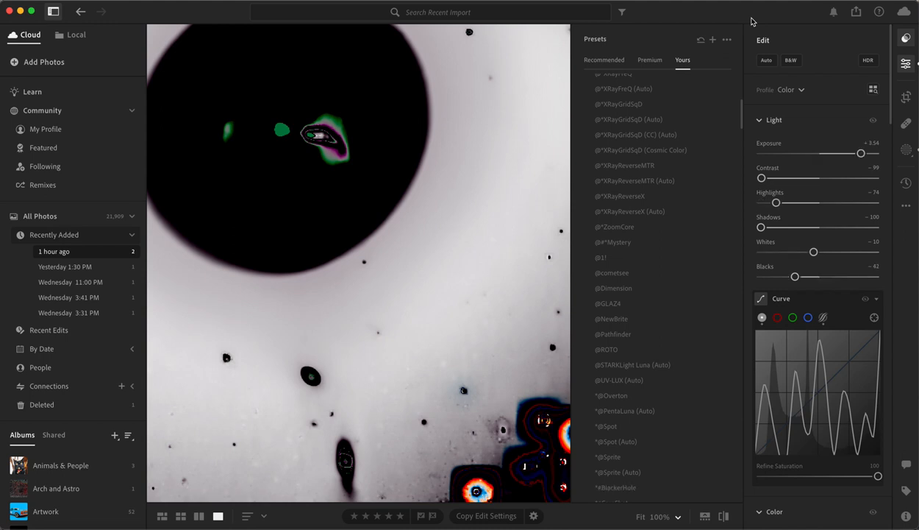
{"action": "key", "text": "super+shift+z"}
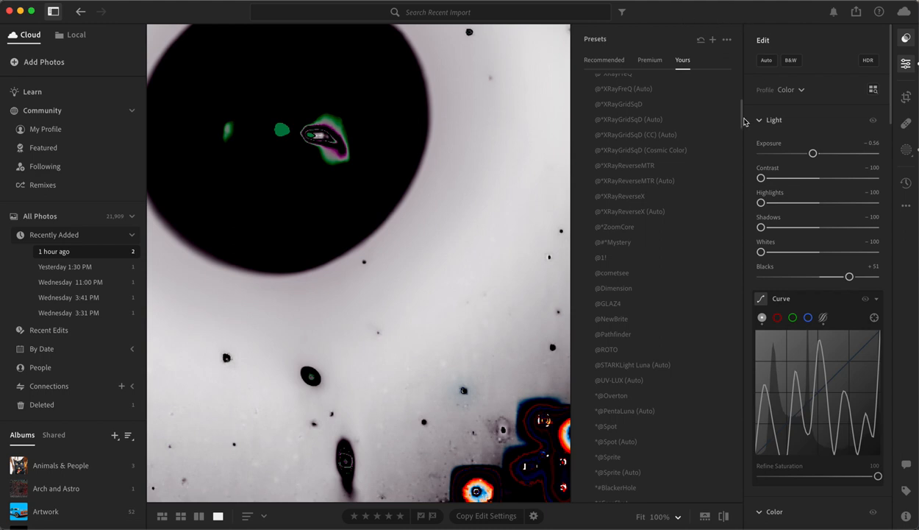
{"action": "left_click_drag", "start_coordinate": [741, 112], "coordinate": [743, 214]}
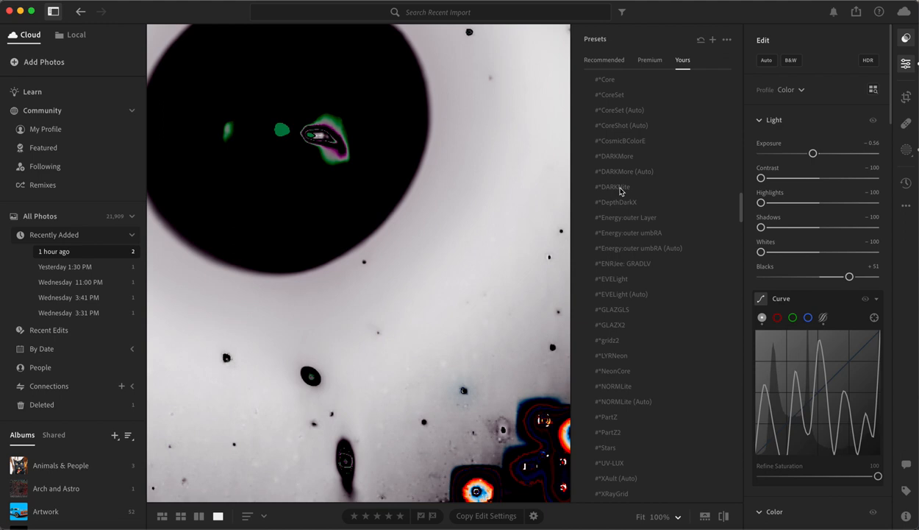
{"action": "left_click", "coordinate": [620, 189]}
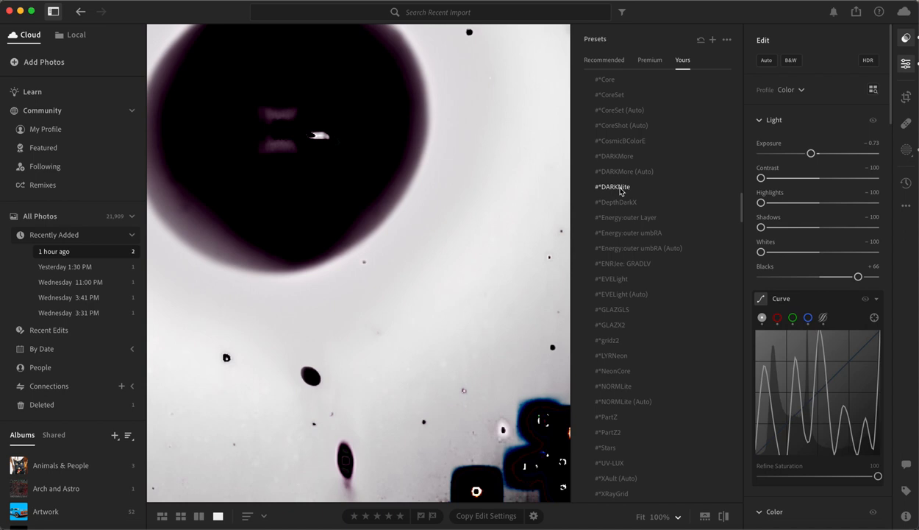
{"action": "mouse_move", "coordinate": [45, 527]}
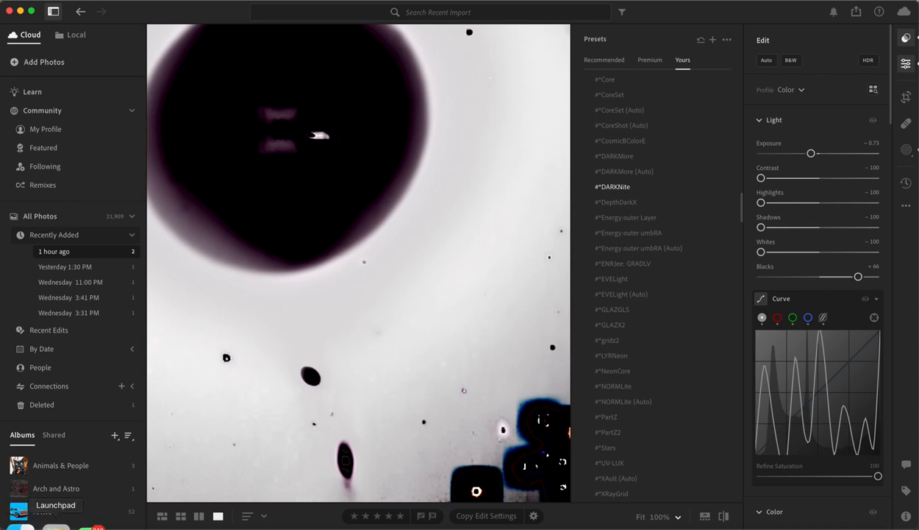